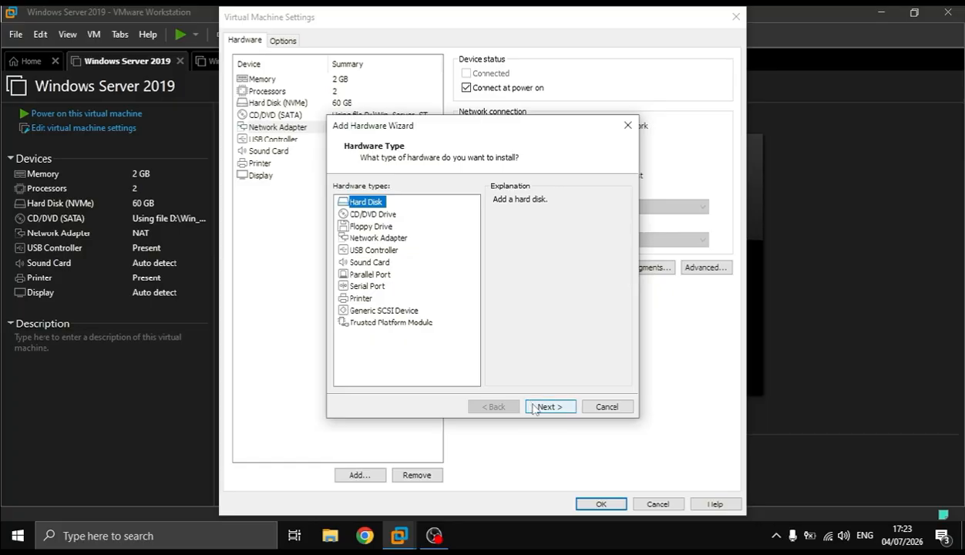
Add a second network adapter to the Windows Server 2019 virtual machine
{"action": "left_click", "coordinate": [494, 406]}
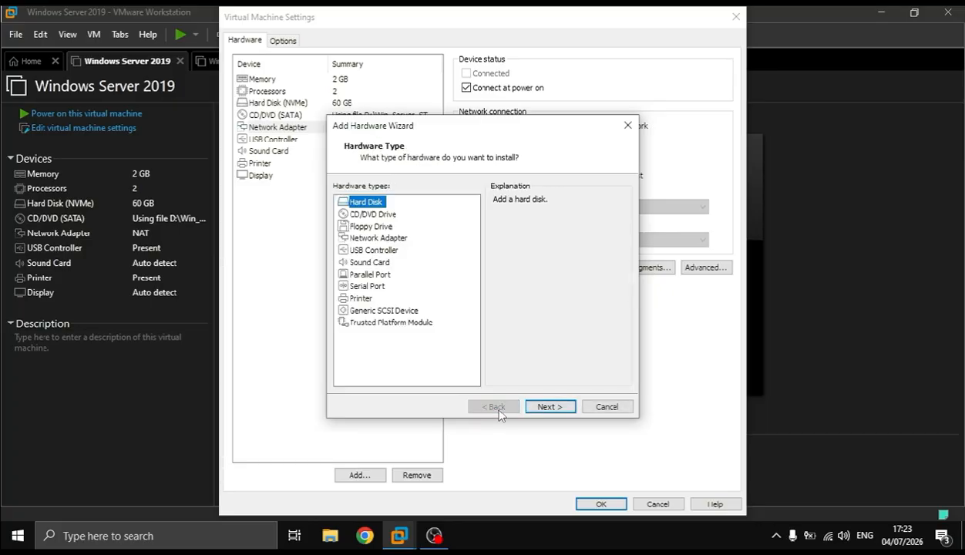
{"action": "left_click", "coordinate": [378, 238]}
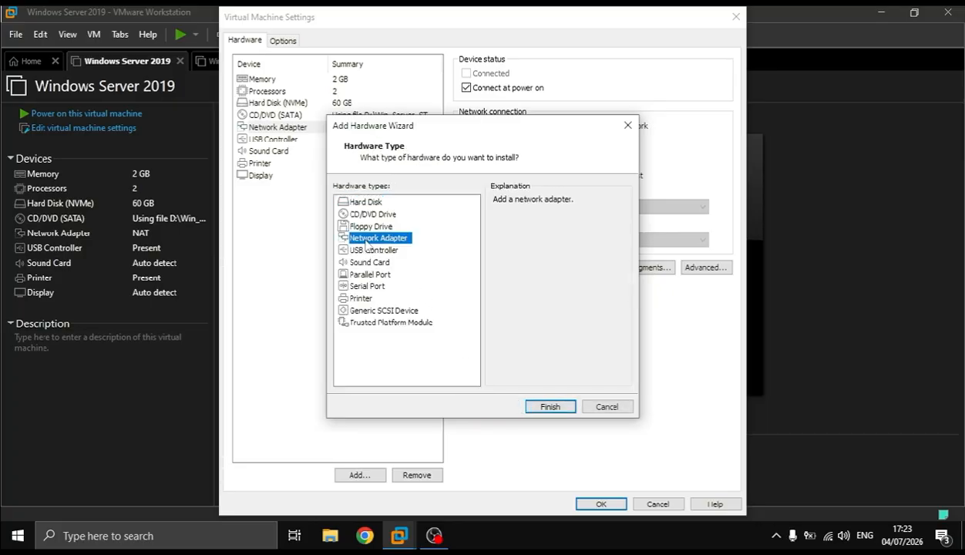
{"action": "left_click", "coordinate": [547, 406]}
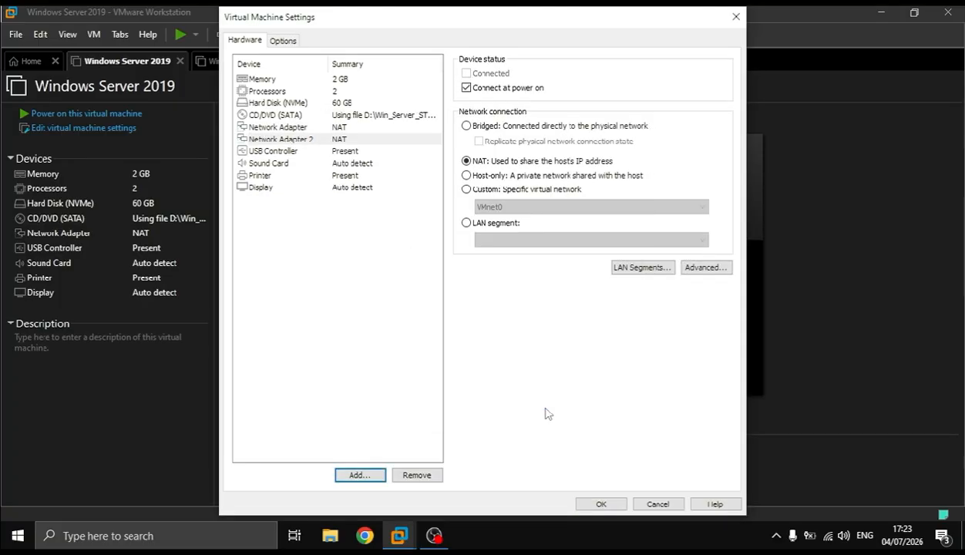
Connect Network Adapter 2 of the Windows Server 2019 machine to LAN Segment 1 and save the settings
{"action": "left_click", "coordinate": [497, 223]}
{"action": "left_click", "coordinate": [527, 241]}
{"action": "left_click", "coordinate": [532, 245]}
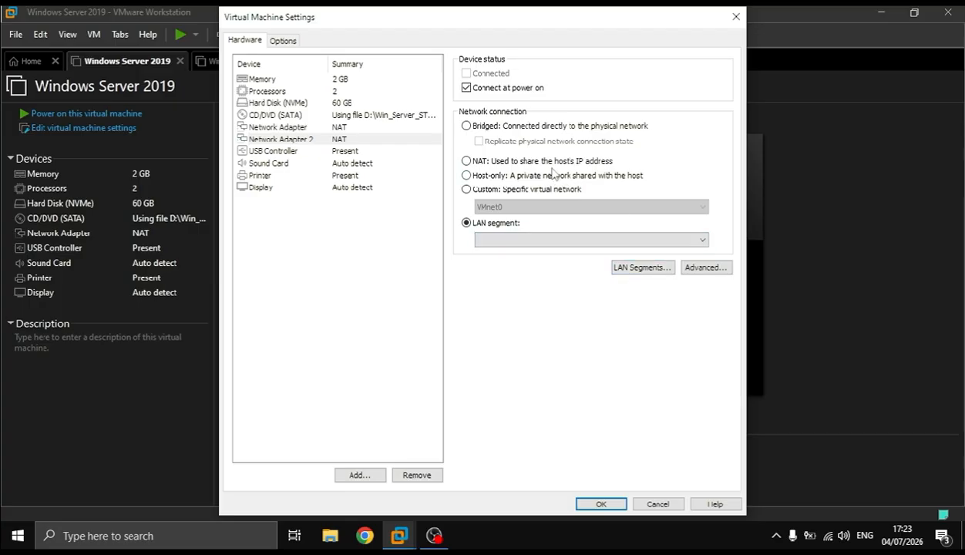
{"action": "left_click", "coordinate": [582, 241]}
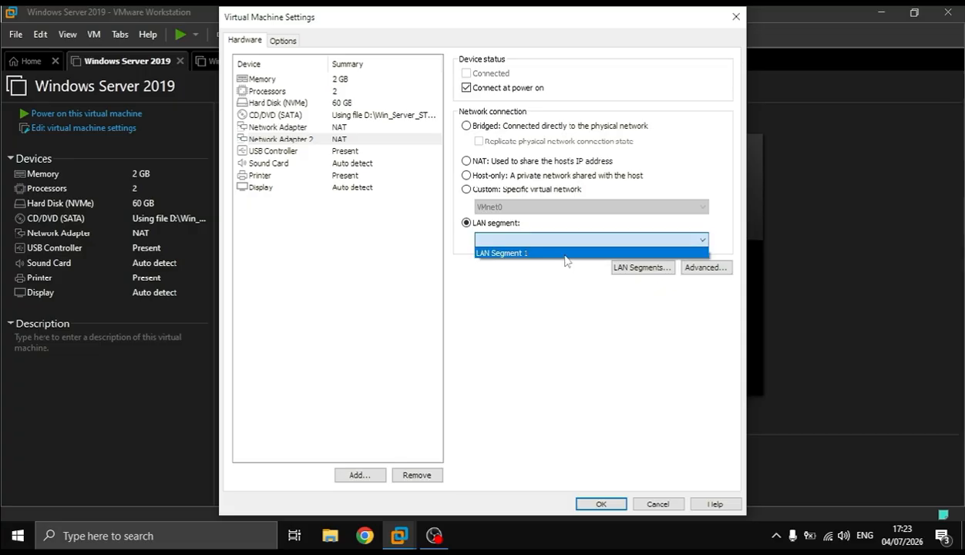
{"action": "left_click", "coordinate": [563, 254]}
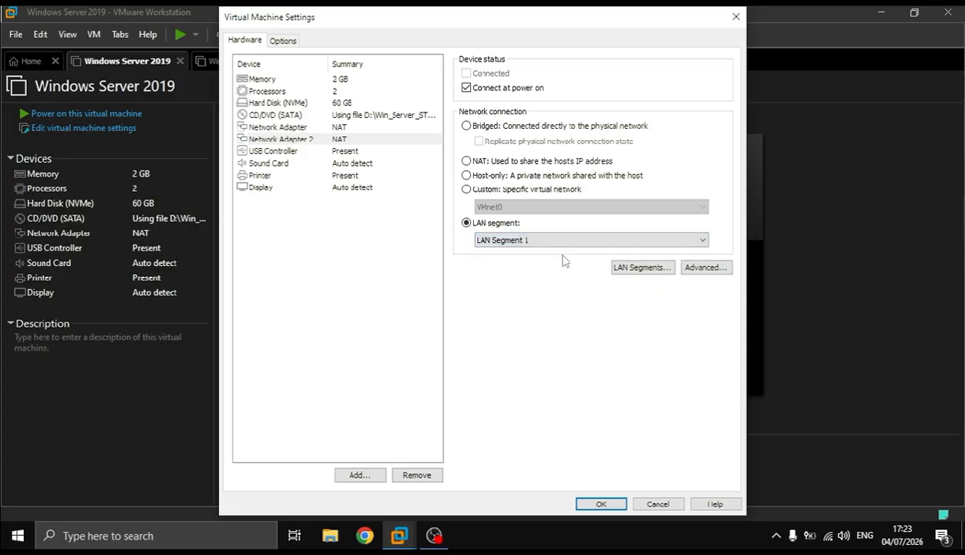
{"action": "left_click", "coordinate": [599, 504]}
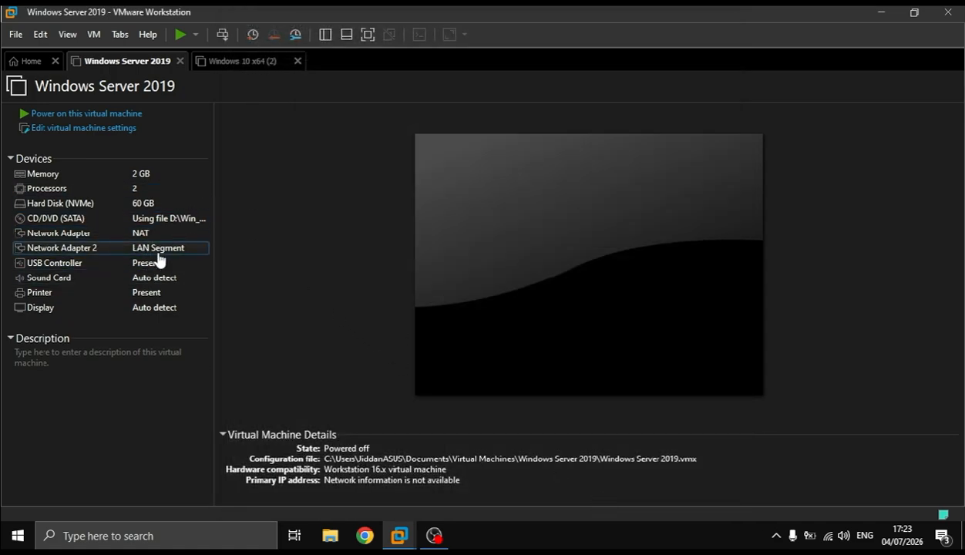
Connect the network adapter of the Windows 10 x64 (2) virtual machine to LAN Segment 1 and save the settings
{"action": "left_click", "coordinate": [243, 68]}
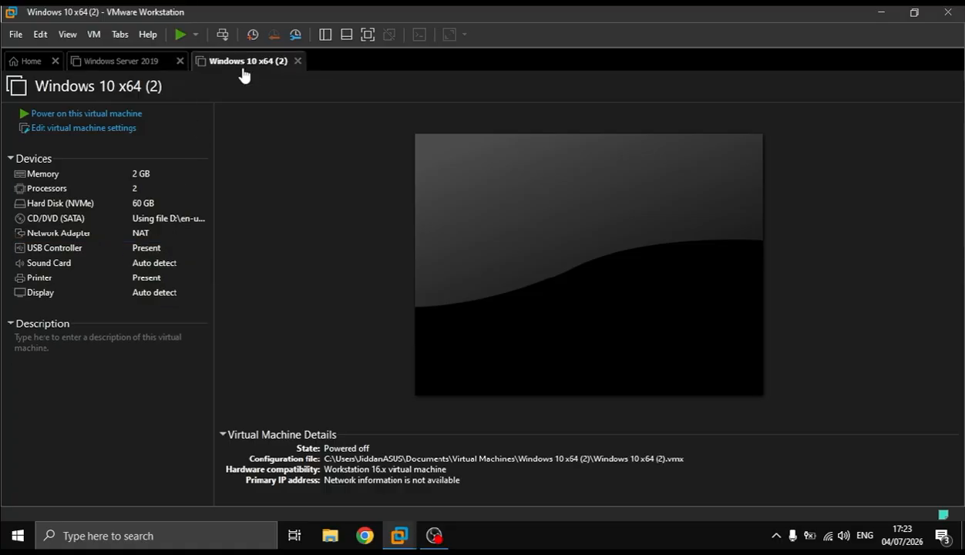
{"action": "left_click", "coordinate": [114, 129]}
{"action": "left_click", "coordinate": [359, 128]}
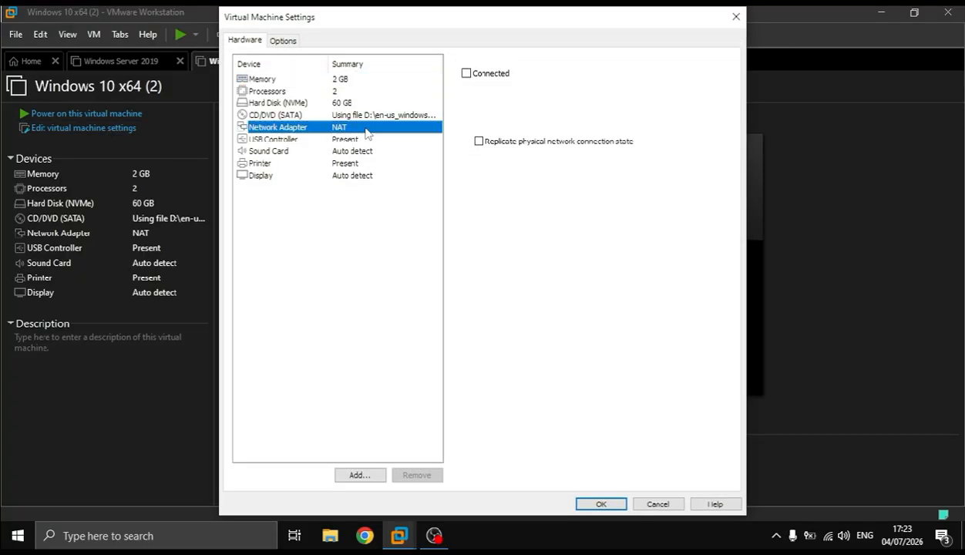
{"action": "left_click", "coordinate": [496, 224]}
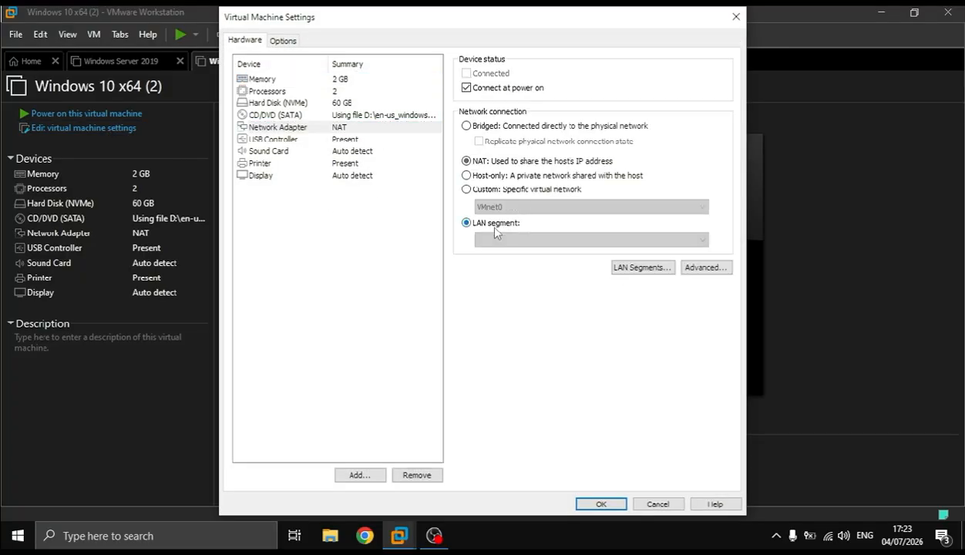
{"action": "left_click", "coordinate": [510, 241]}
{"action": "left_click", "coordinate": [531, 255]}
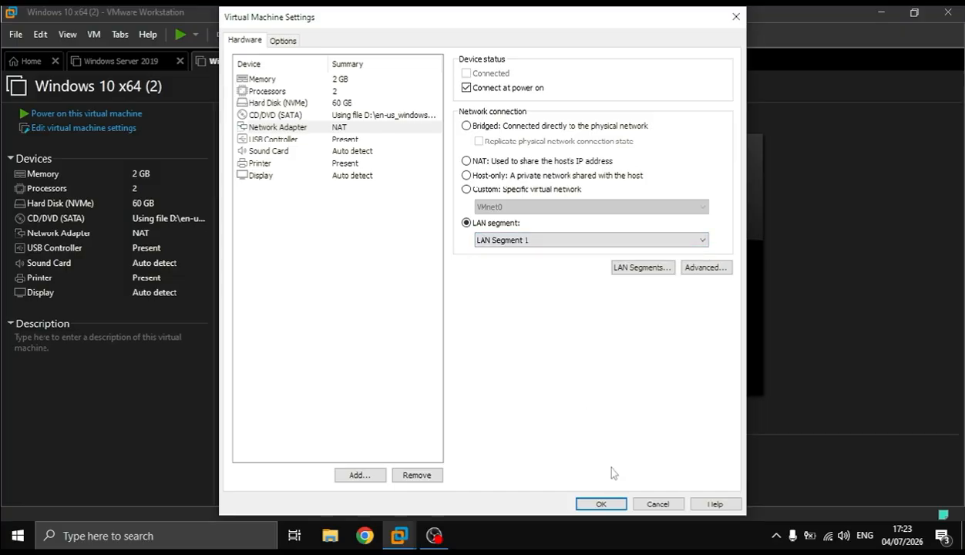
{"action": "left_click", "coordinate": [599, 504]}
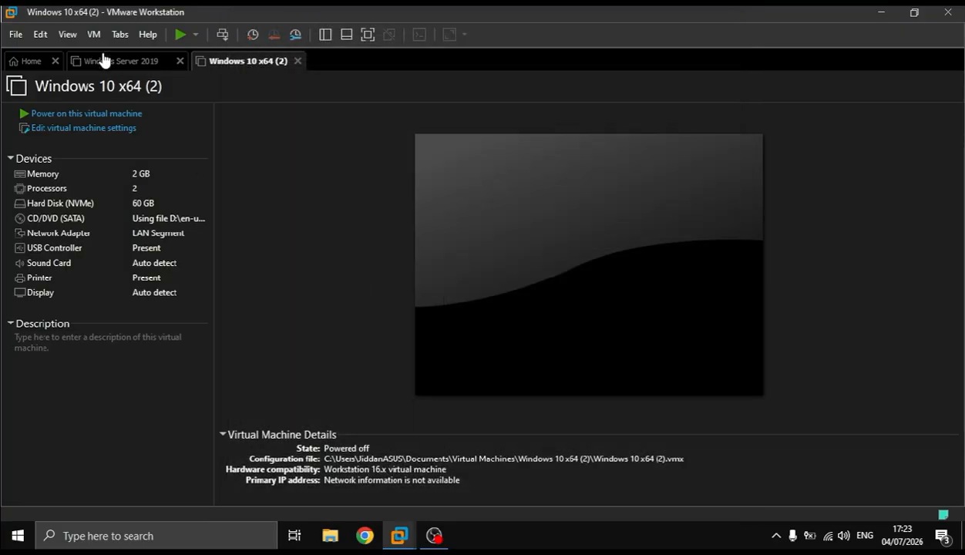
Power on the Windows Server 2019 virtual machine, unlock it and sign in with the account password
{"action": "left_click", "coordinate": [104, 60]}
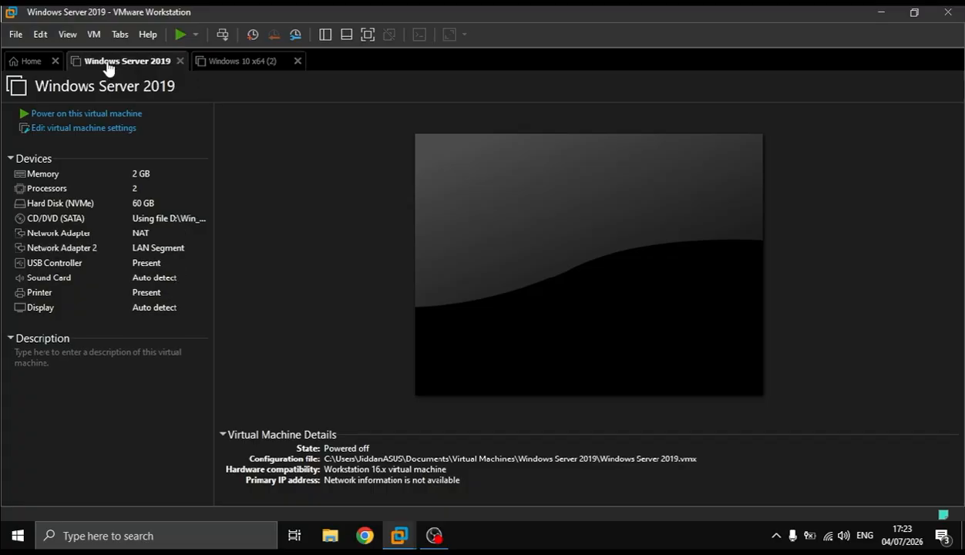
{"action": "left_click", "coordinate": [149, 115]}
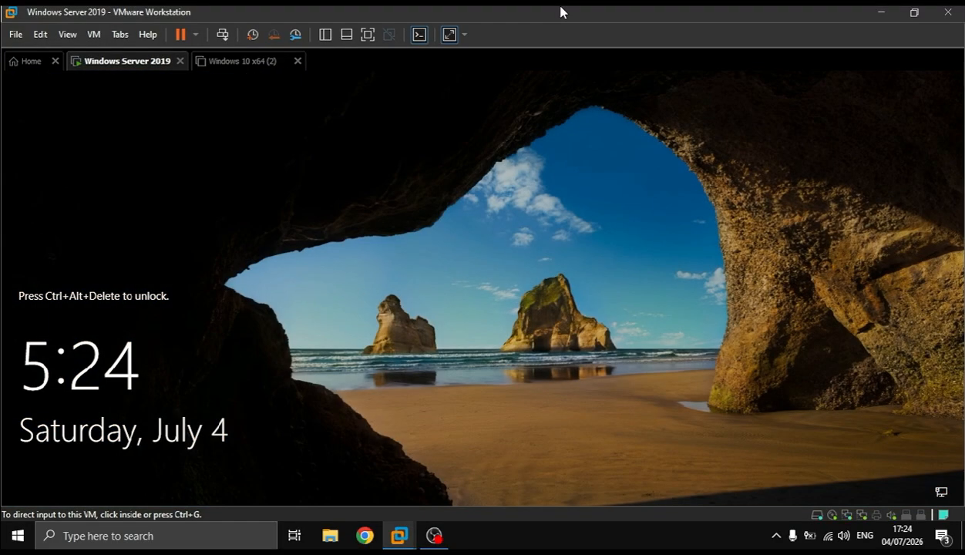
{"action": "left_click", "coordinate": [222, 36]}
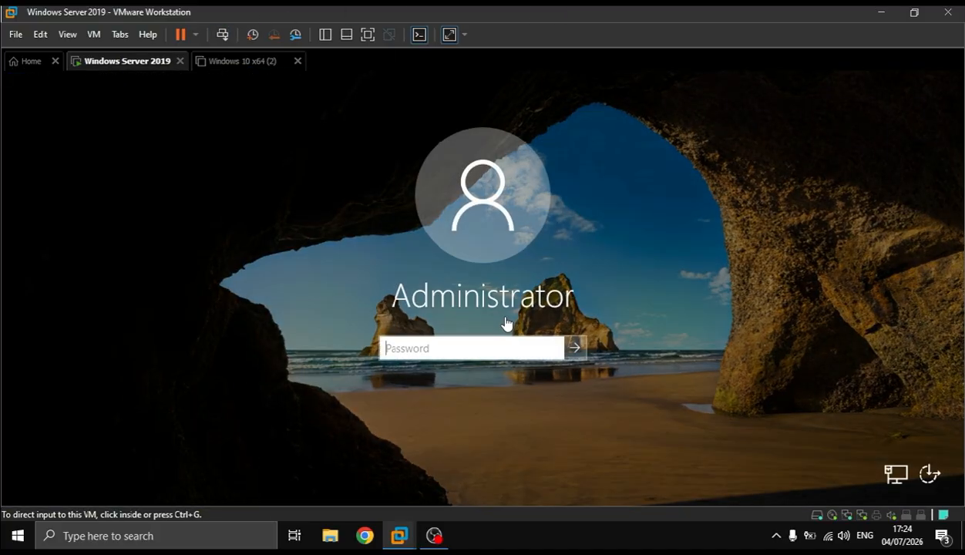
{"action": "left_click", "coordinate": [505, 321]}
{"action": "type", "text": "•••••••"}
{"action": "key", "text": "Return"}
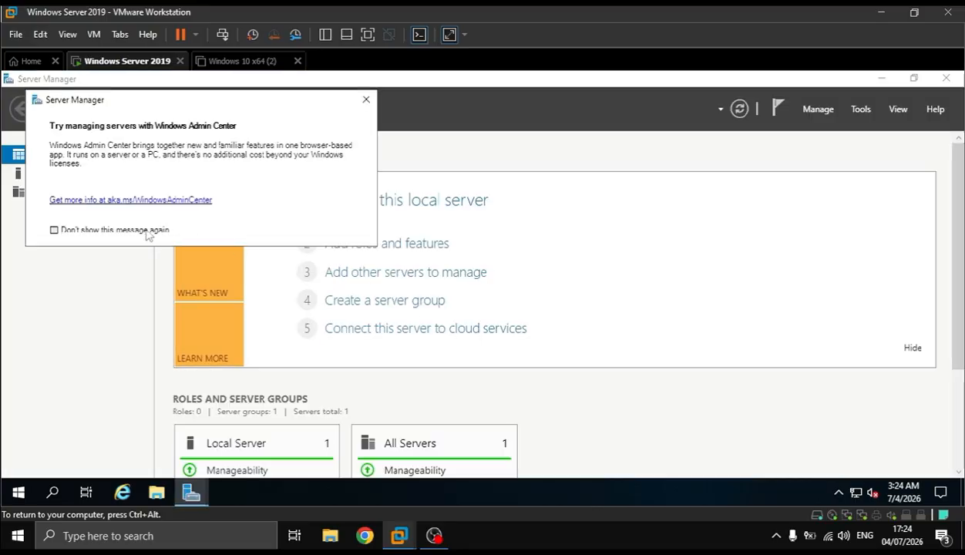
Permanently dismiss the Windows Admin Center message and try to start adding roles and features
{"action": "left_click", "coordinate": [145, 232]}
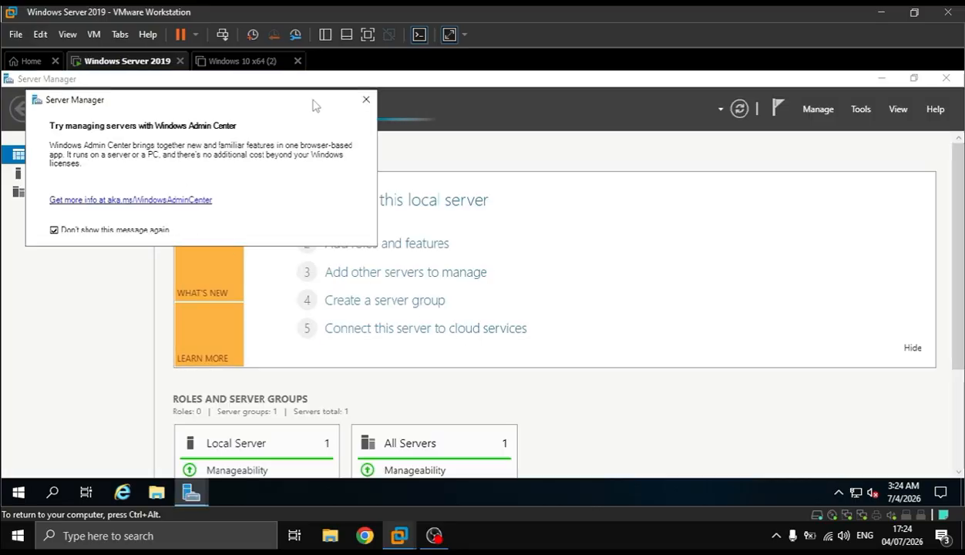
{"action": "left_click", "coordinate": [366, 99]}
{"action": "left_click", "coordinate": [395, 252]}
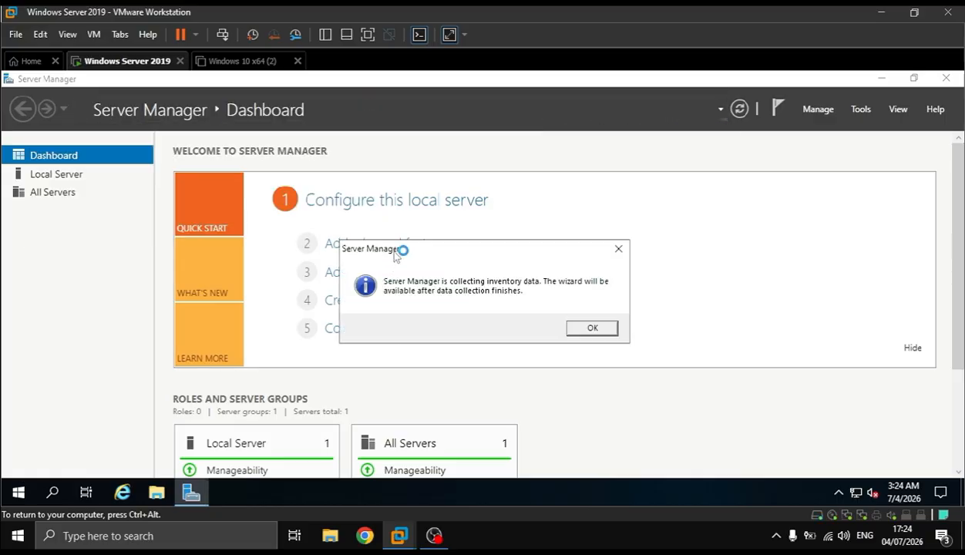
{"action": "left_click", "coordinate": [604, 326]}
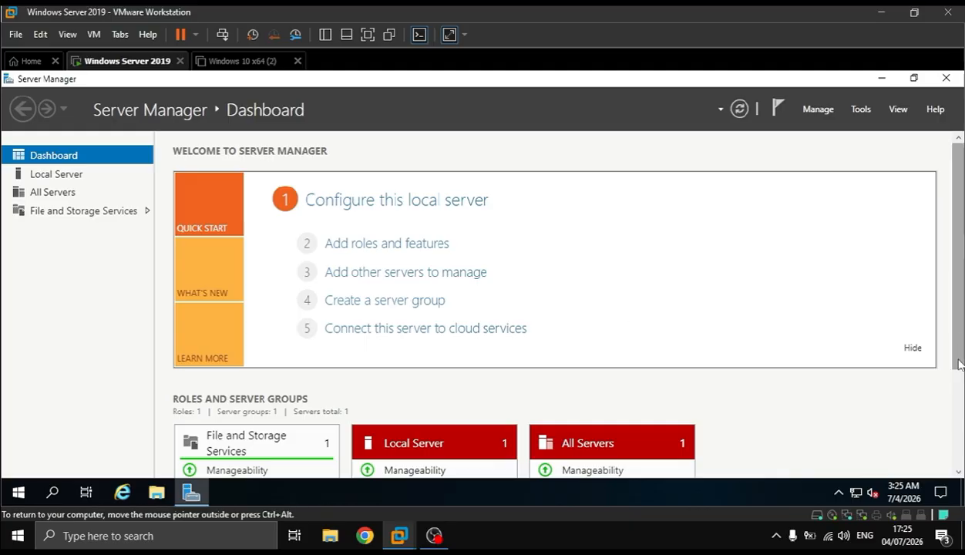
Start the Diagnostic Policy, Update Orchestrator and User Access Logging services from the All Servers services details
{"action": "scroll", "coordinate": [958, 362], "scroll_direction": "down", "scroll_amount": 3}
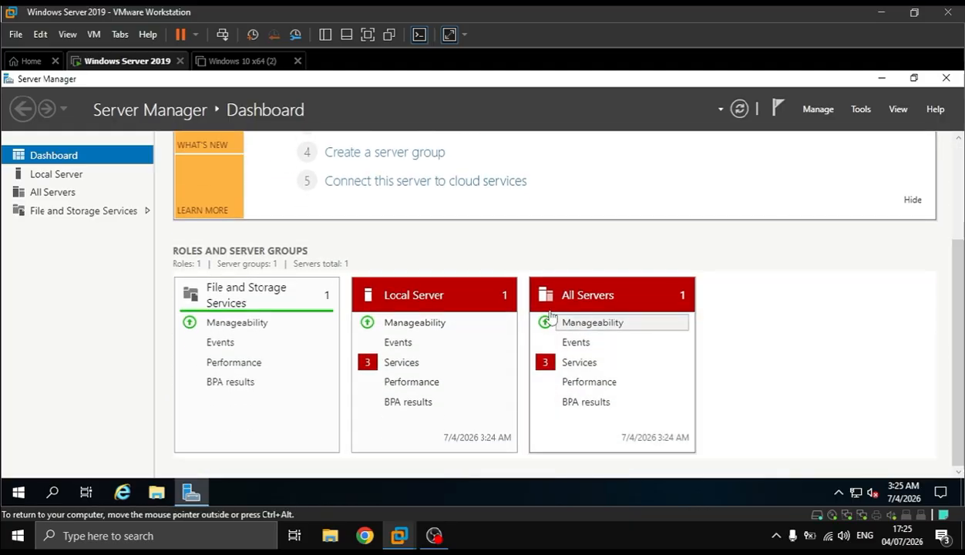
{"action": "left_click", "coordinate": [546, 366]}
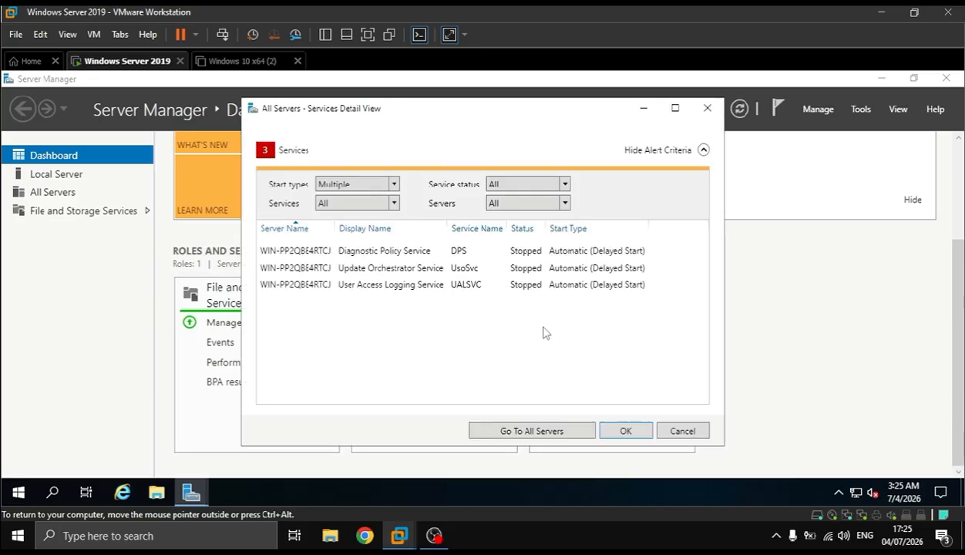
{"action": "left_click", "coordinate": [429, 252]}
{"action": "right_click", "coordinate": [429, 253]}
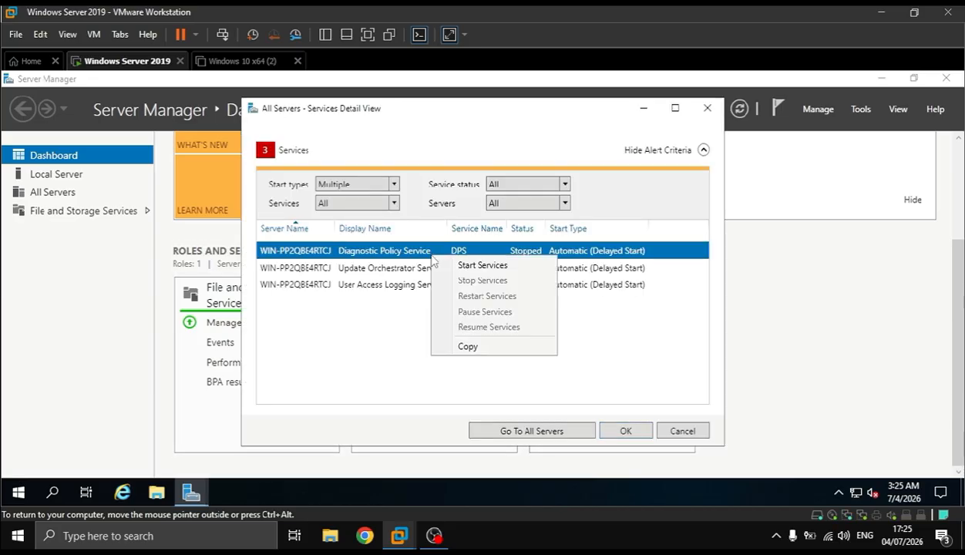
{"action": "left_click", "coordinate": [454, 265]}
{"action": "left_click", "coordinate": [415, 267]}
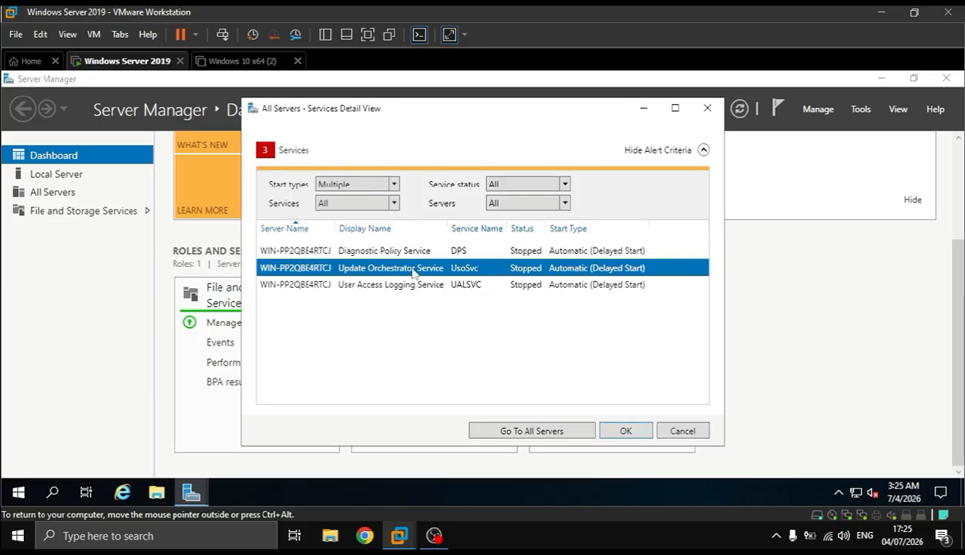
{"action": "right_click", "coordinate": [409, 271]}
{"action": "left_click", "coordinate": [416, 276]}
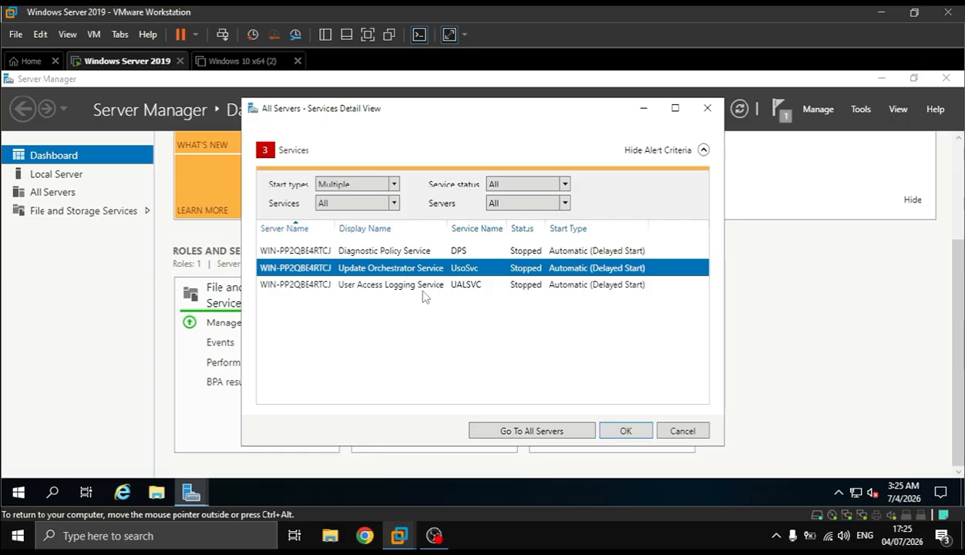
{"action": "left_click", "coordinate": [421, 288]}
{"action": "right_click", "coordinate": [422, 297]}
{"action": "left_click", "coordinate": [445, 303]}
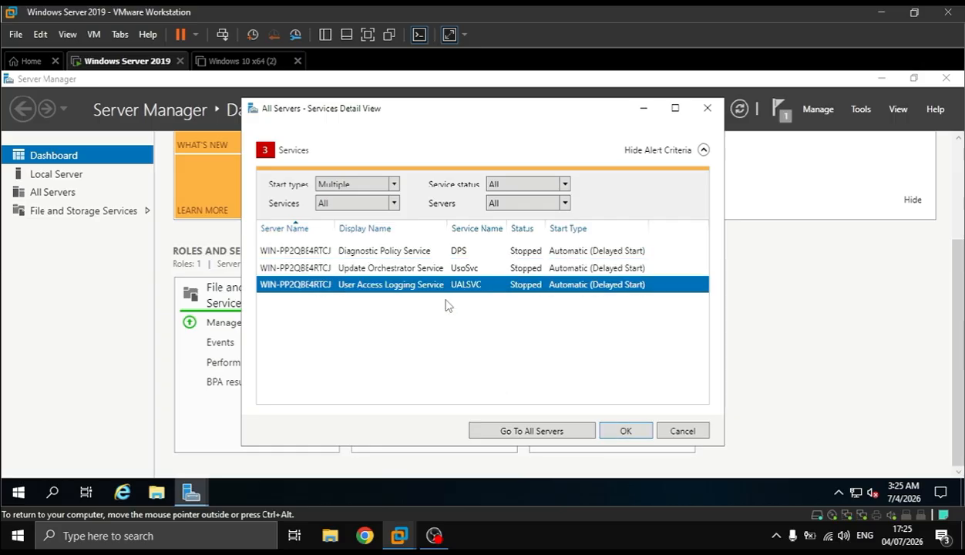
{"action": "left_click", "coordinate": [706, 108]}
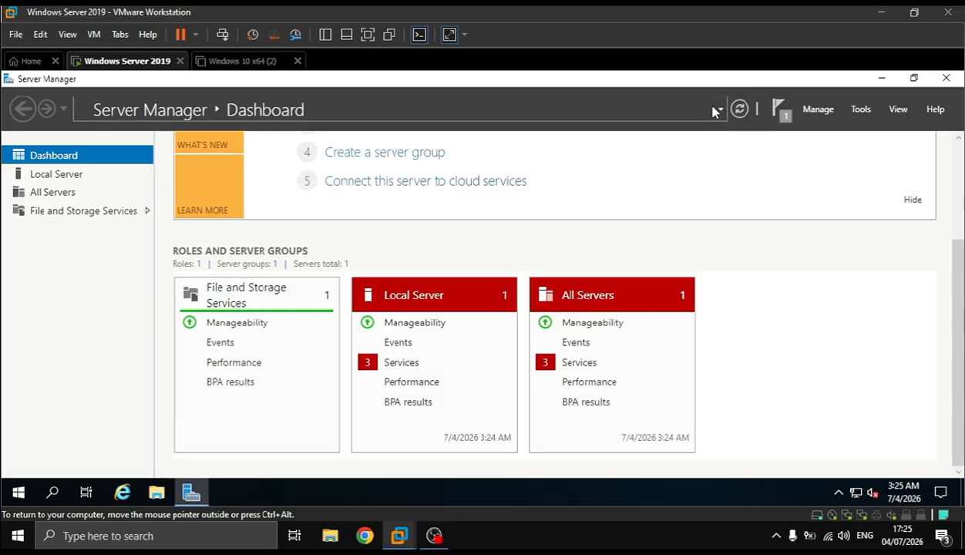
Check the Server Manager notifications for the progress of the service start tasks
{"action": "left_click", "coordinate": [780, 112]}
{"action": "left_click", "coordinate": [780, 111]}
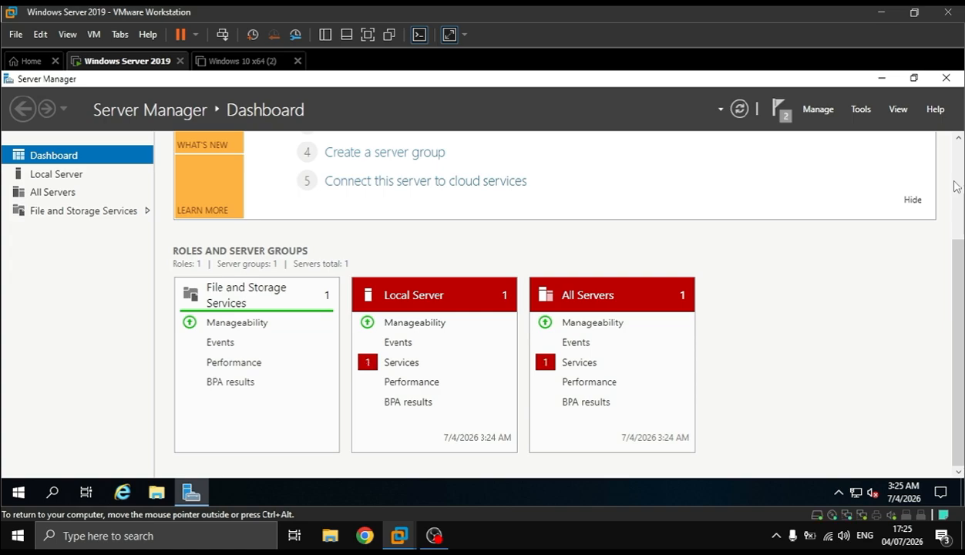
{"action": "scroll", "coordinate": [958, 201], "scroll_direction": "up", "scroll_amount": 3}
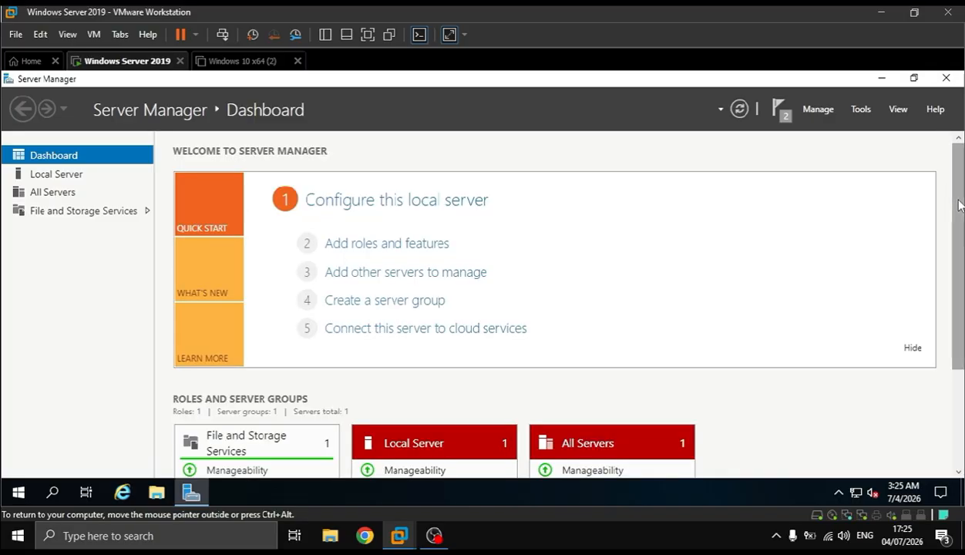
{"action": "left_click", "coordinate": [780, 108]}
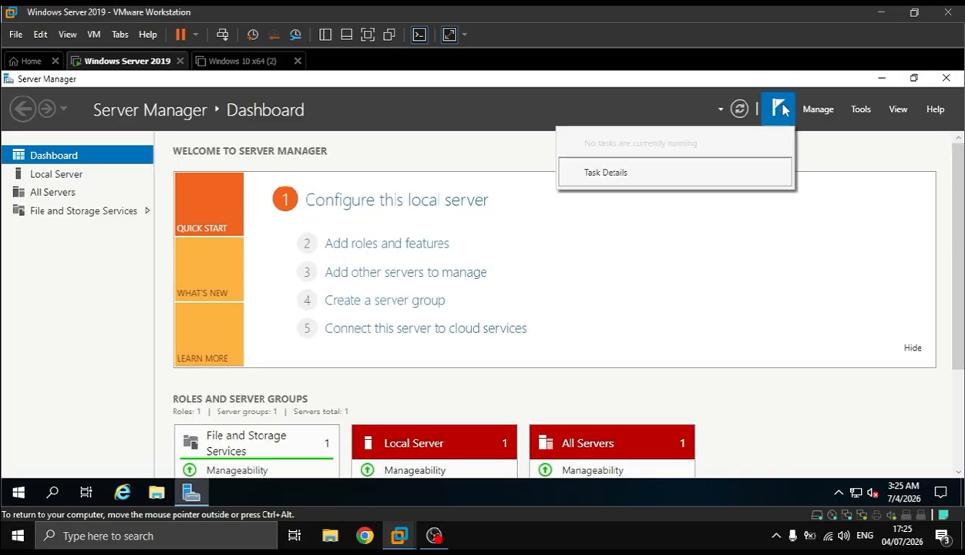
{"action": "left_click", "coordinate": [784, 109]}
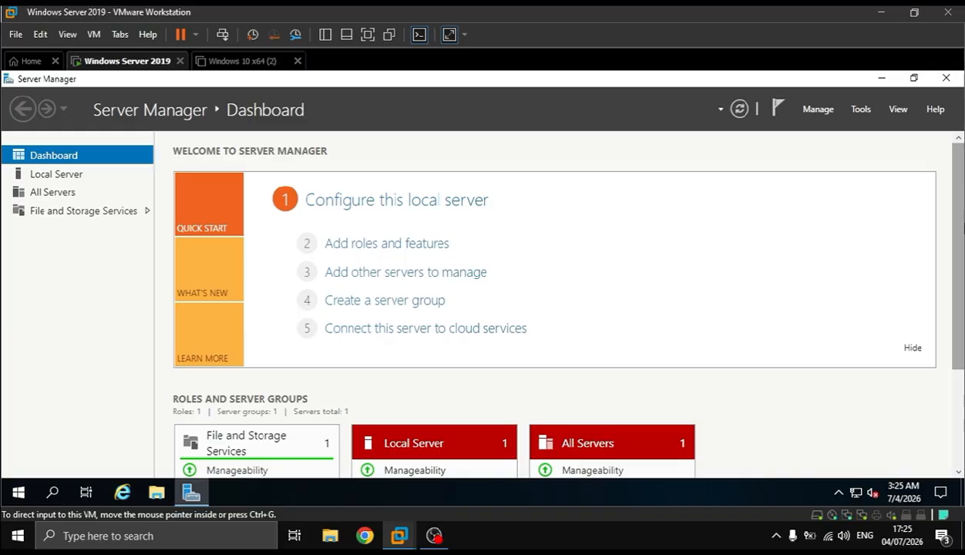
Start the Update Orchestrator Service again from the All Servers services details and close them
{"action": "scroll", "coordinate": [661, 351], "scroll_direction": "down", "scroll_amount": 3}
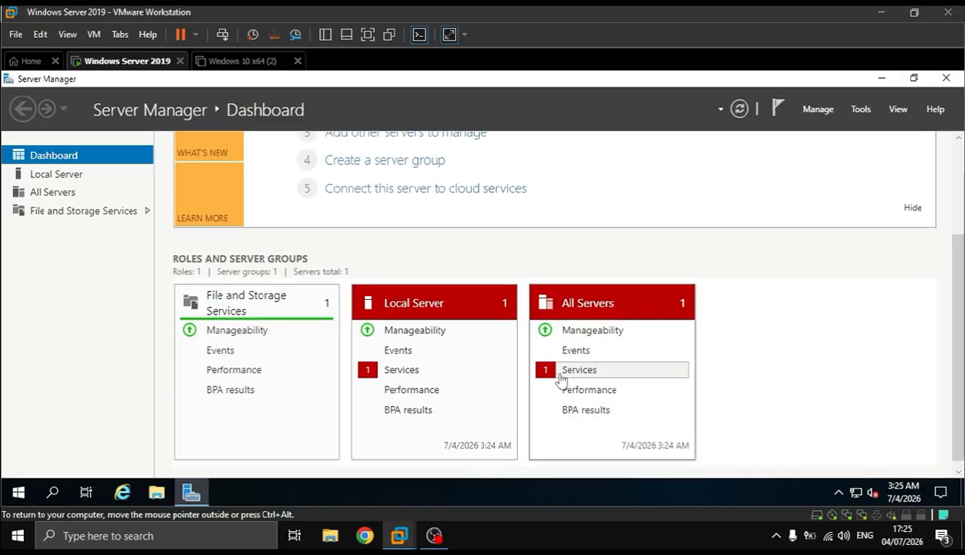
{"action": "left_click", "coordinate": [561, 376]}
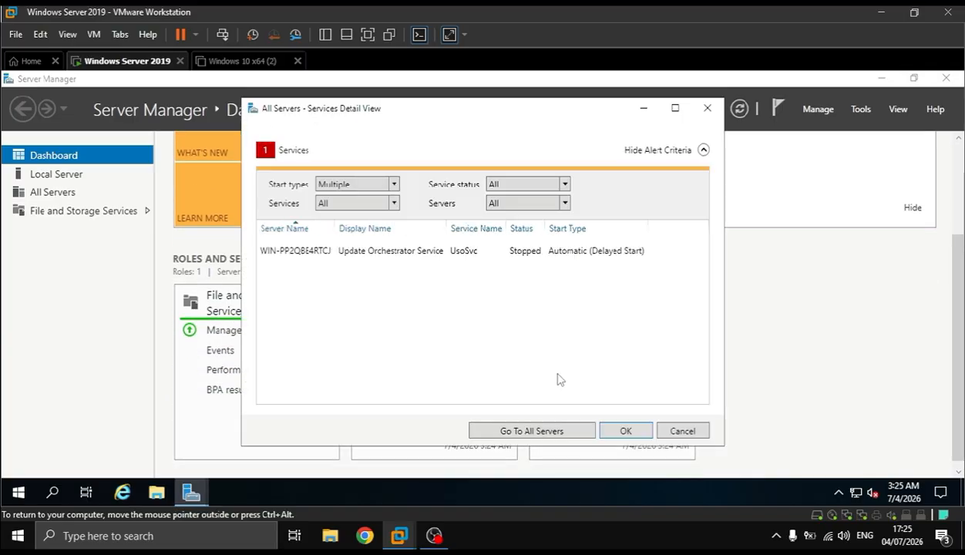
{"action": "left_click", "coordinate": [427, 256]}
{"action": "right_click", "coordinate": [428, 255]}
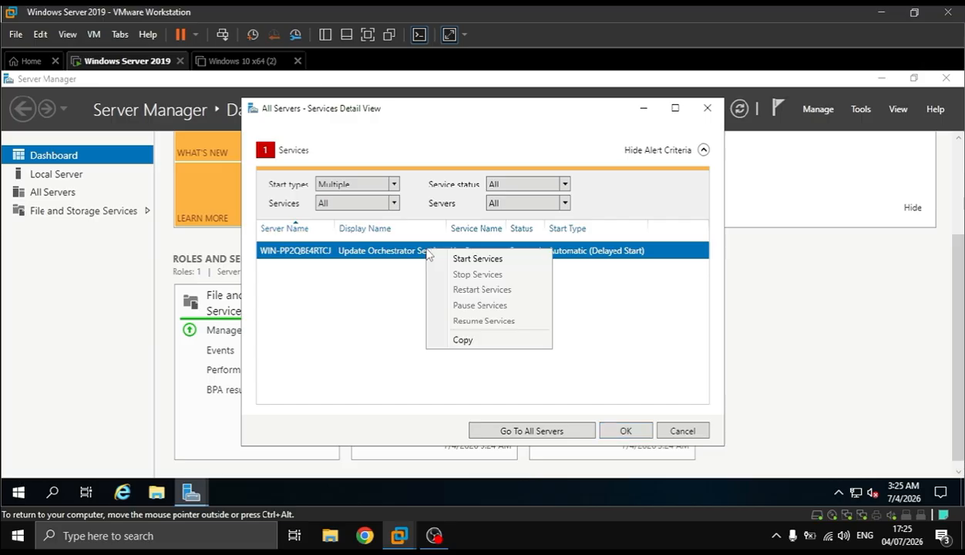
{"action": "left_click", "coordinate": [447, 261]}
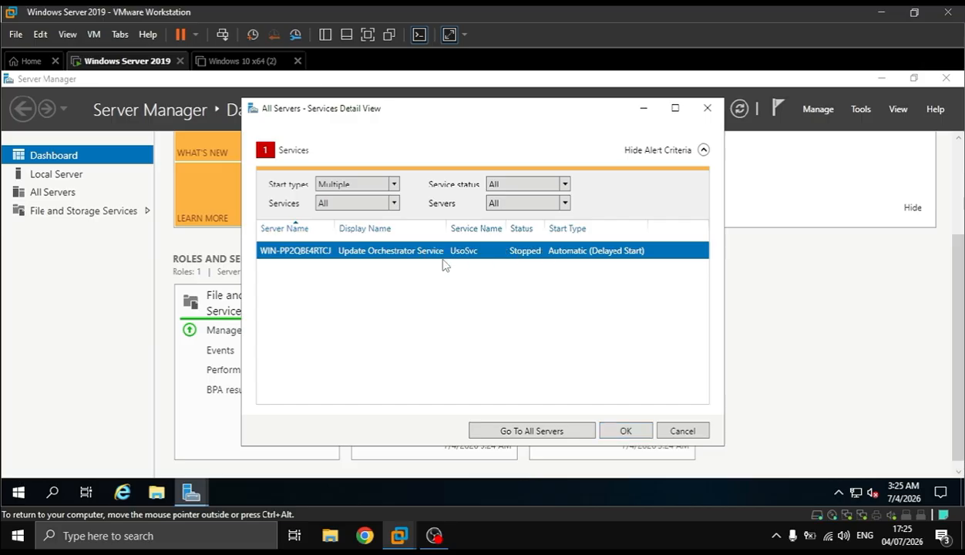
{"action": "left_click", "coordinate": [625, 431]}
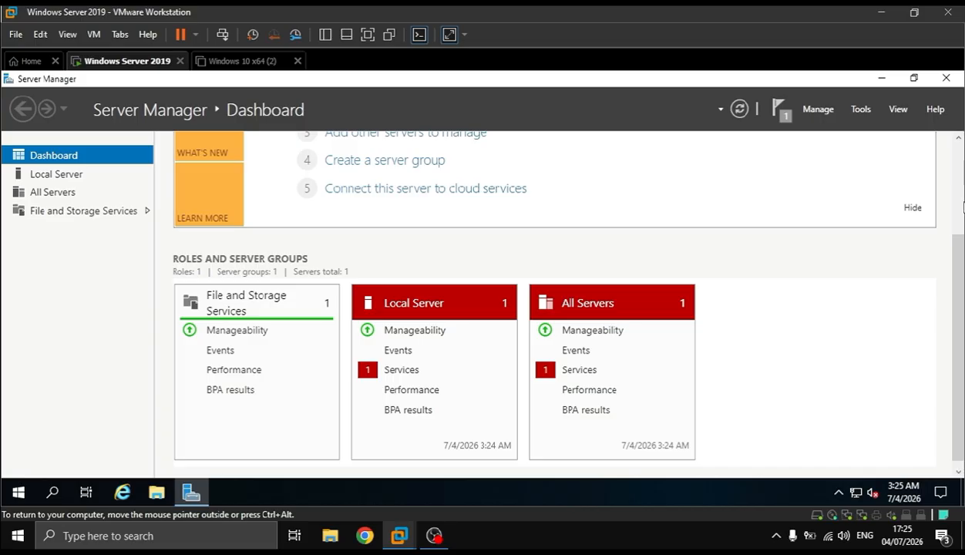
Open the Add Roles and Features Wizard and advance to server role selection, keeping the default installation type and destination server
{"action": "left_click", "coordinate": [436, 243]}
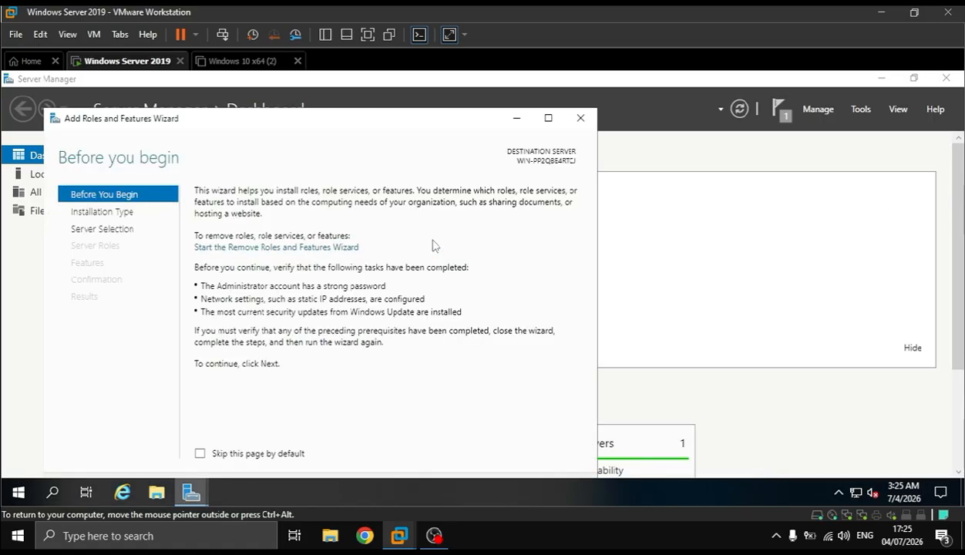
{"action": "key", "text": "Return"}
{"action": "key", "text": "Return"}
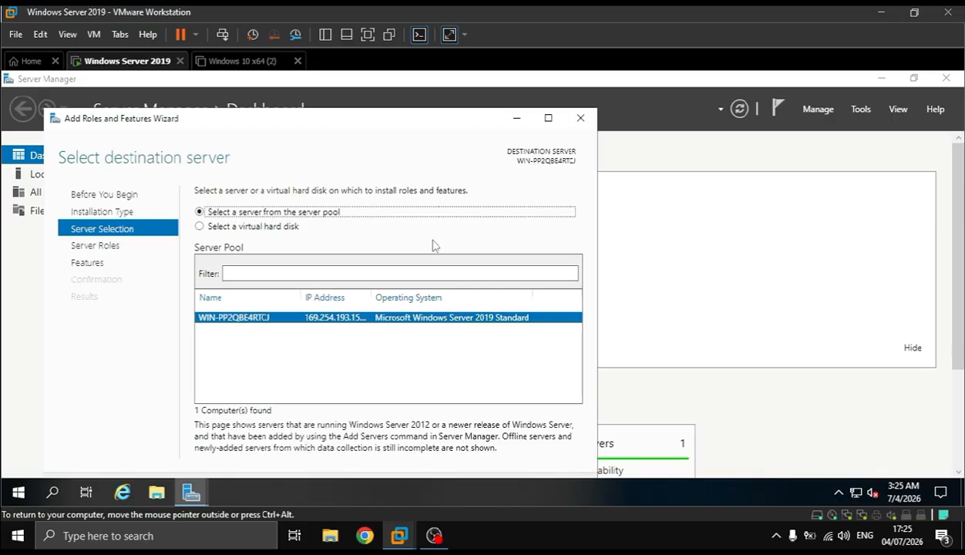
{"action": "key", "text": "Return"}
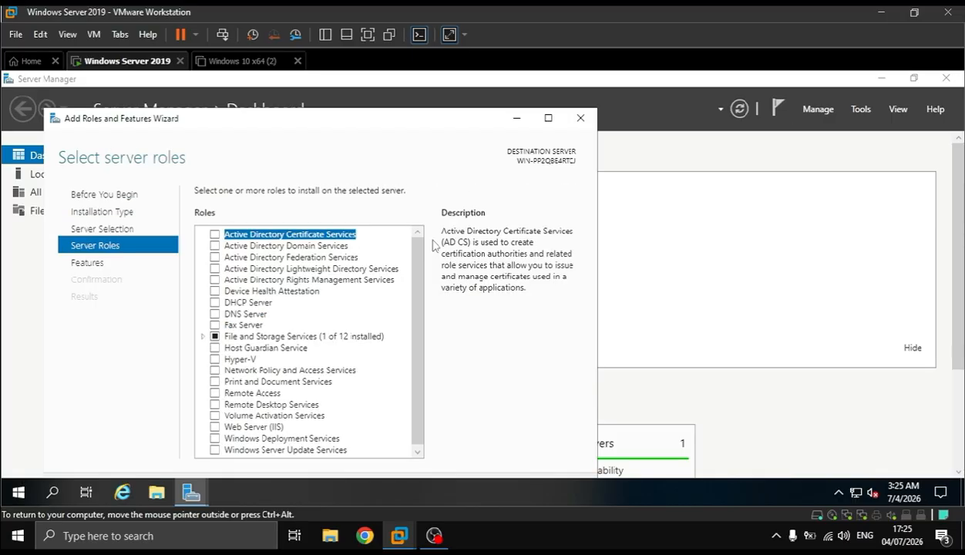
Select the Active Directory Domain Services role with its required features and management tools, and reposition the wizard to show its controls
{"action": "left_click", "coordinate": [215, 246]}
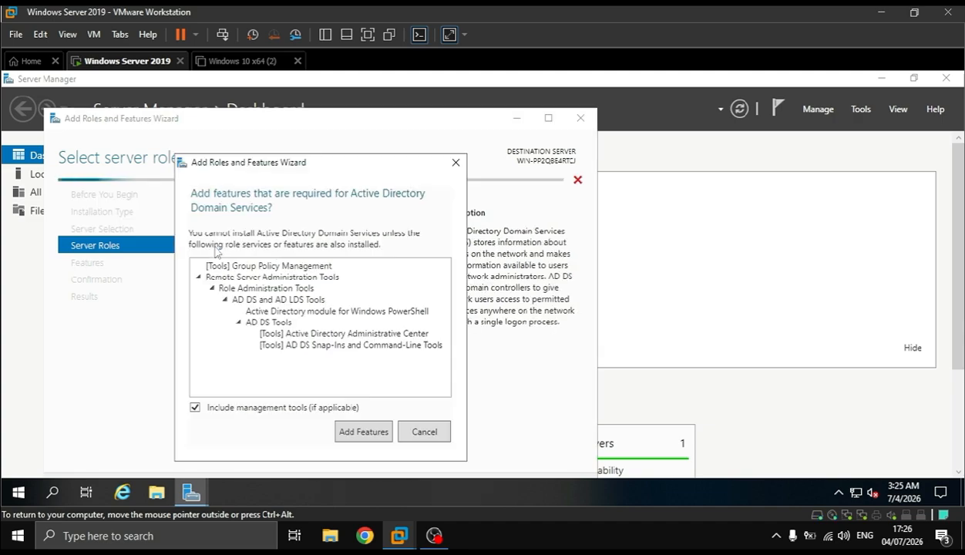
{"action": "left_click", "coordinate": [348, 433]}
{"action": "double_click", "coordinate": [410, 121]}
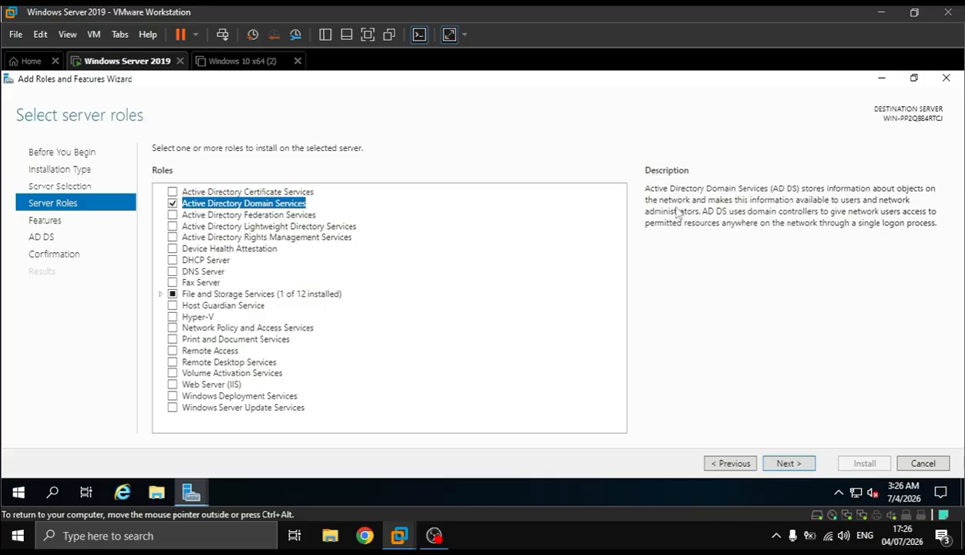
{"action": "double_click", "coordinate": [616, 84]}
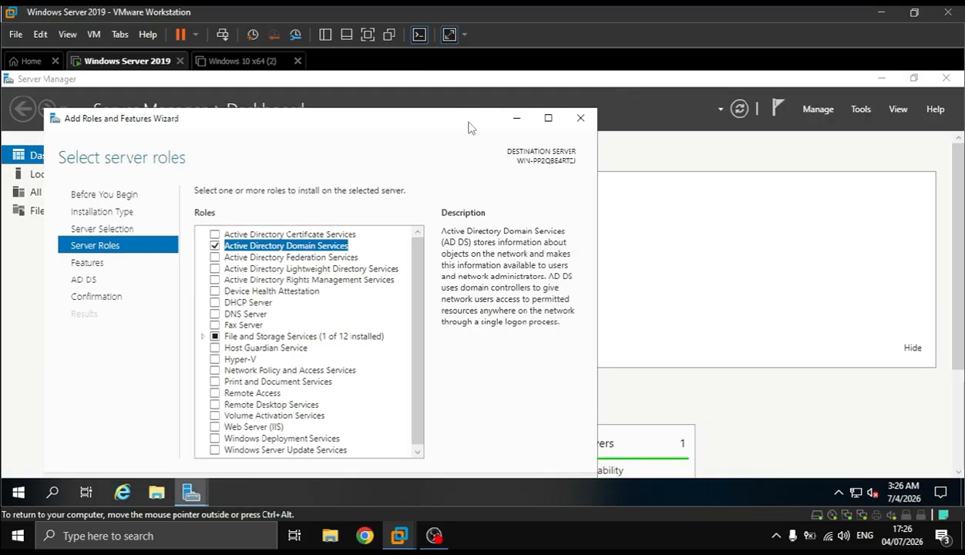
{"action": "left_click_drag", "start_coordinate": [461, 115], "coordinate": [477, 78]}
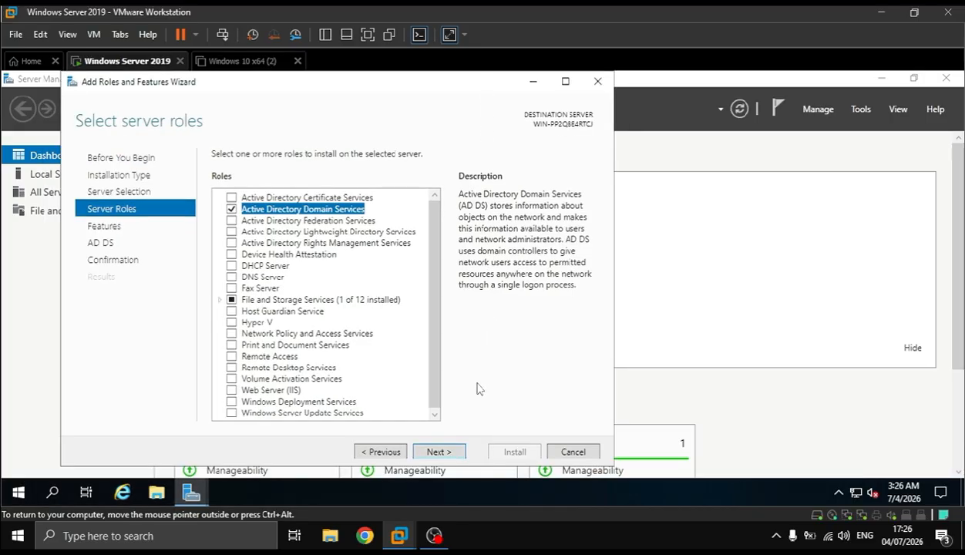
Open the Internet Protocol Version 4 properties of the Ethernet1 adapter through Control Panel's network connections
{"action": "key", "text": "super+r"}
{"action": "type", "text": "control"}
{"action": "key", "text": "Return"}
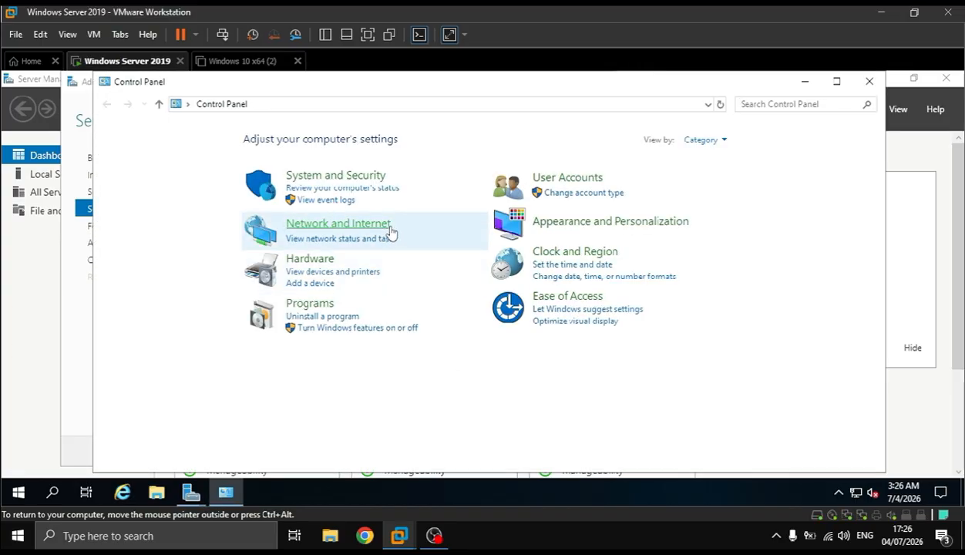
{"action": "left_click", "coordinate": [385, 235]}
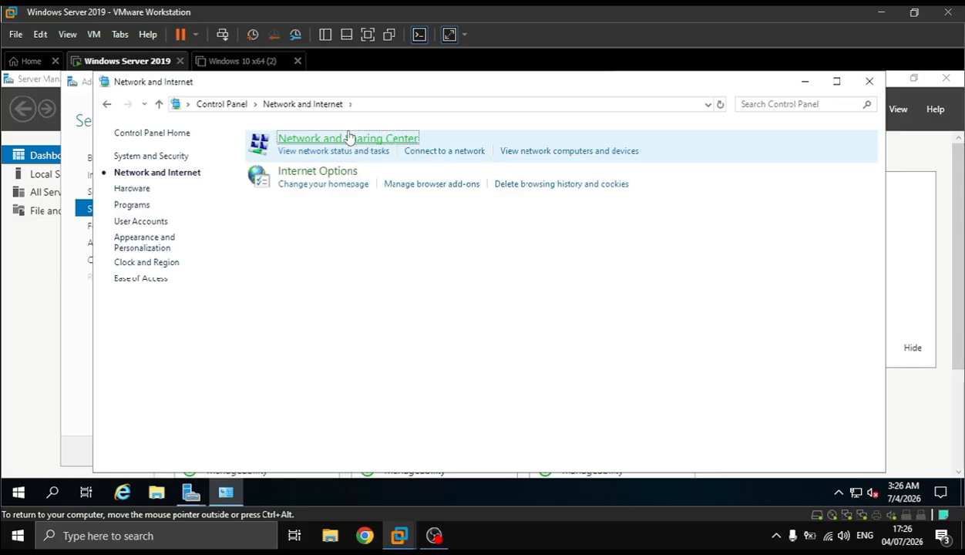
{"action": "left_click", "coordinate": [348, 137]}
{"action": "left_click", "coordinate": [188, 159]}
{"action": "double_click", "coordinate": [335, 183]}
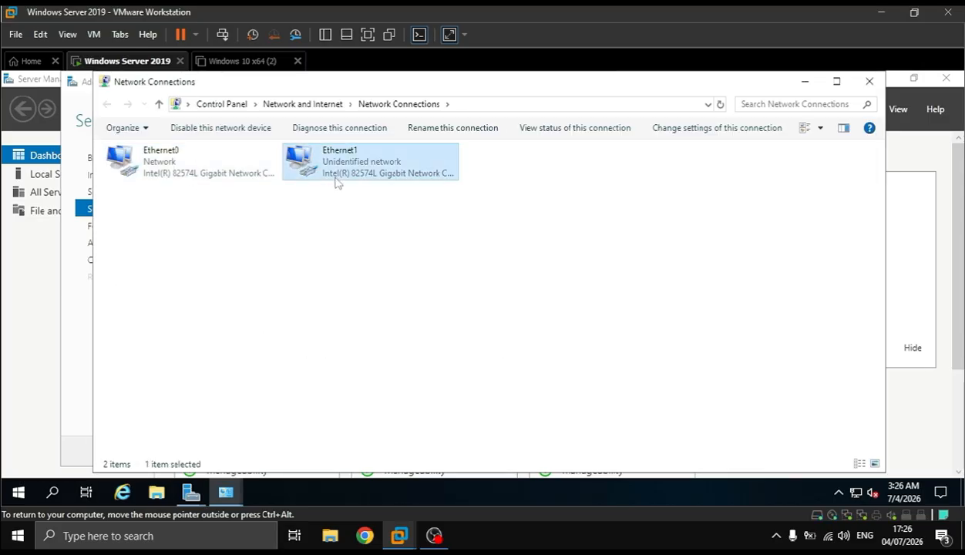
{"action": "left_click", "coordinate": [400, 397]}
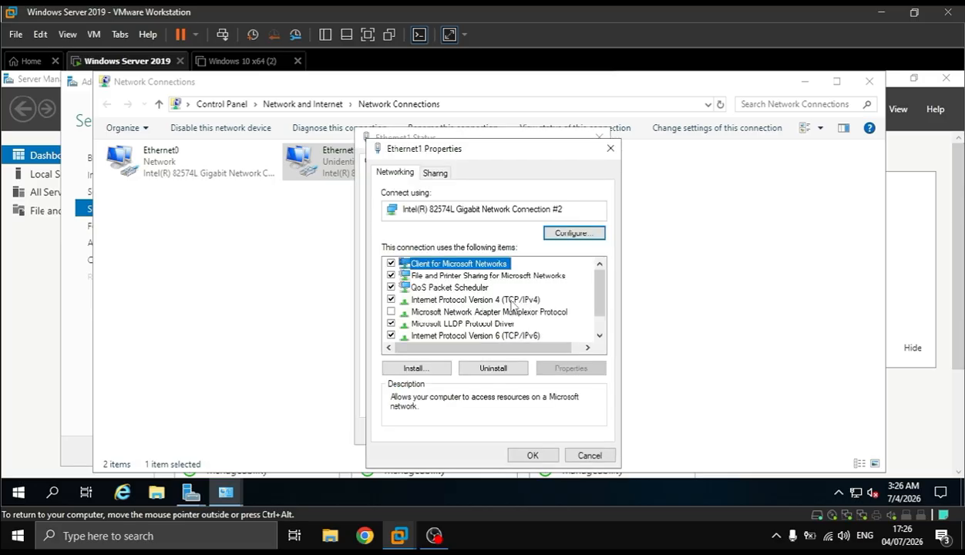
{"action": "left_click", "coordinate": [512, 301]}
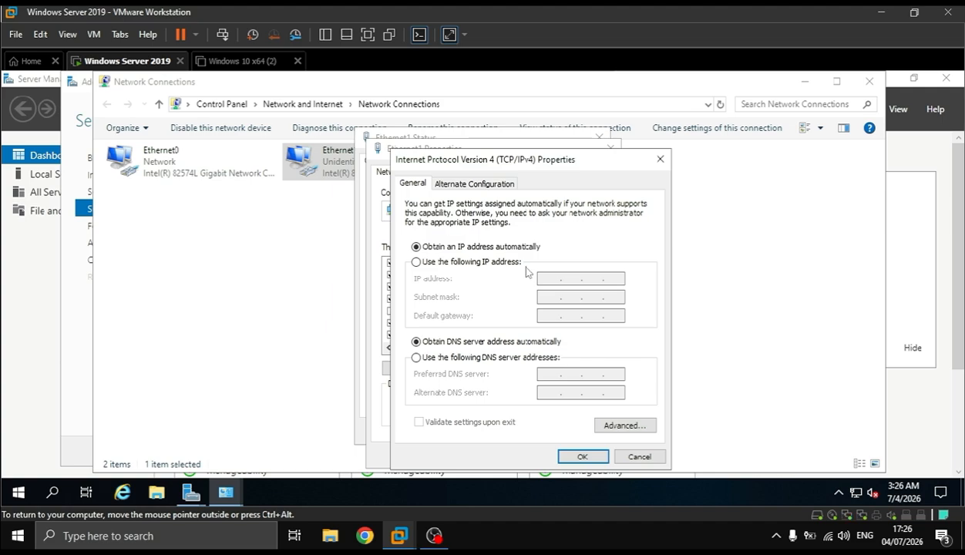
Assign Ethernet1 the static IP address 192.168.100.1 with subnet mask 255.255.255.0 and apply the adapter properties
{"action": "left_click", "coordinate": [494, 261]}
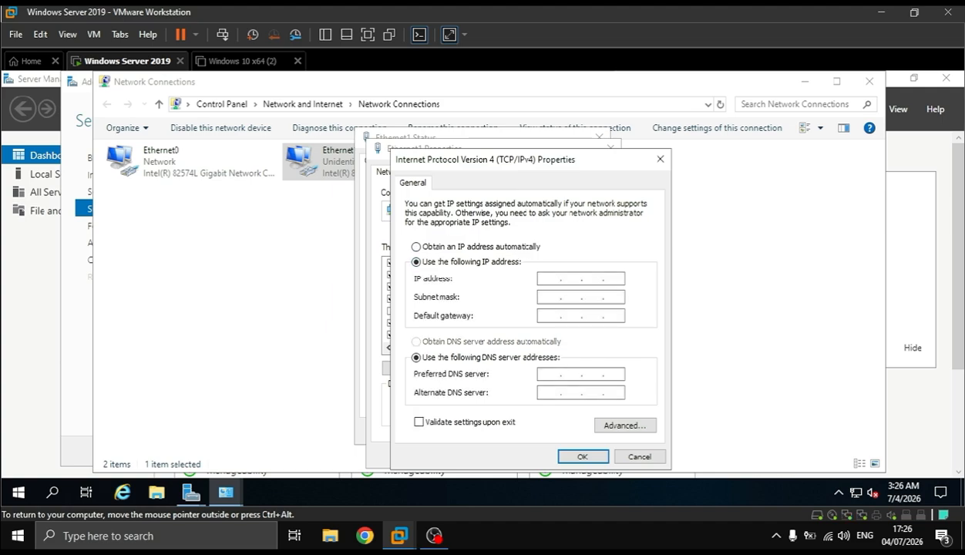
{"action": "type", "text": "192 . 168 . 100 . 1"}
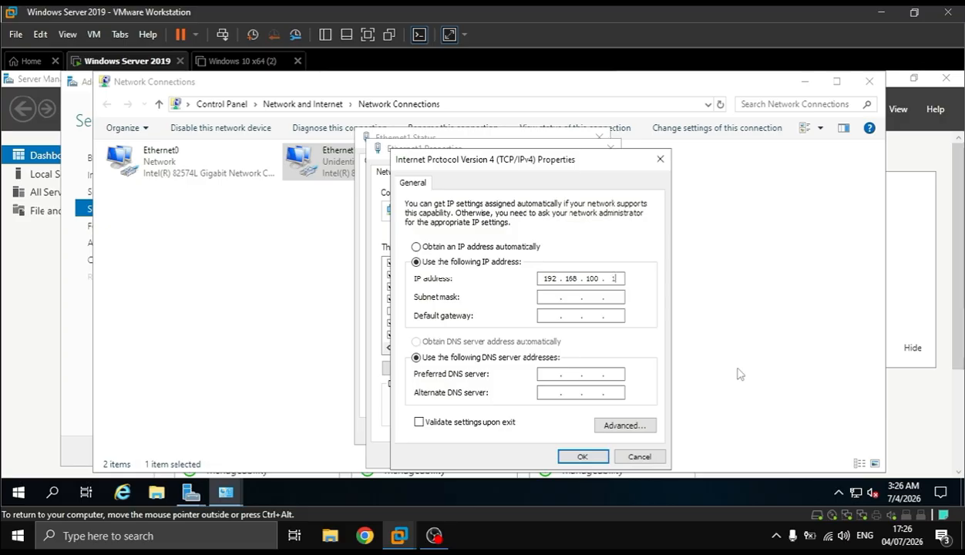
{"action": "left_click", "coordinate": [547, 297]}
{"action": "type", "text": "192 . 168 . "}
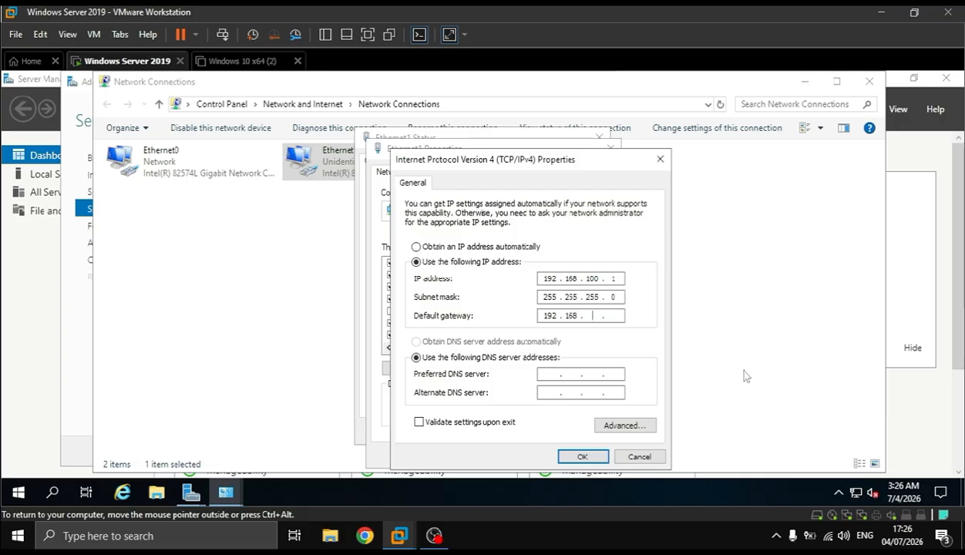
{"action": "type", "text": "100 . 1"}
{"action": "left_click", "coordinate": [576, 454]}
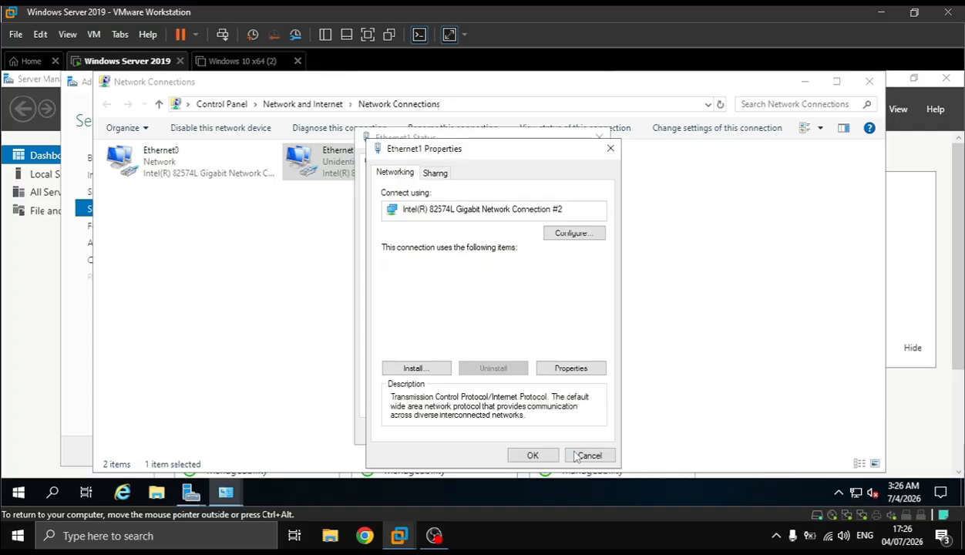
{"action": "left_click", "coordinate": [532, 455]}
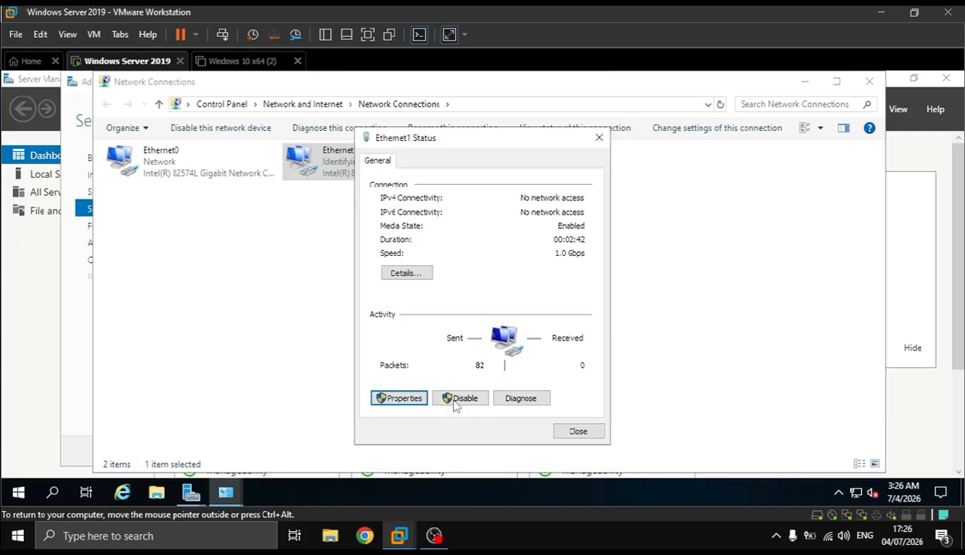
Set Ethernet1's preferred DNS server to 127.0.0.1 in its IPv4 properties, apply it and close the adapter status
{"action": "left_click", "coordinate": [397, 397]}
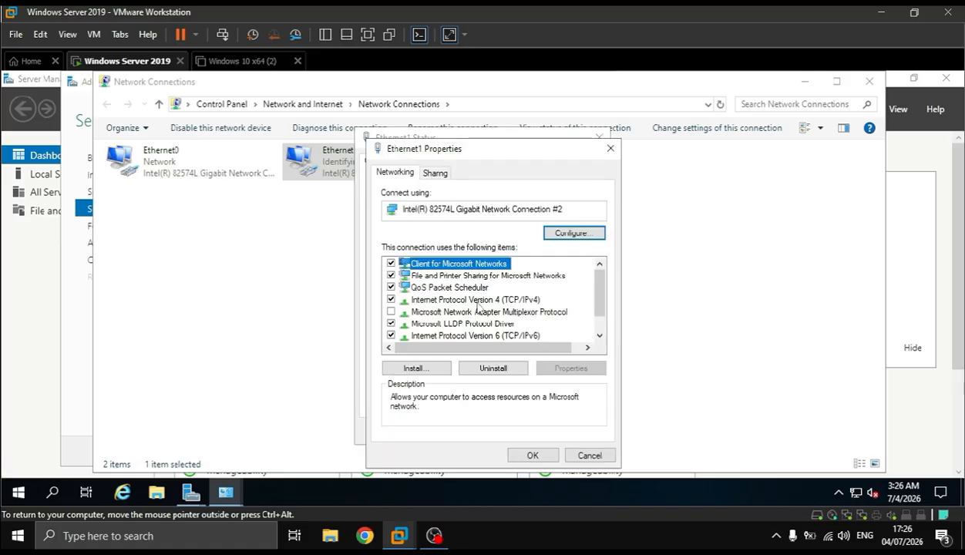
{"action": "double_click", "coordinate": [490, 300]}
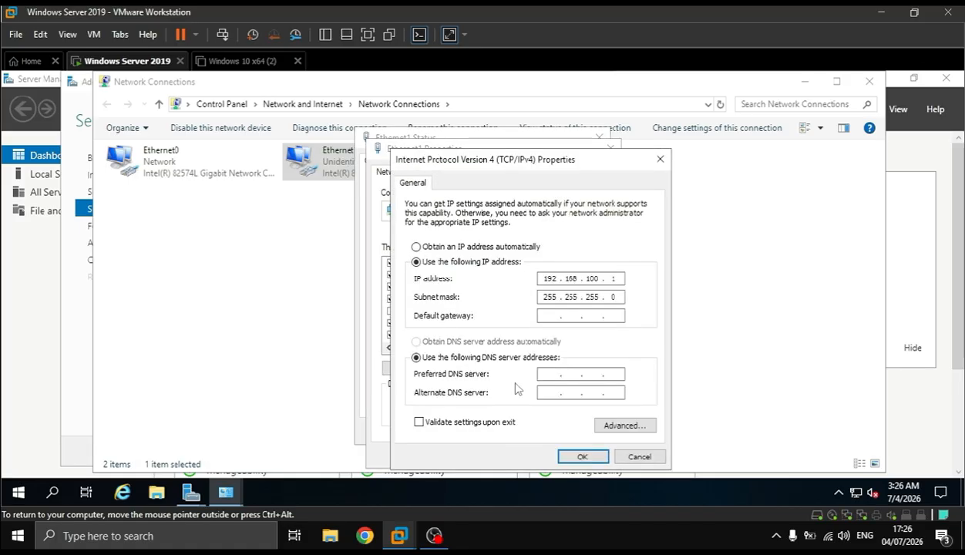
{"action": "left_click", "coordinate": [560, 374]}
{"action": "type", "text": "127 . . ."}
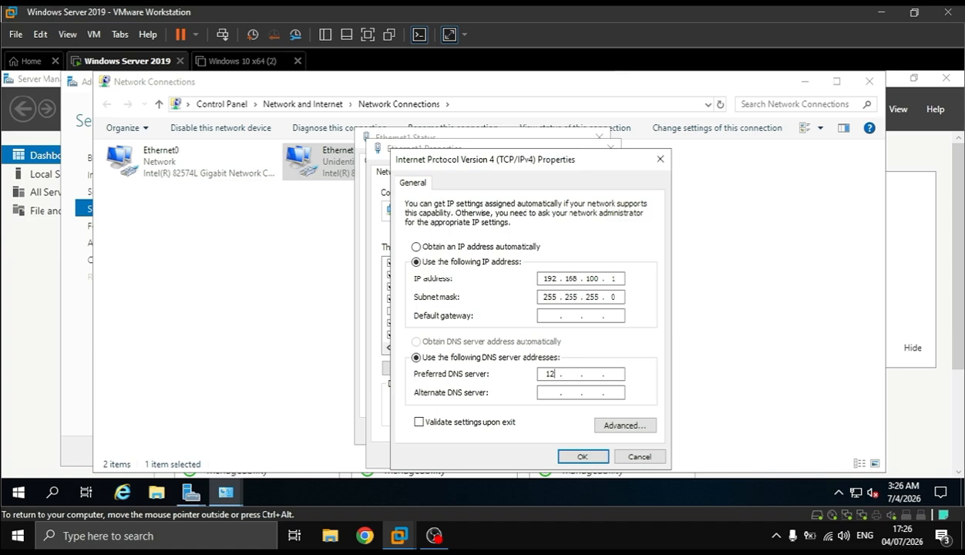
{"action": "type", "text": "0 . 0 . 1"}
{"action": "left_click", "coordinate": [574, 457]}
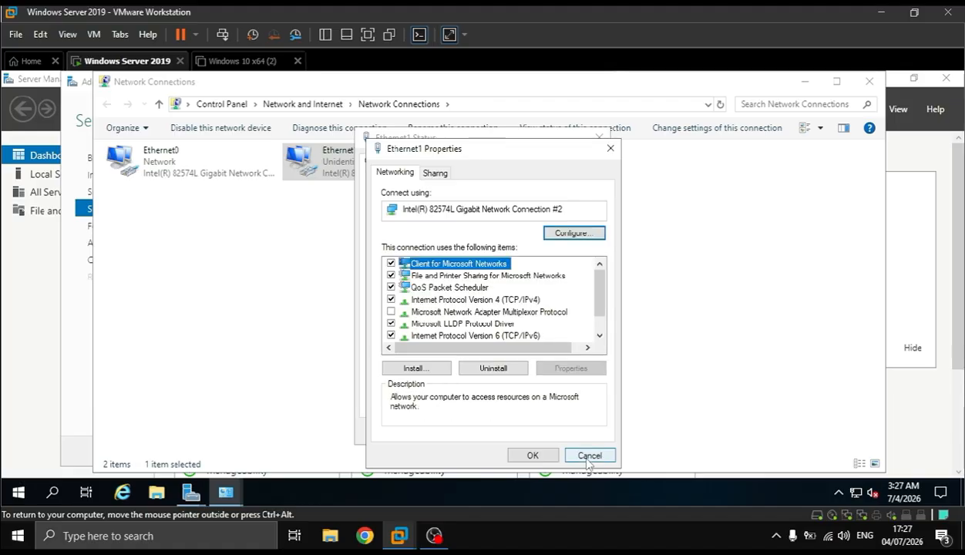
{"action": "left_click", "coordinate": [533, 456]}
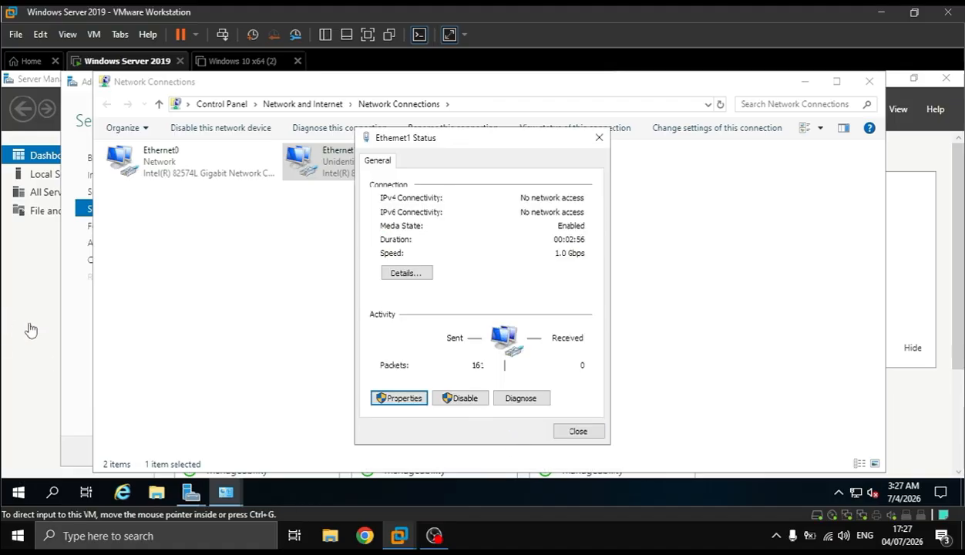
{"action": "left_click", "coordinate": [575, 431]}
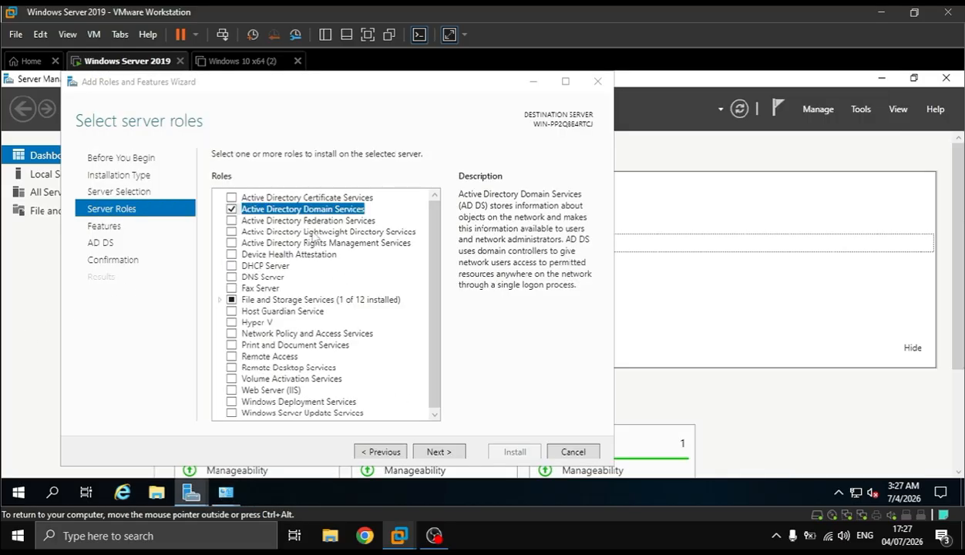
Install Active Directory Domain Services with the default features and close the wizard once the installation finishes
{"action": "left_click", "coordinate": [437, 452]}
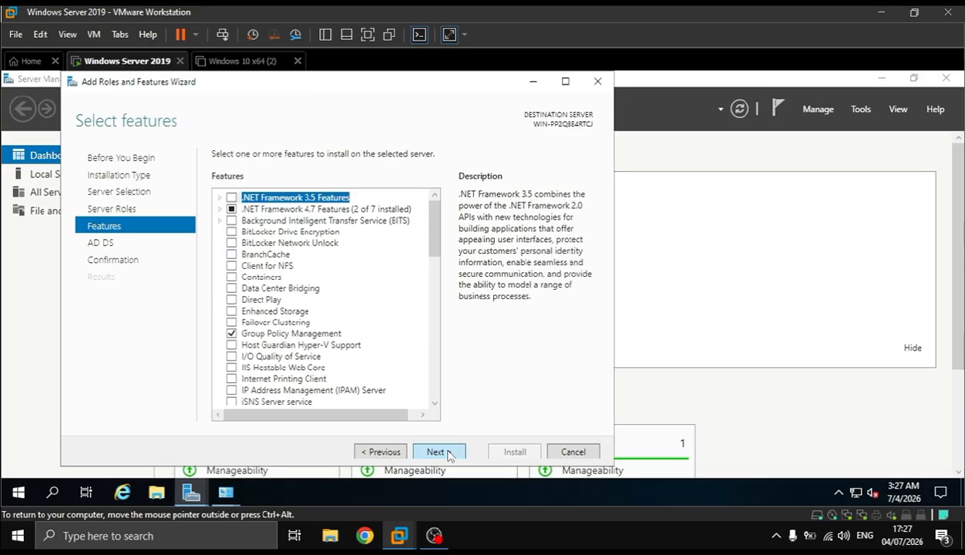
{"action": "left_click", "coordinate": [437, 452]}
{"action": "left_click", "coordinate": [447, 453]}
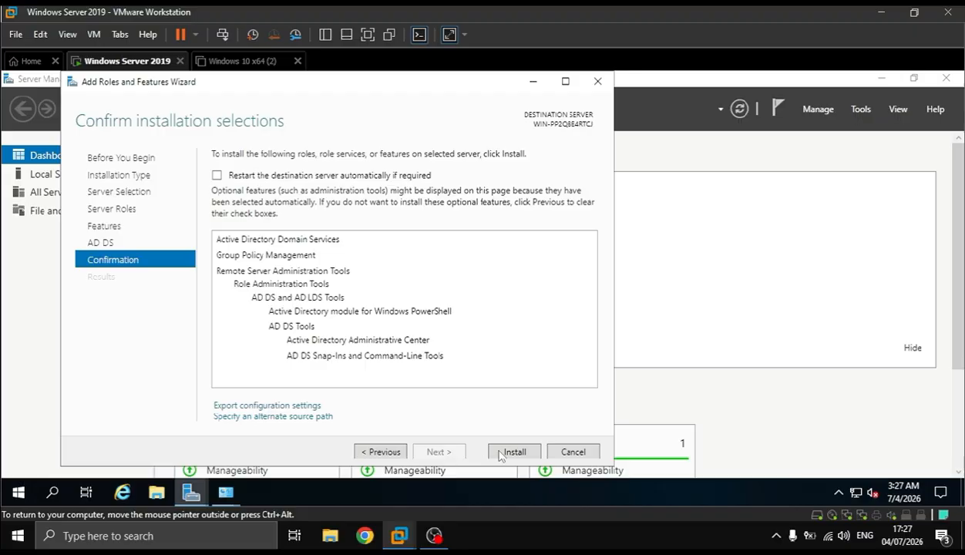
{"action": "left_click", "coordinate": [511, 453]}
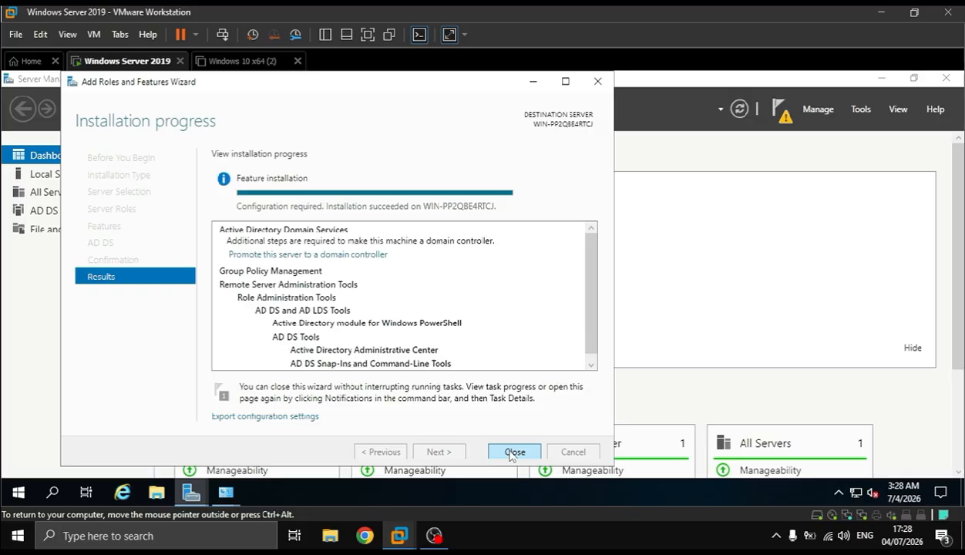
{"action": "left_click", "coordinate": [511, 454]}
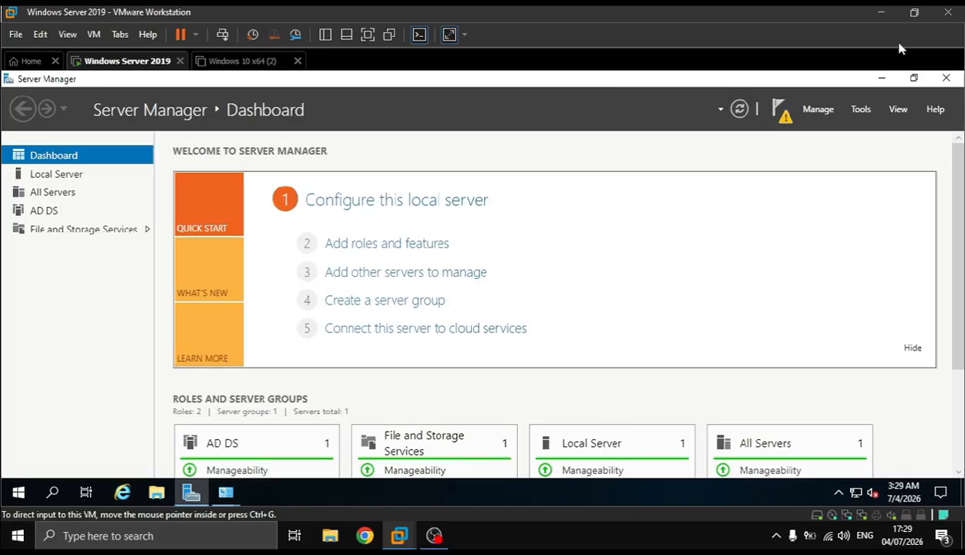
Start promoting the server to a domain controller in a new forest with root domain name jidser.com
{"action": "left_click", "coordinate": [769, 110]}
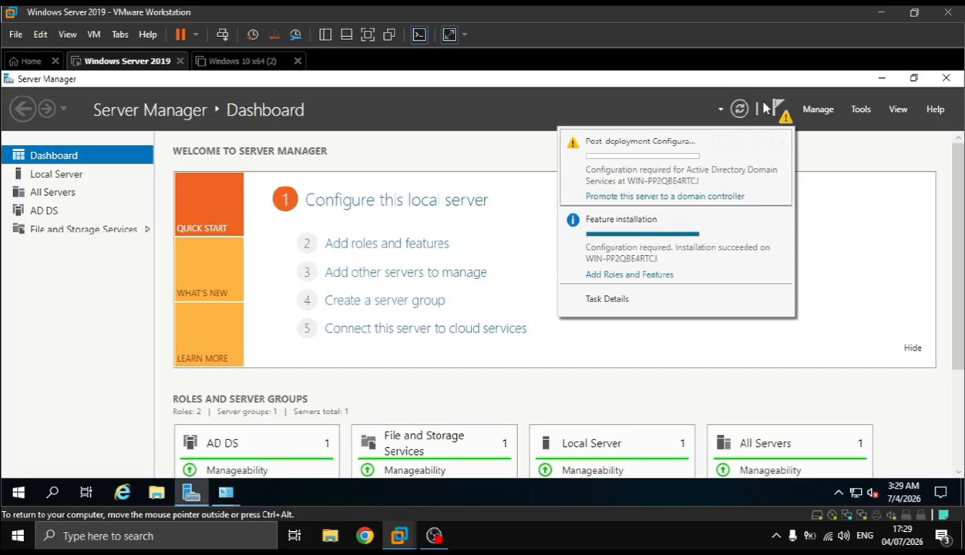
{"action": "left_click", "coordinate": [656, 199]}
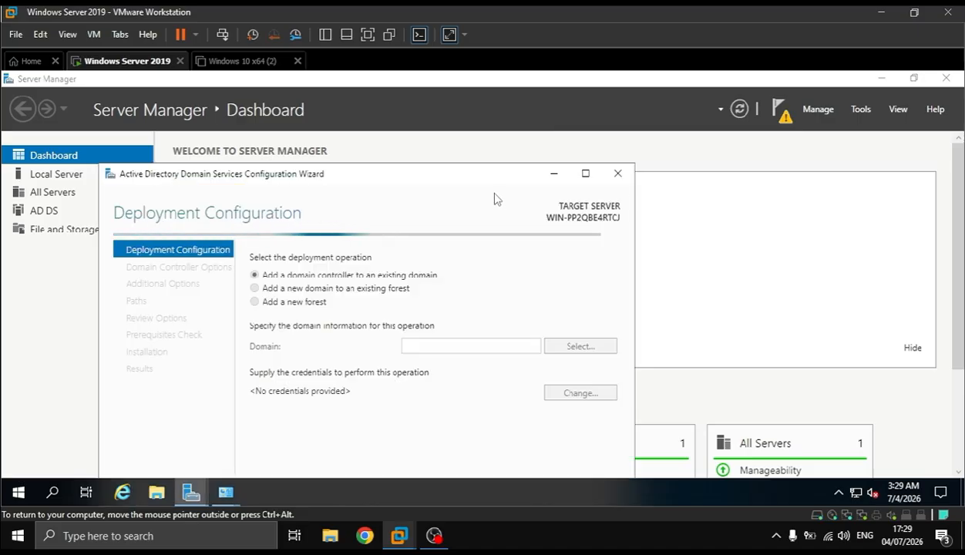
{"action": "left_click_drag", "start_coordinate": [492, 165], "coordinate": [467, 150]}
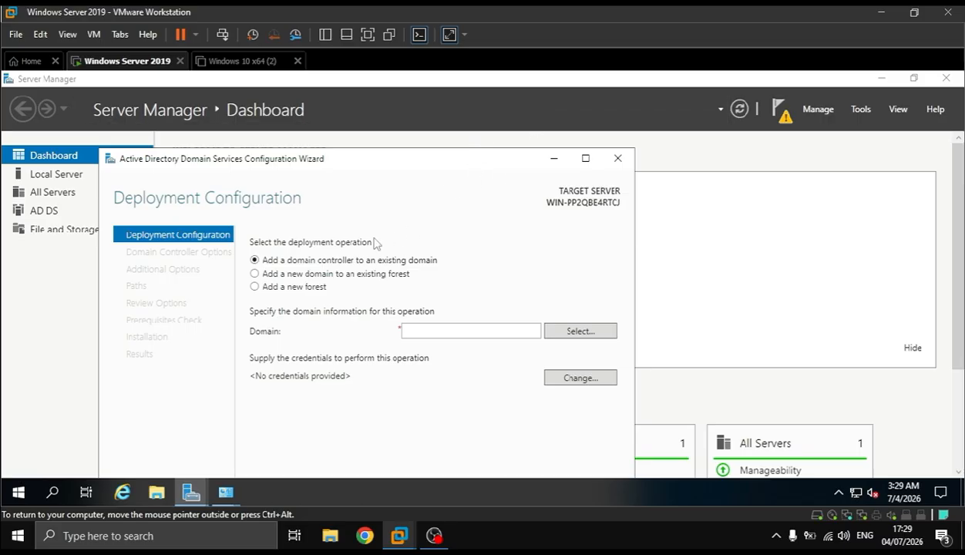
{"action": "left_click", "coordinate": [300, 285]}
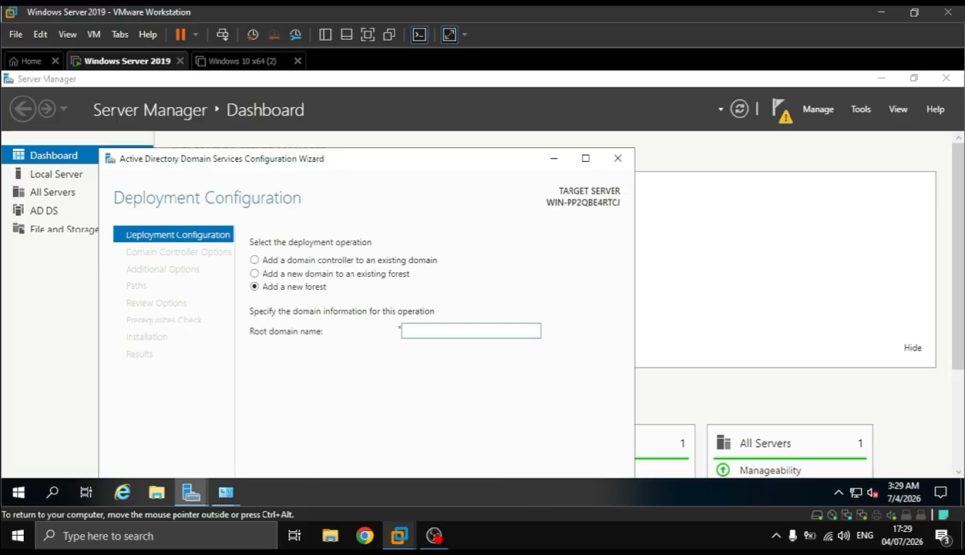
{"action": "type", "text": "jidser.com"}
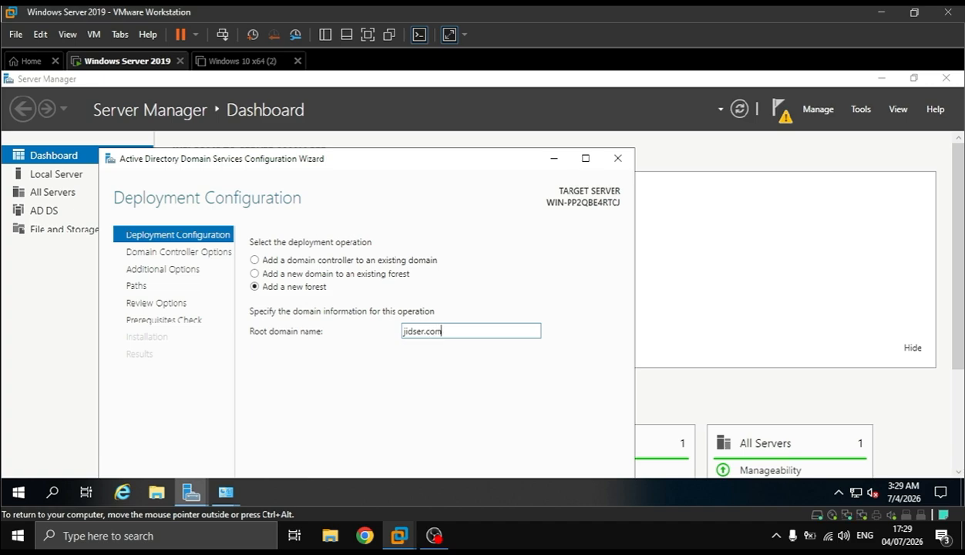
{"action": "key", "text": "Return"}
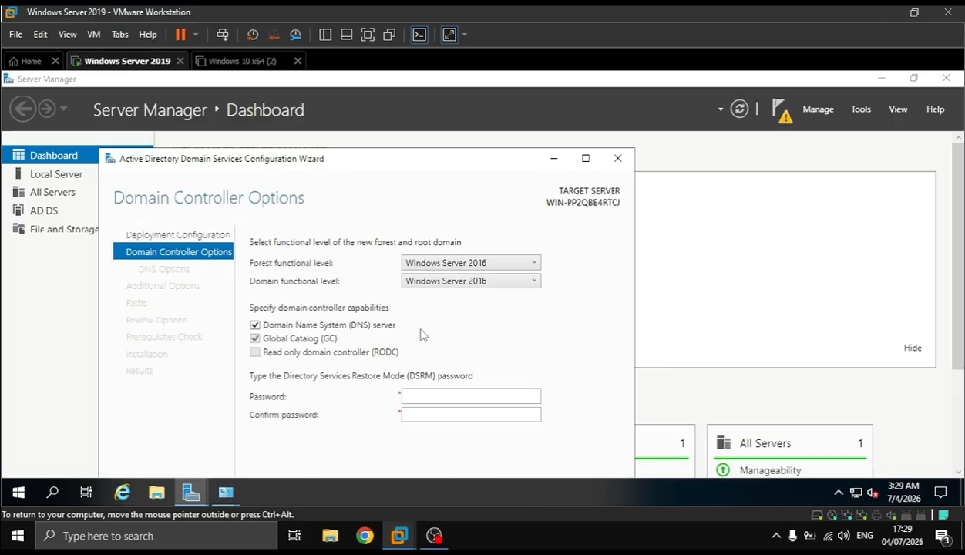
Enter and confirm the Directory Services Restore Mode password, keeping the default domain controller options, and continue
{"action": "left_click", "coordinate": [403, 396]}
{"action": "type", "text": "•••••••"}
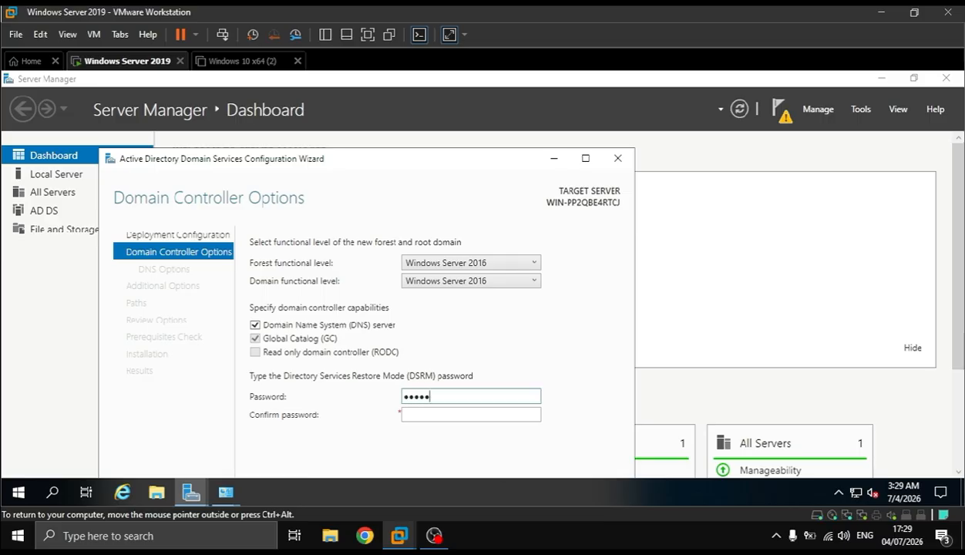
{"action": "type", "text": "•"}
{"action": "key", "text": "Tab"}
{"action": "type", "text": "••••••••"}
{"action": "key", "text": "Return"}
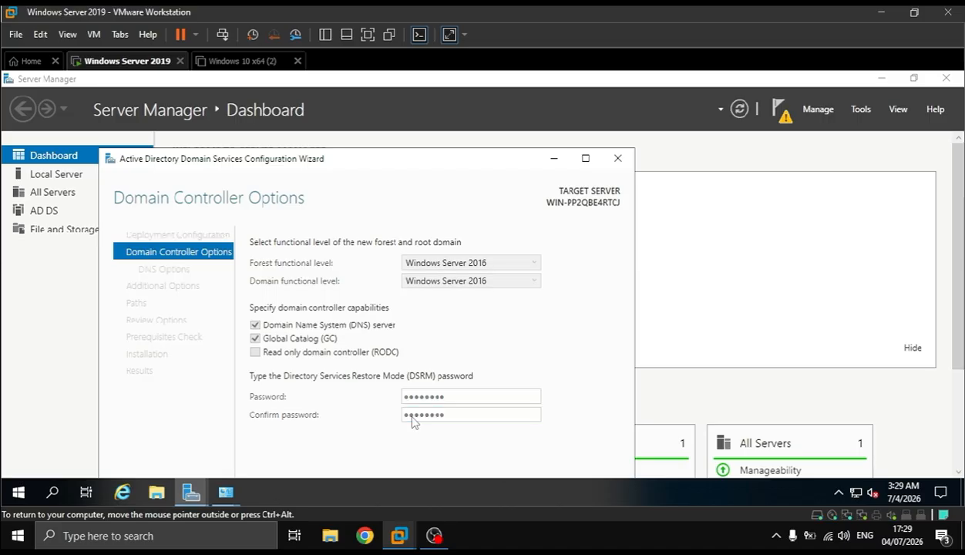
Accept the default DNS options, NetBIOS domain name and AD DS folder paths to reach the review of the selections
{"action": "key", "text": "Return"}
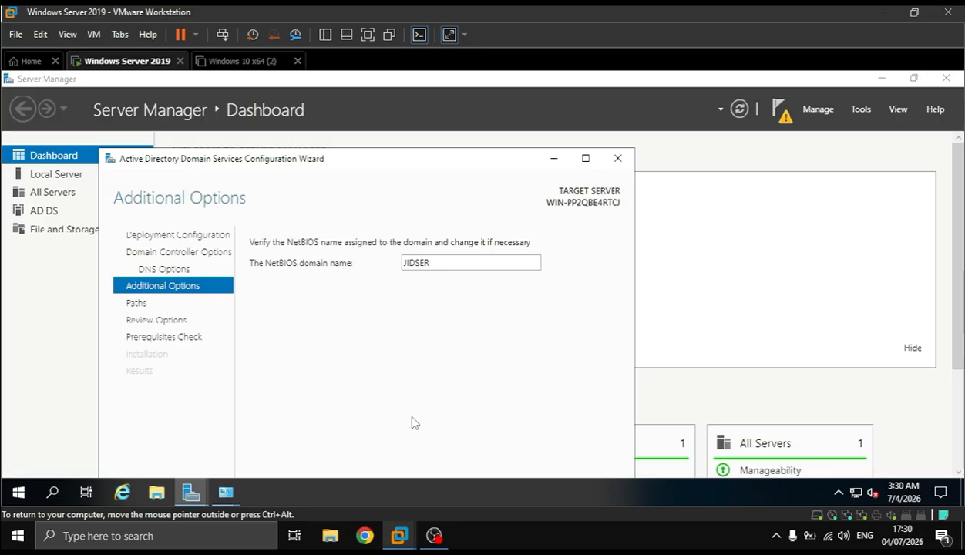
{"action": "key", "text": "Return"}
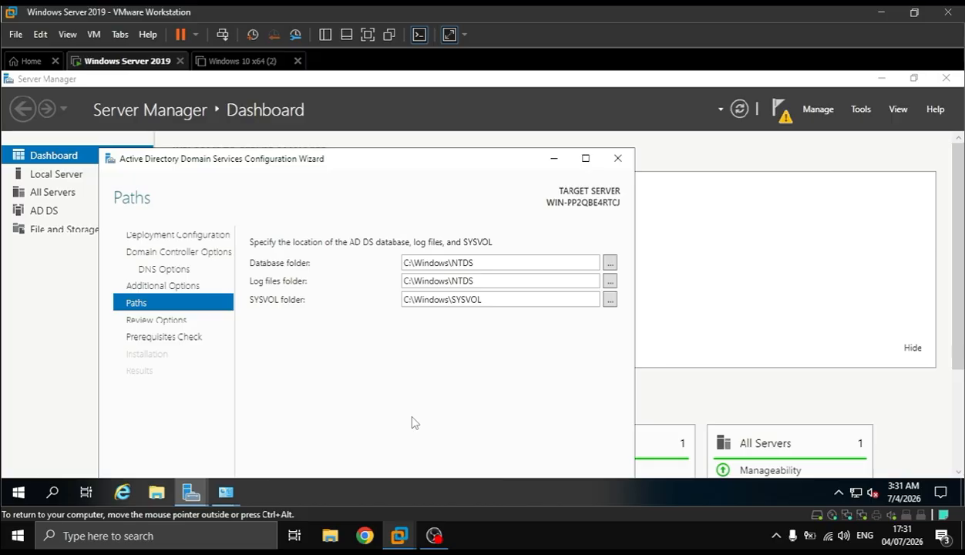
{"action": "key", "text": "Return"}
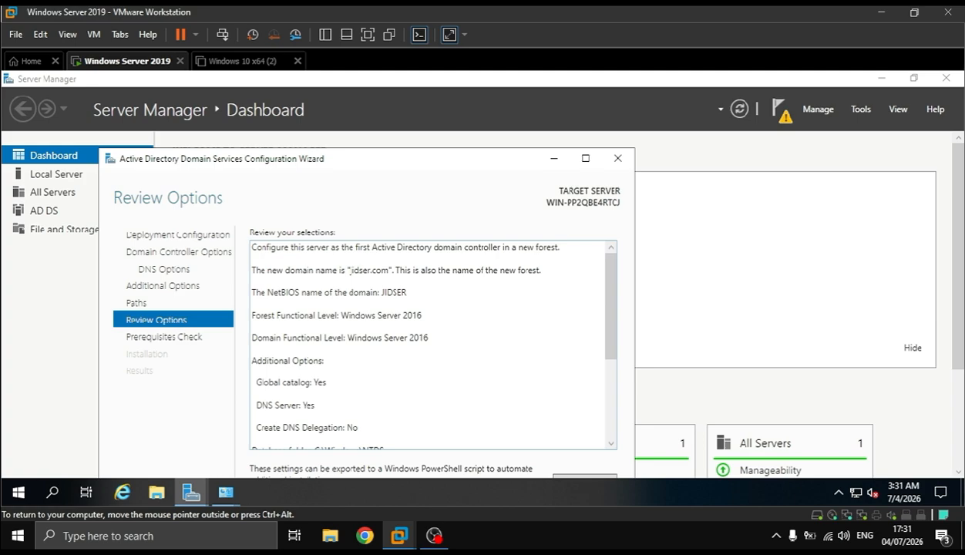
Run the prerequisites check, install the domain controller configuration and close the wizard once the promotion finishes
{"action": "key", "text": "Return"}
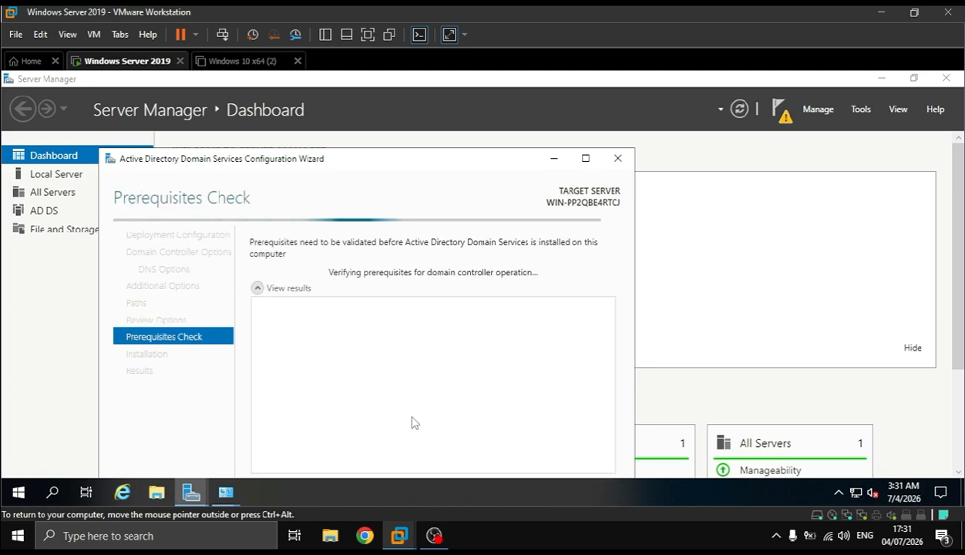
{"action": "left_click_drag", "start_coordinate": [377, 159], "coordinate": [441, 83]}
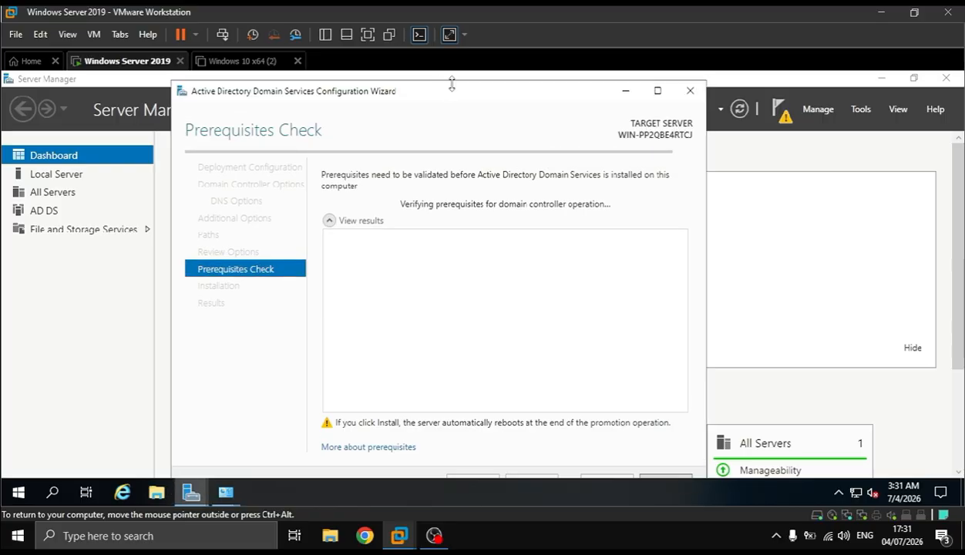
{"action": "left_click_drag", "start_coordinate": [454, 82], "coordinate": [457, 170]}
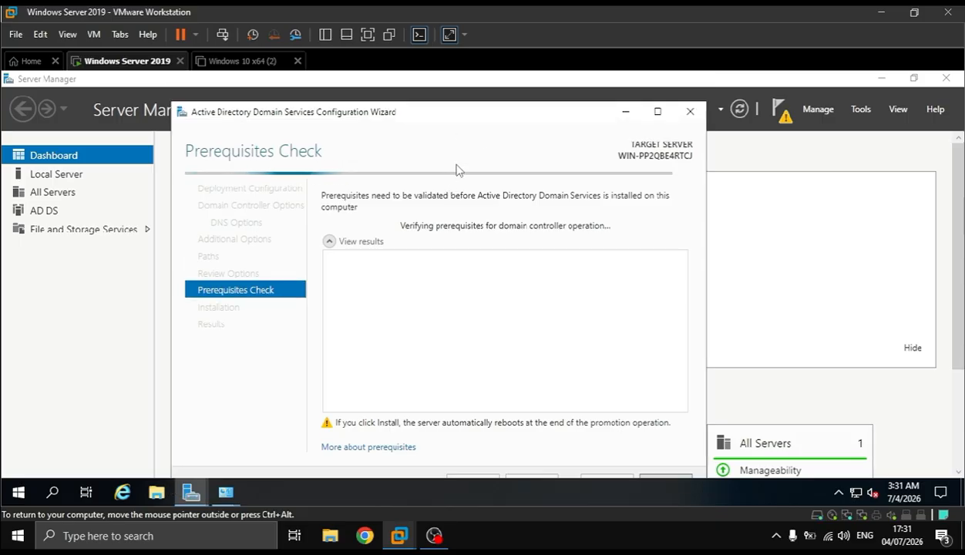
{"action": "left_click_drag", "start_coordinate": [485, 118], "coordinate": [490, 90]}
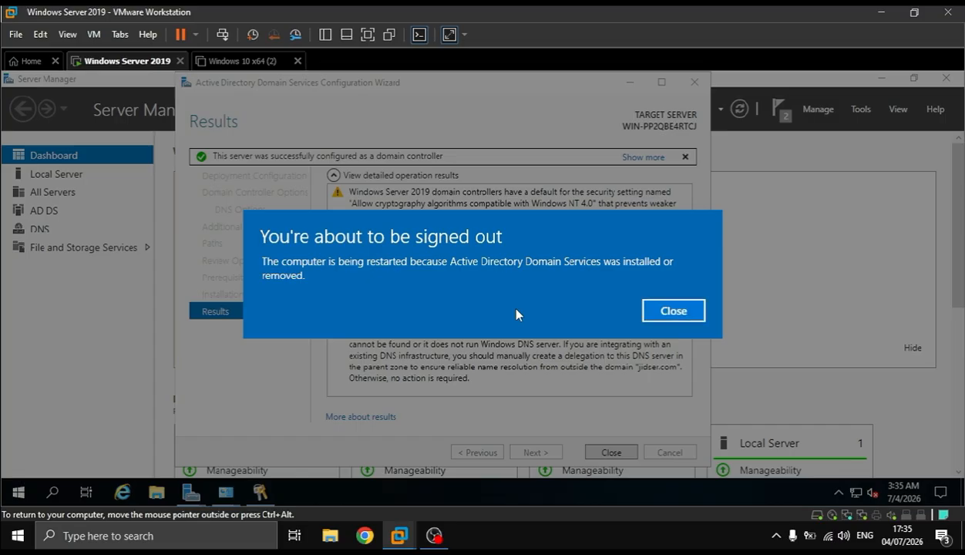
{"action": "left_click", "coordinate": [659, 304]}
{"action": "left_click", "coordinate": [611, 452]}
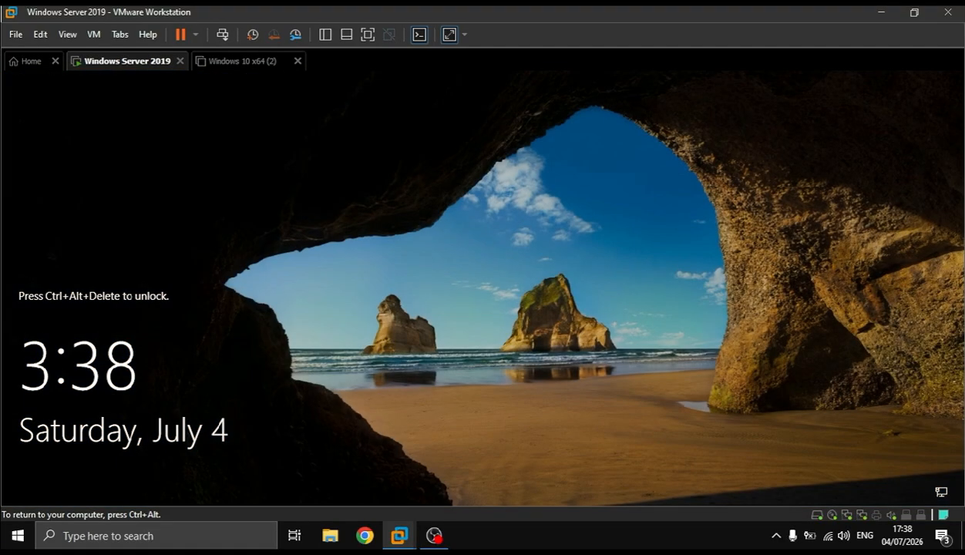
Unlock the restarted server and sign in as JIDSER\Administrator with the account password
{"action": "left_click", "coordinate": [222, 35]}
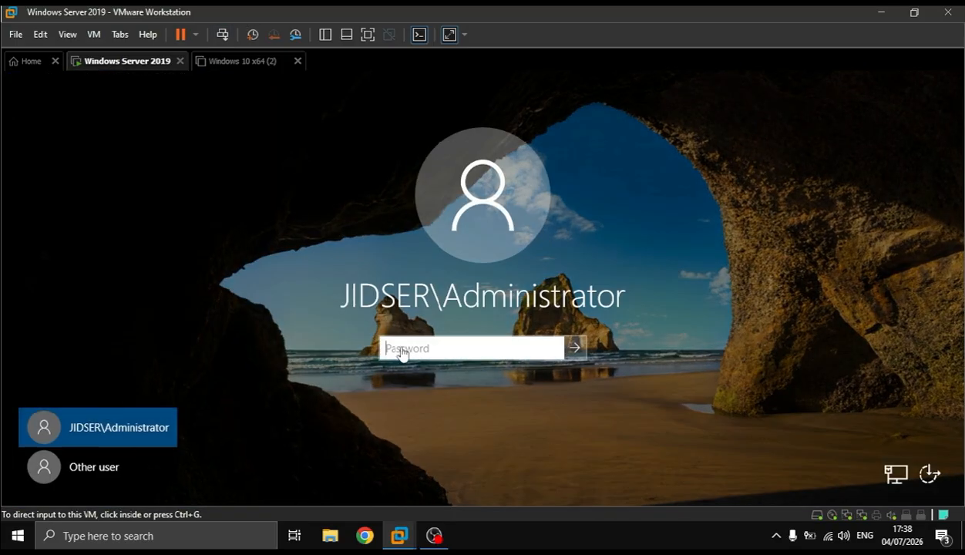
{"action": "left_click", "coordinate": [397, 350]}
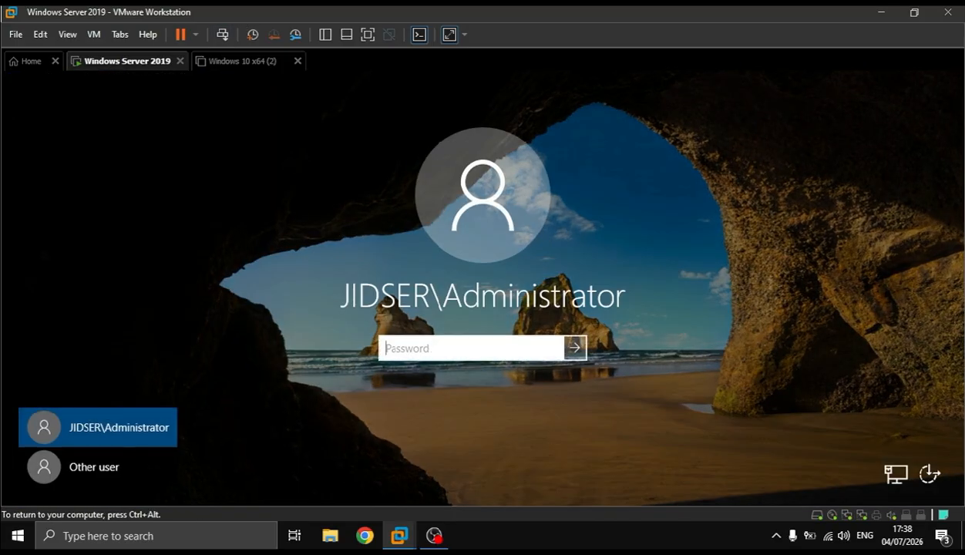
{"action": "type", "text": "••••••••"}
{"action": "key", "text": "Return"}
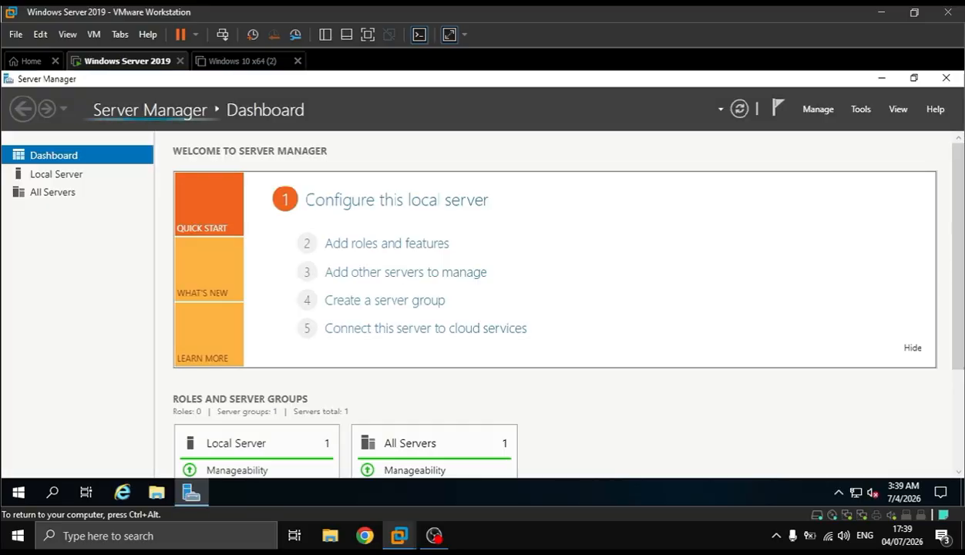
Open Active Directory Users and Computers from the Administrative Tools and expand the jidser.com domain
{"action": "left_click", "coordinate": [18, 491]}
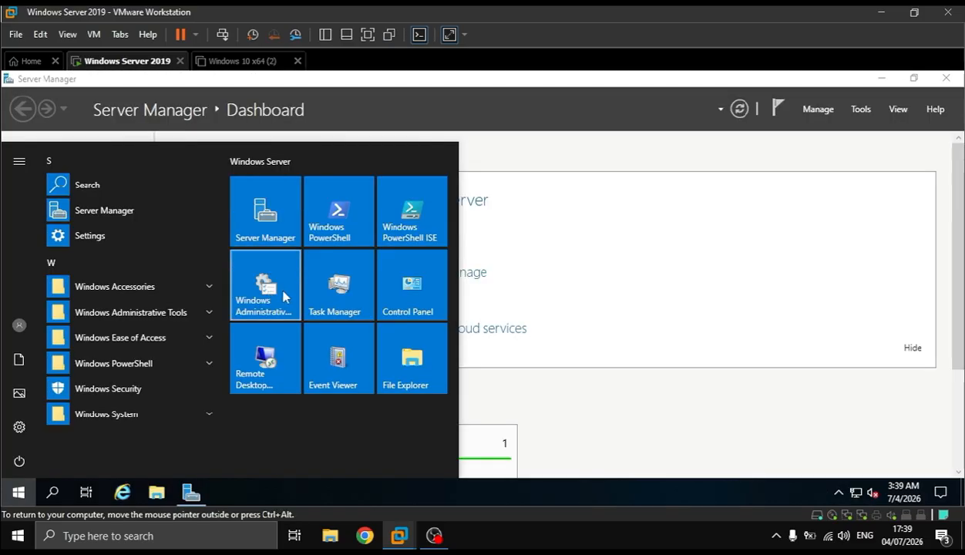
{"action": "left_click", "coordinate": [285, 297]}
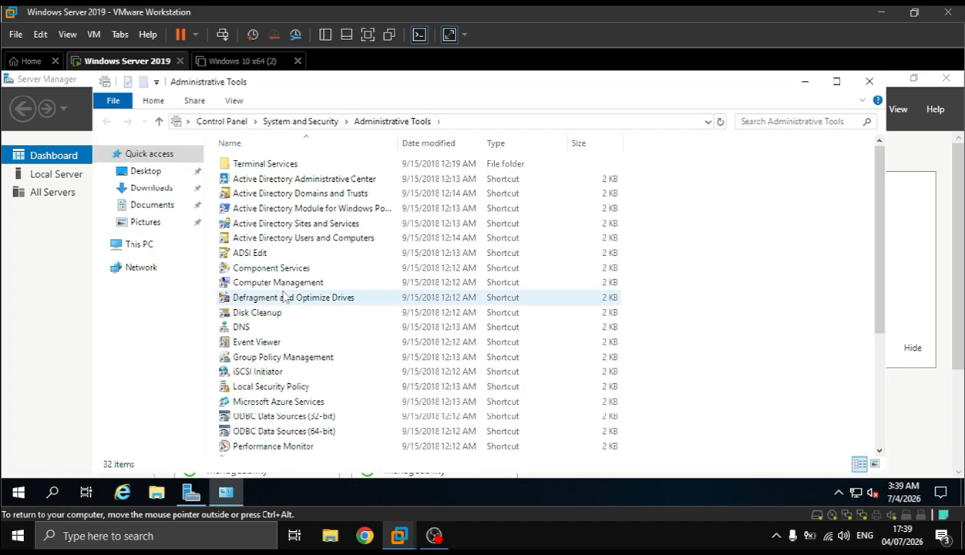
{"action": "double_click", "coordinate": [306, 242]}
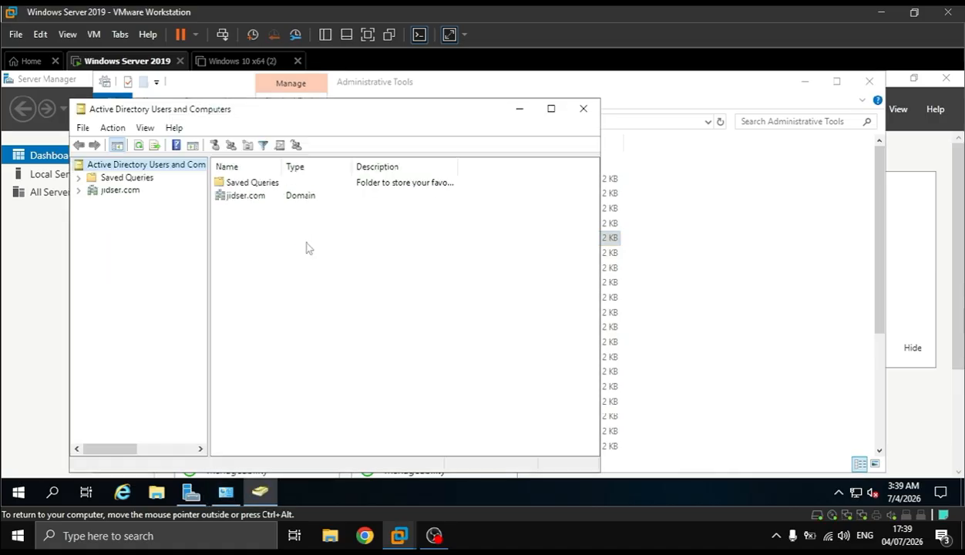
{"action": "left_click", "coordinate": [121, 191]}
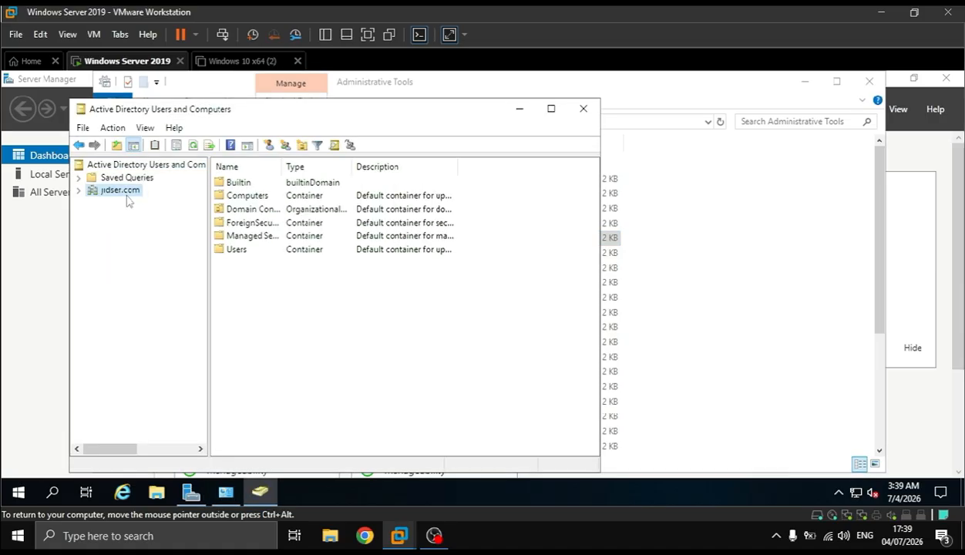
{"action": "double_click", "coordinate": [122, 190]}
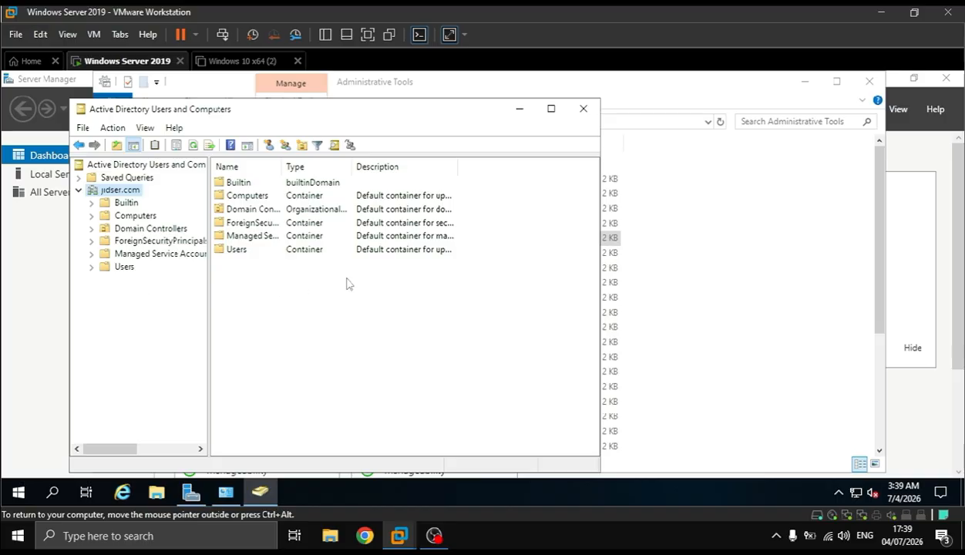
Create an organizational unit named HRD in jidser.com, keeping the protection from accidental deletion
{"action": "right_click", "coordinate": [273, 309]}
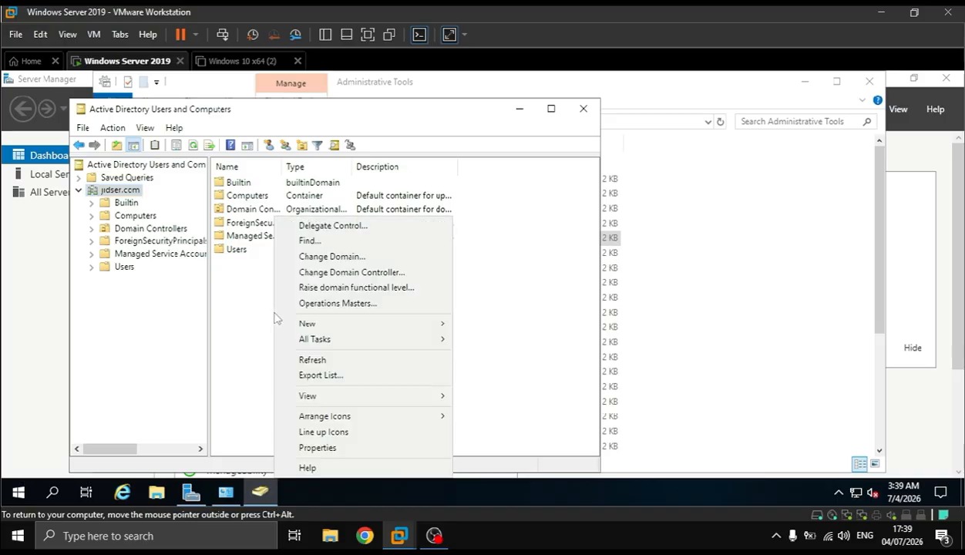
{"action": "mouse_move", "coordinate": [364, 324]}
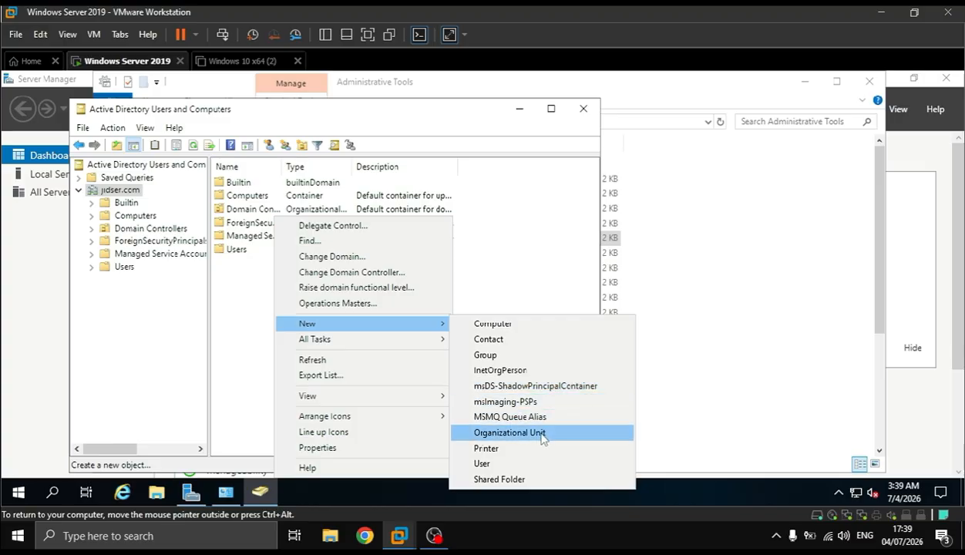
{"action": "left_click", "coordinate": [510, 432]}
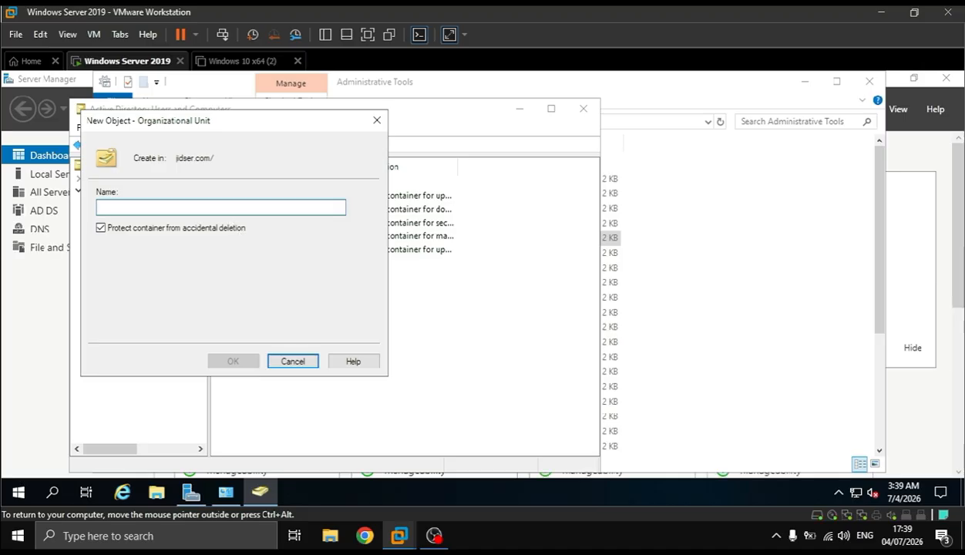
{"action": "type", "text": "HRD"}
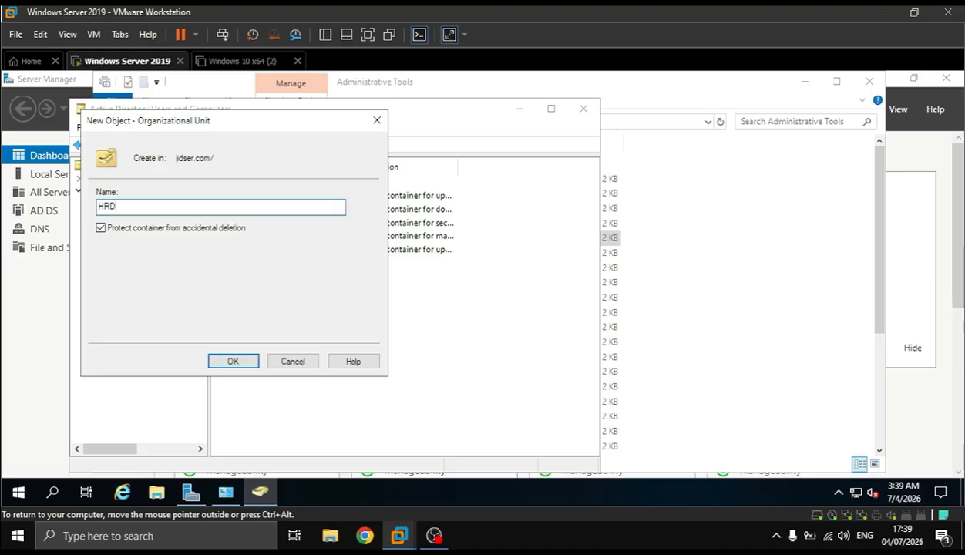
{"action": "key", "text": "Return"}
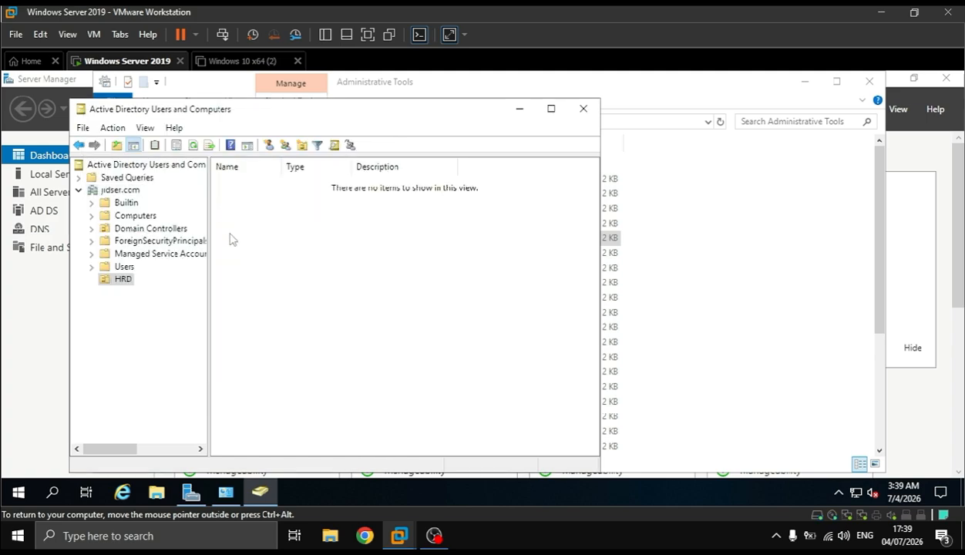
Create a global security group named HRD PUSAT in the HRD organizational unit
{"action": "right_click", "coordinate": [231, 234]}
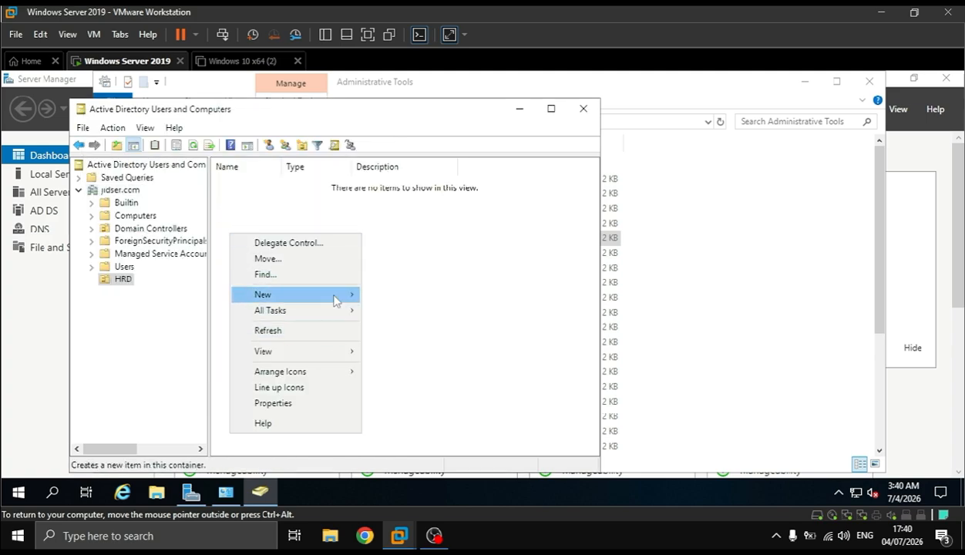
{"action": "mouse_move", "coordinate": [336, 300]}
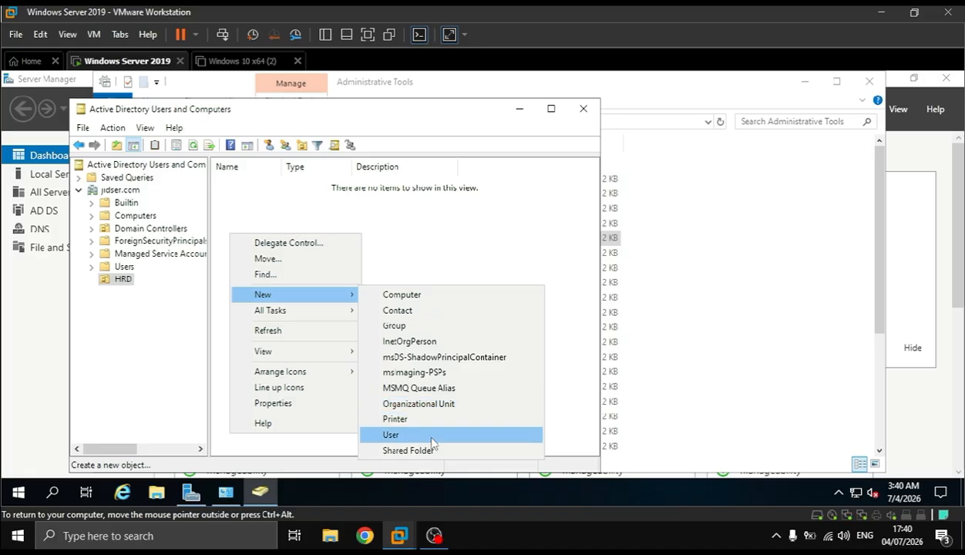
{"action": "left_click", "coordinate": [427, 332]}
{"action": "type", "text": "HRD"}
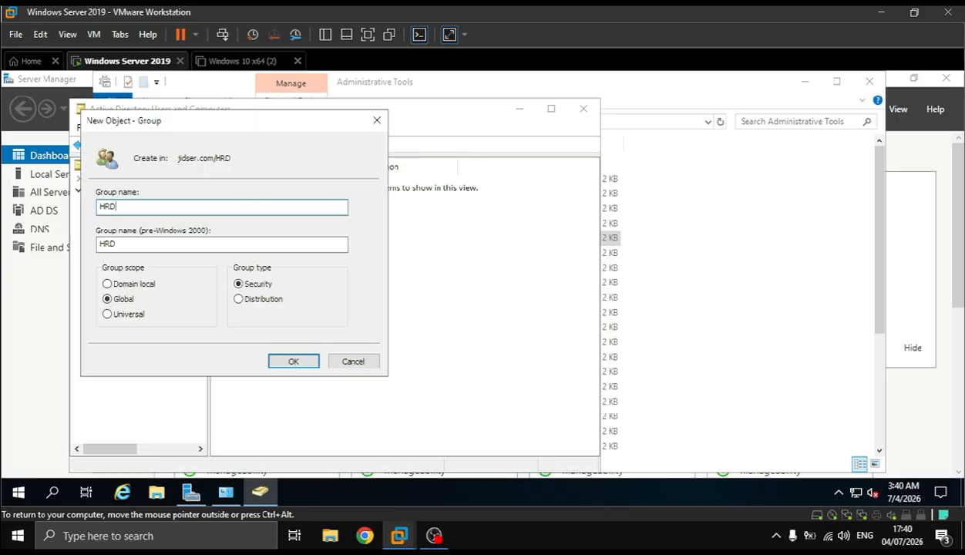
{"action": "type", "text": " PUSAT"}
{"action": "key", "text": "Return"}
Create a second group named HRD CABANG in the HRD organizational unit
{"action": "right_click", "coordinate": [297, 259]}
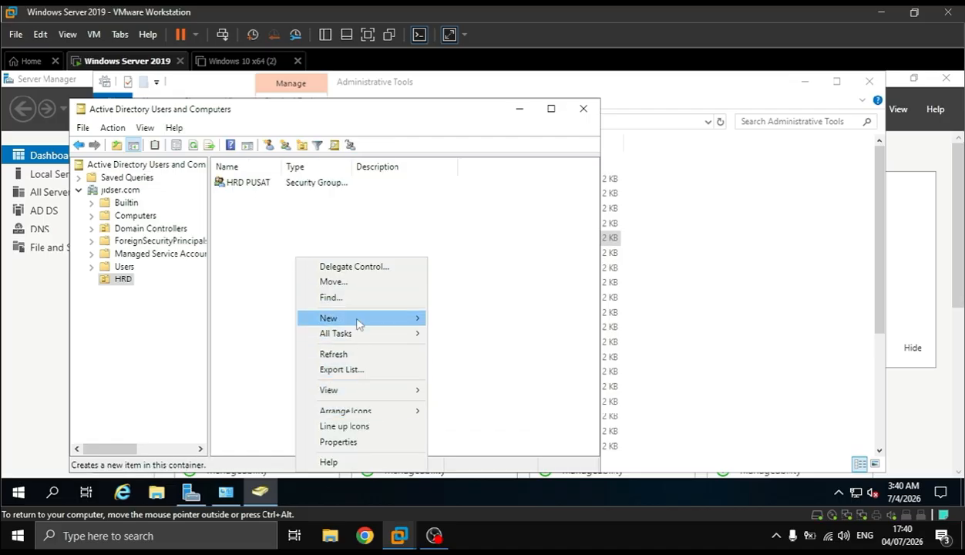
{"action": "mouse_move", "coordinate": [359, 324]}
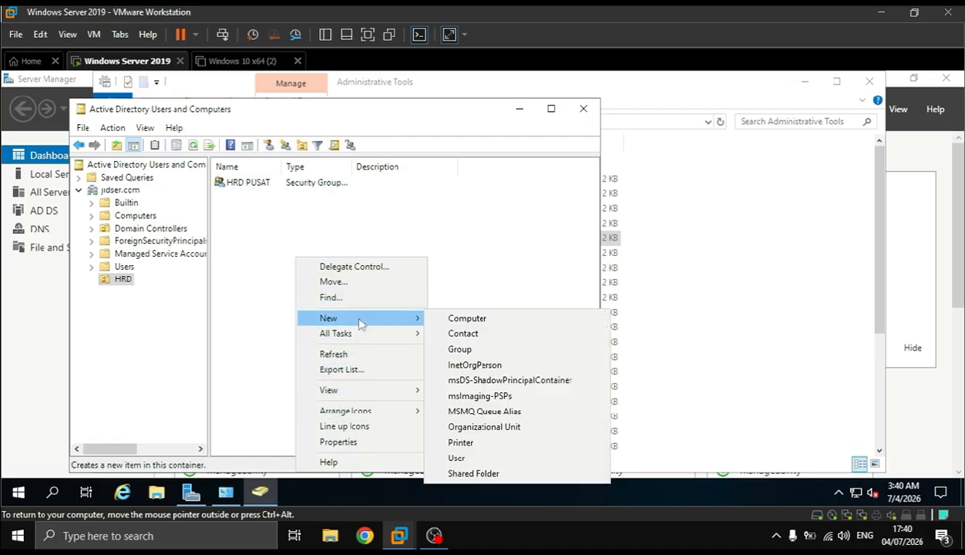
{"action": "left_click", "coordinate": [509, 353]}
{"action": "type", "text": "HRD CABANG"}
{"action": "key", "text": "Return"}
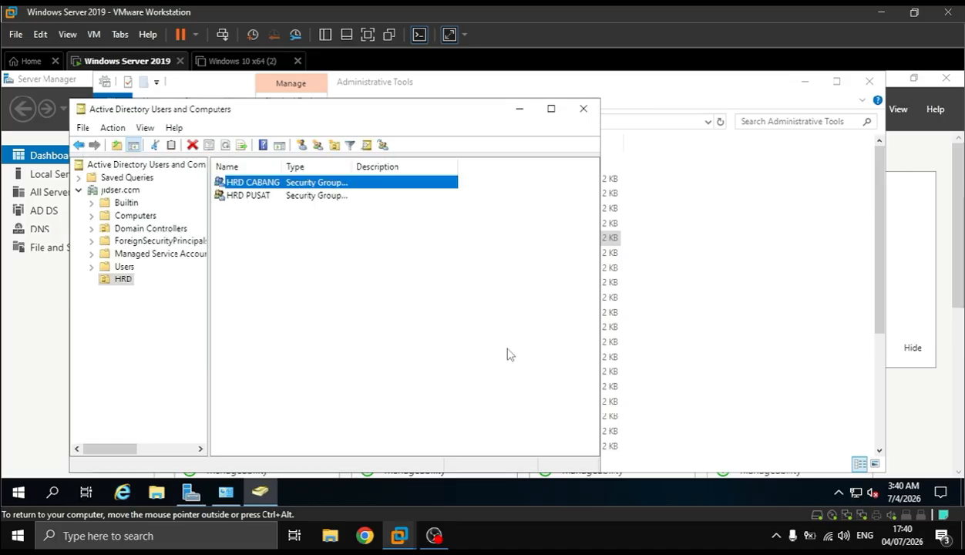
{"action": "right_click", "coordinate": [286, 283]}
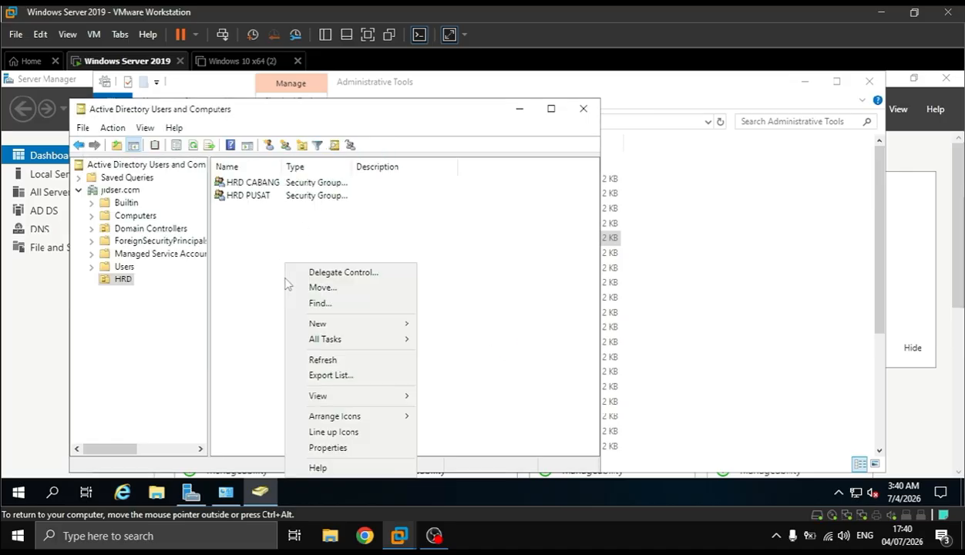
{"action": "mouse_move", "coordinate": [375, 325]}
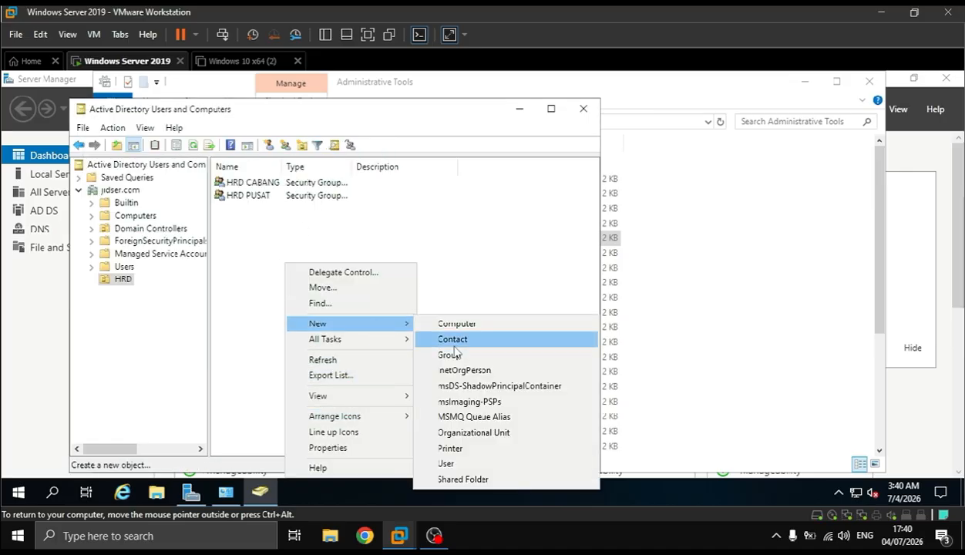
{"action": "left_click", "coordinate": [485, 464]}
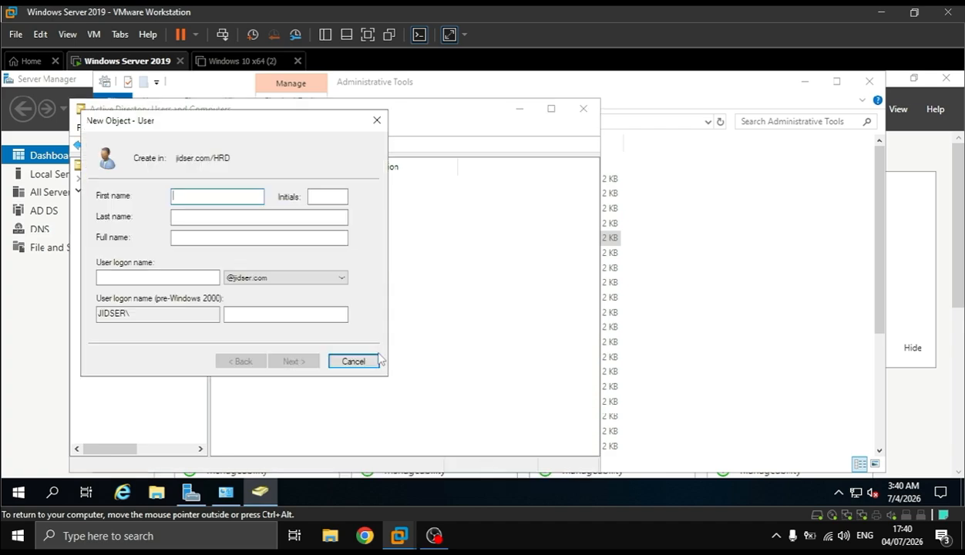
{"action": "type", "text": "Jiddan"}
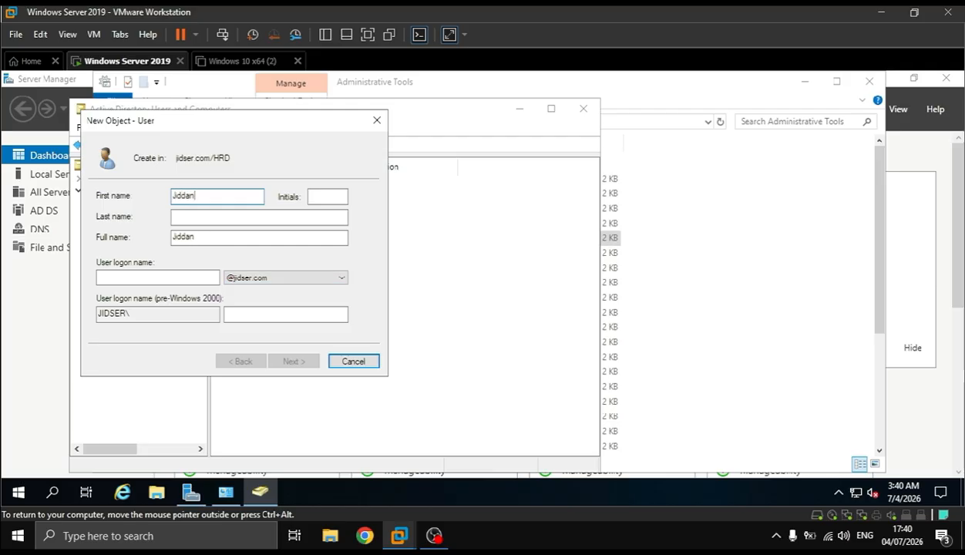
{"action": "left_click", "coordinate": [158, 277]}
{"action": "type", "text": "Jid"}
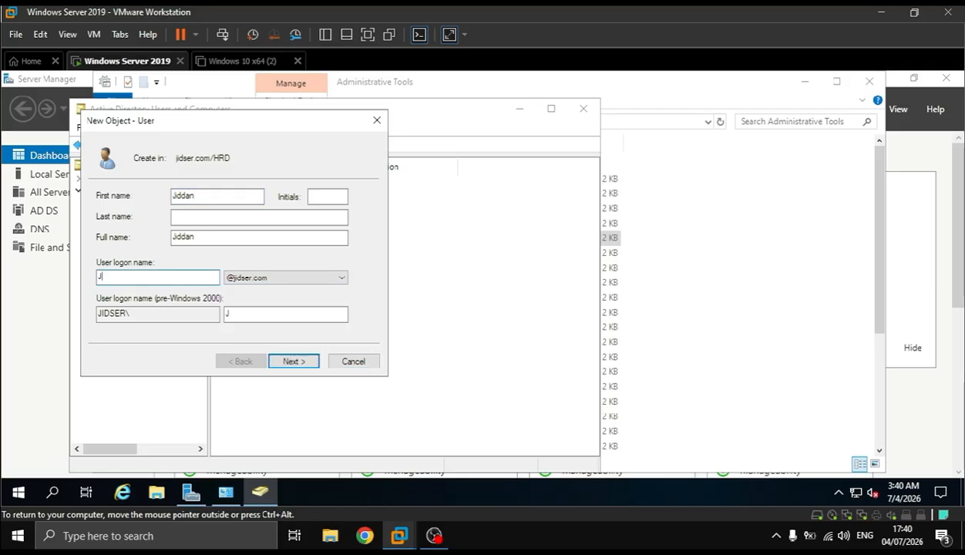
{"action": "key", "text": "BackSpace"}
{"action": "type", "text": "jiddan"}
{"action": "key", "text": "Return"}
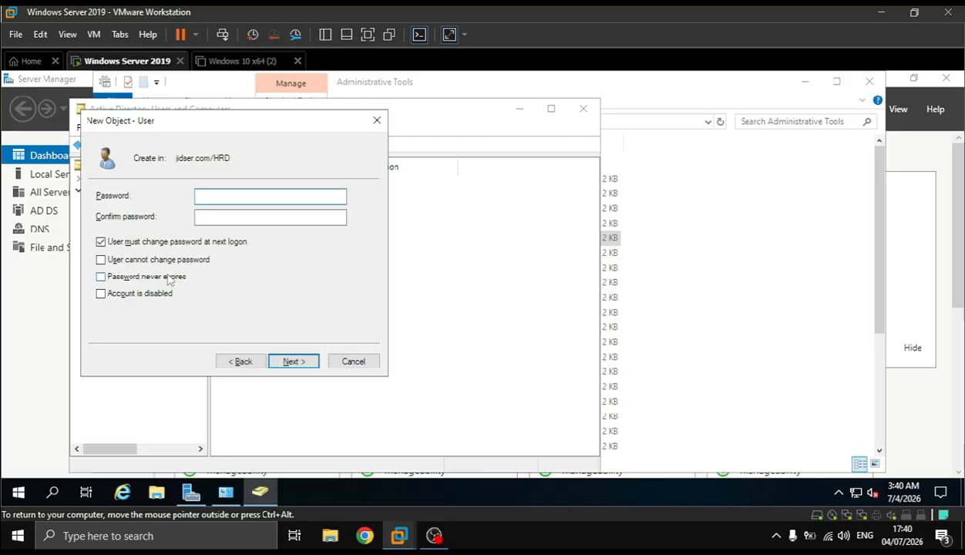
Set the new user's password to never expire without a forced change at logon, enter and confirm the password, and finish creating the account
{"action": "left_click", "coordinate": [160, 279]}
{"action": "key", "text": "Return"}
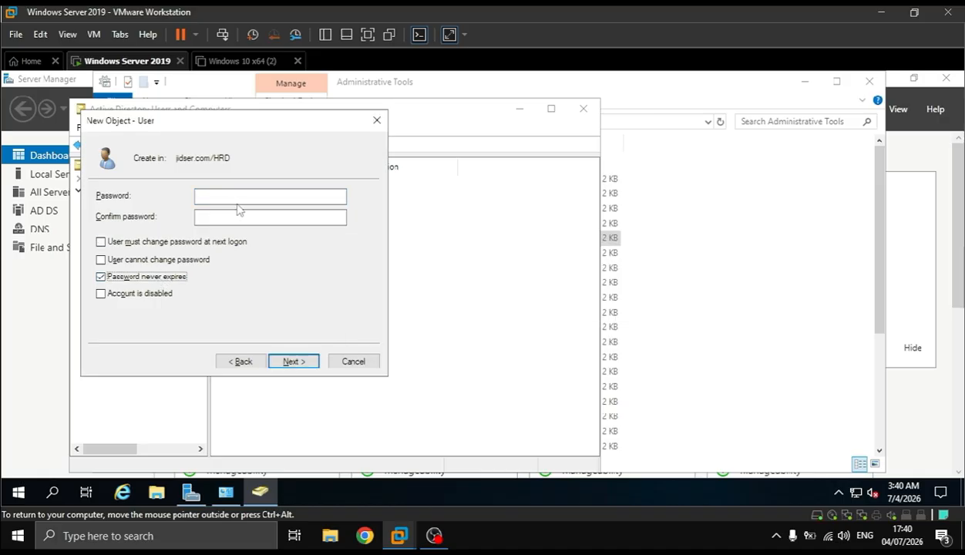
{"action": "left_click", "coordinate": [270, 196]}
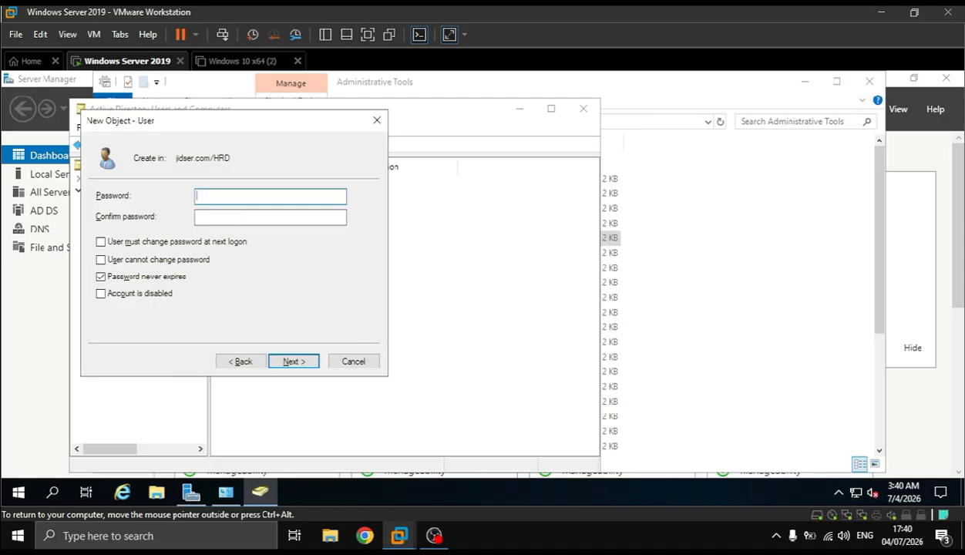
{"action": "key", "text": "BackSpace"}
{"action": "key", "text": "BackSpace"}
{"action": "key", "text": "BackSpace"}
{"action": "key", "text": "BackSpace"}
{"action": "key", "text": "BackSpace"}
{"action": "key", "text": "Tab"}
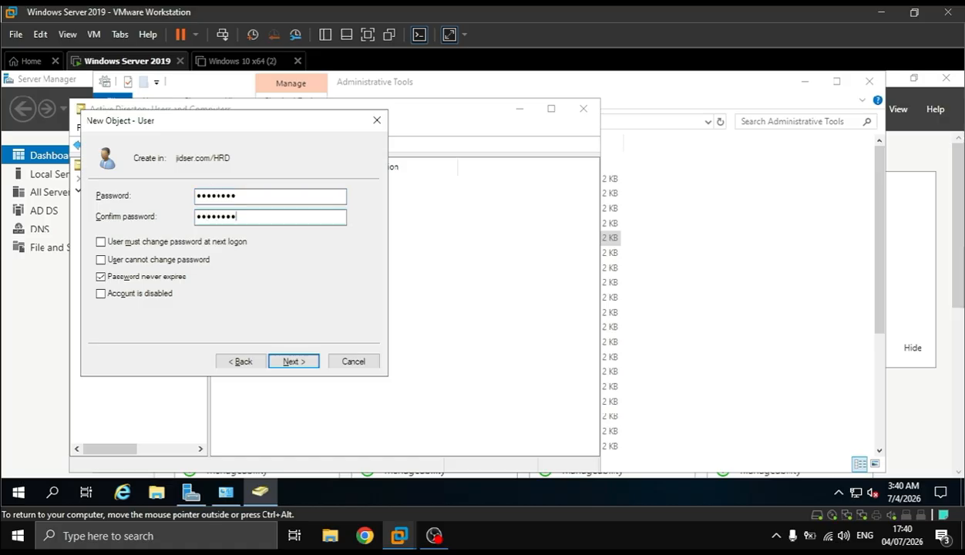
{"action": "key", "text": "Return"}
{"action": "key", "text": "Return"}
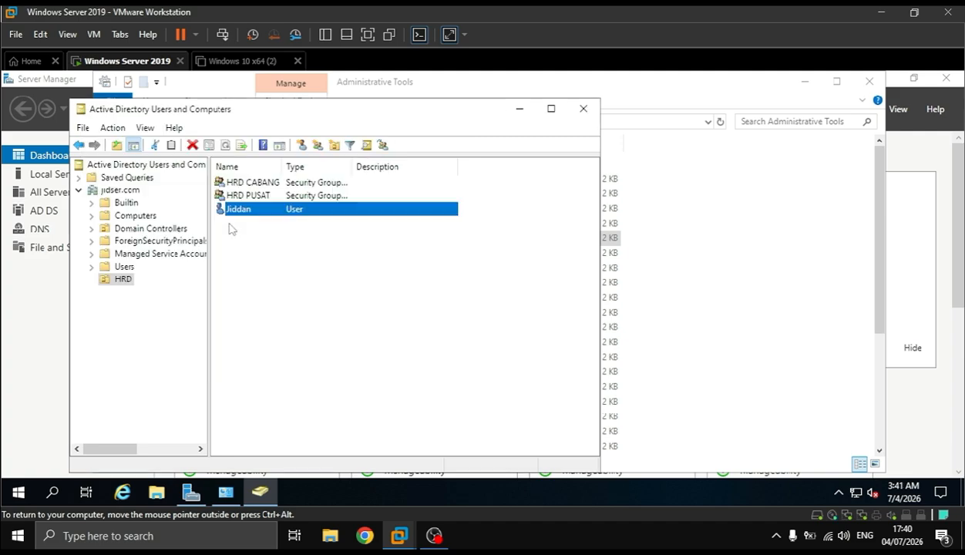
{"action": "right_click", "coordinate": [279, 249]}
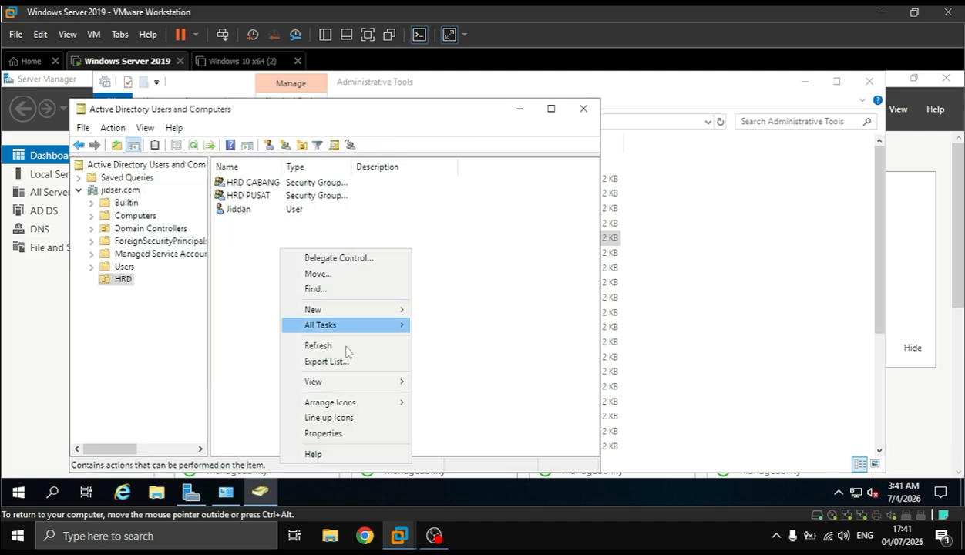
{"action": "mouse_move", "coordinate": [357, 310]}
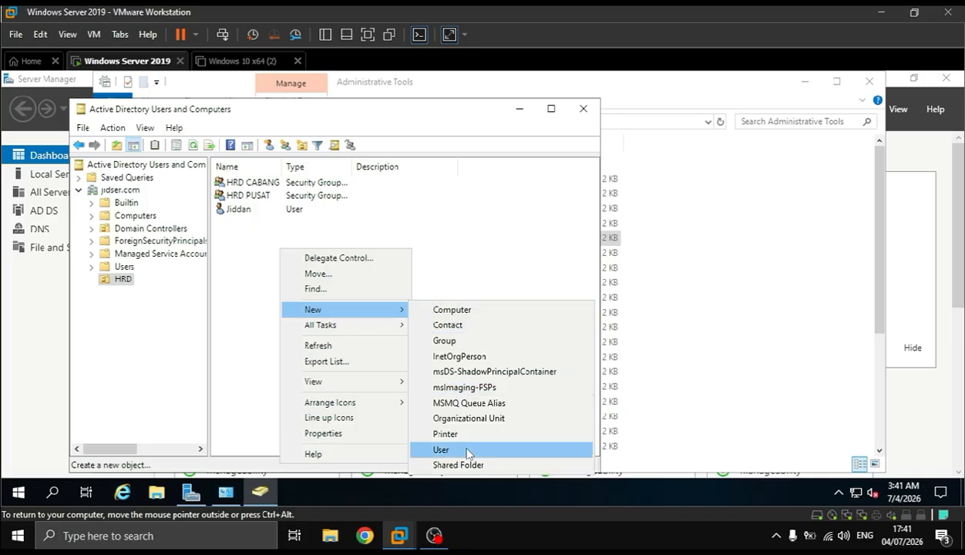
{"action": "left_click", "coordinate": [441, 450]}
{"action": "type", "text": "Kina"}
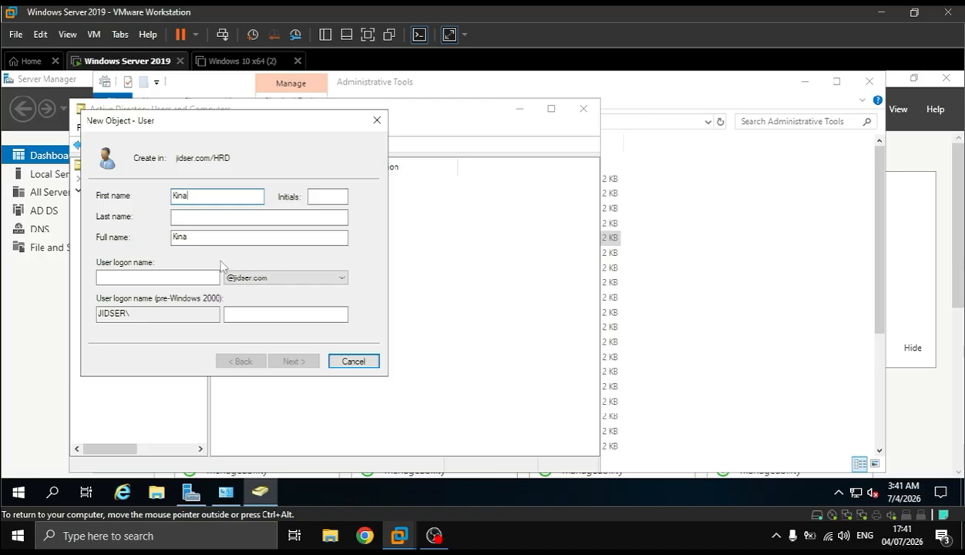
{"action": "left_click", "coordinate": [185, 276]}
{"action": "left_click", "coordinate": [185, 277]}
{"action": "type", "text": "kina"}
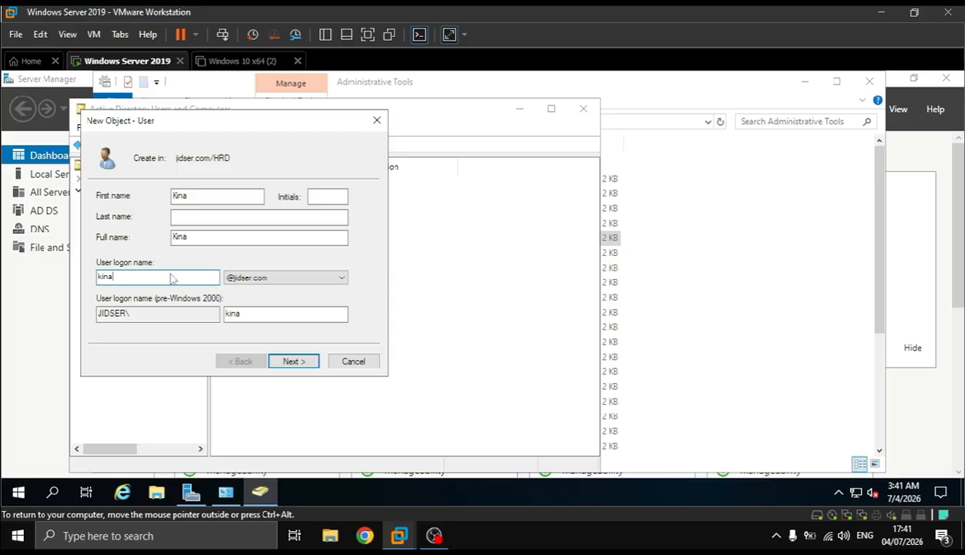
{"action": "key", "text": "Return"}
Enter and confirm the second user's password, set it to never expire without a forced change at logon, and finish creating the account
{"action": "type", "text": "••"}
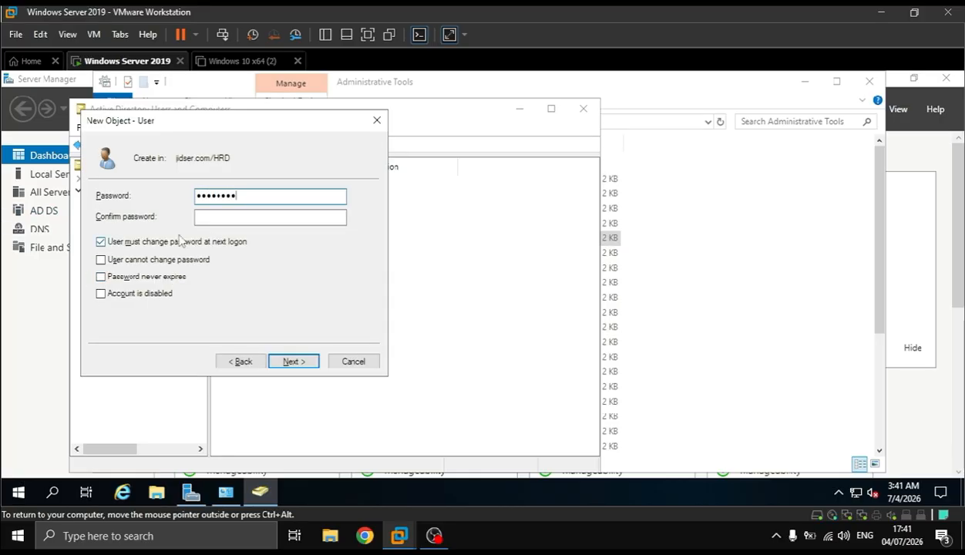
{"action": "left_click", "coordinate": [224, 217]}
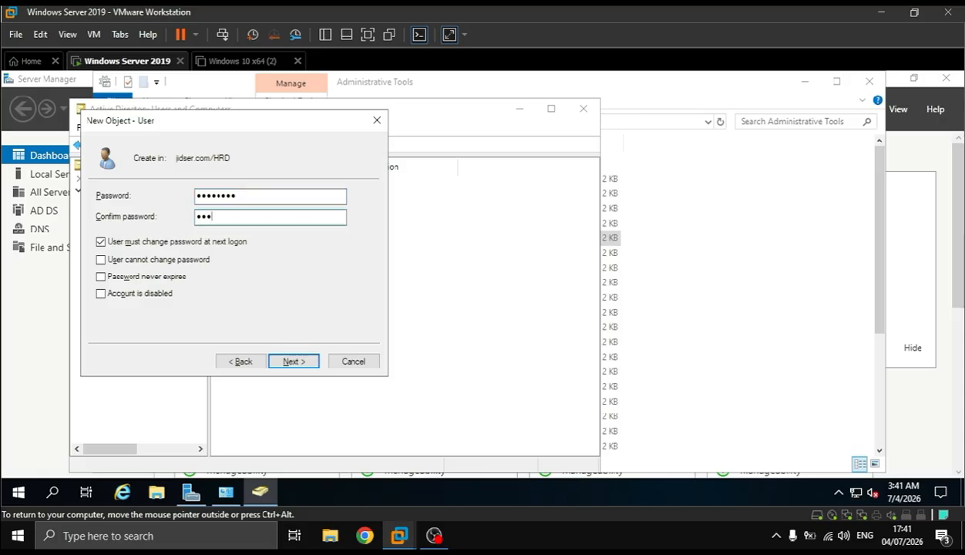
{"action": "left_click", "coordinate": [123, 276]}
{"action": "key", "text": "Return"}
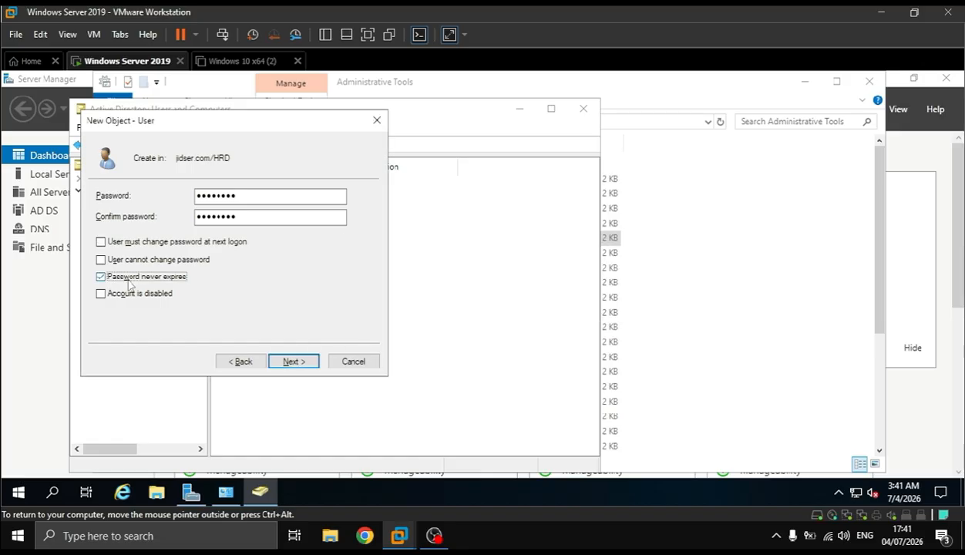
{"action": "left_click", "coordinate": [308, 359]}
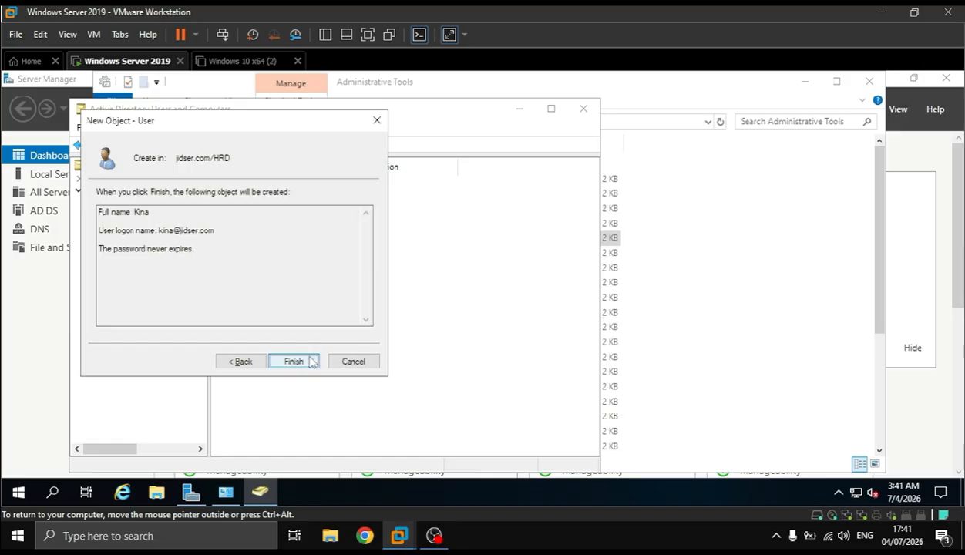
{"action": "left_click", "coordinate": [294, 361]}
{"action": "left_click", "coordinate": [289, 312]}
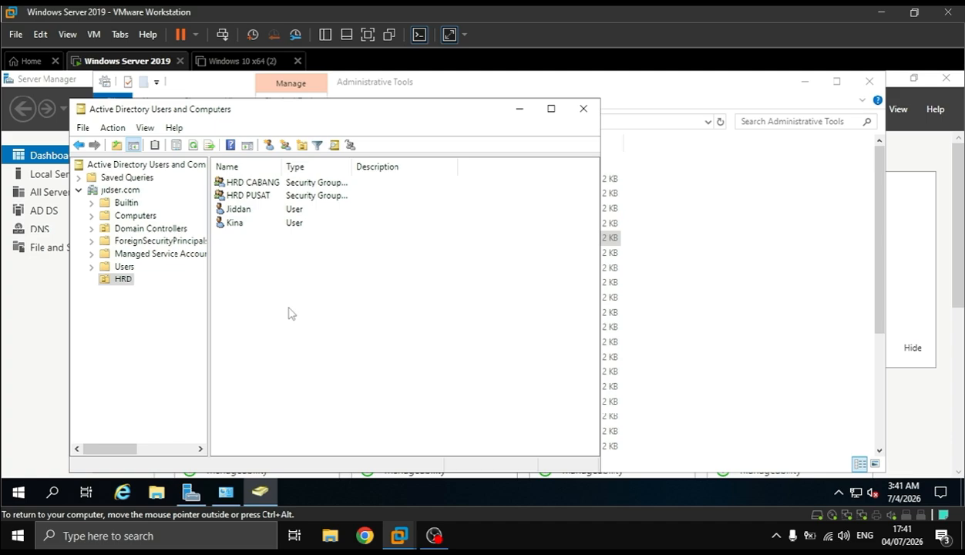
{"action": "left_click", "coordinate": [243, 215]}
{"action": "double_click", "coordinate": [242, 215]}
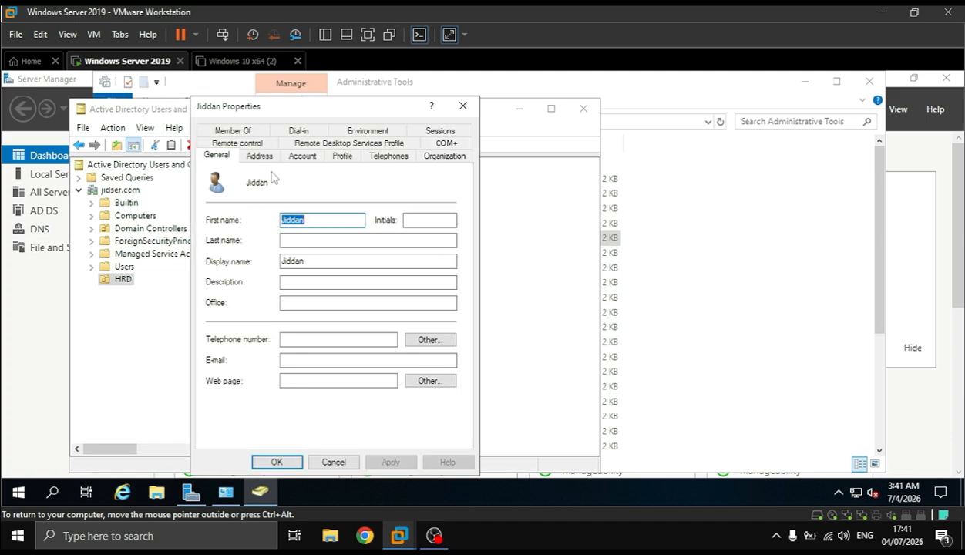
{"action": "left_click", "coordinate": [462, 106]}
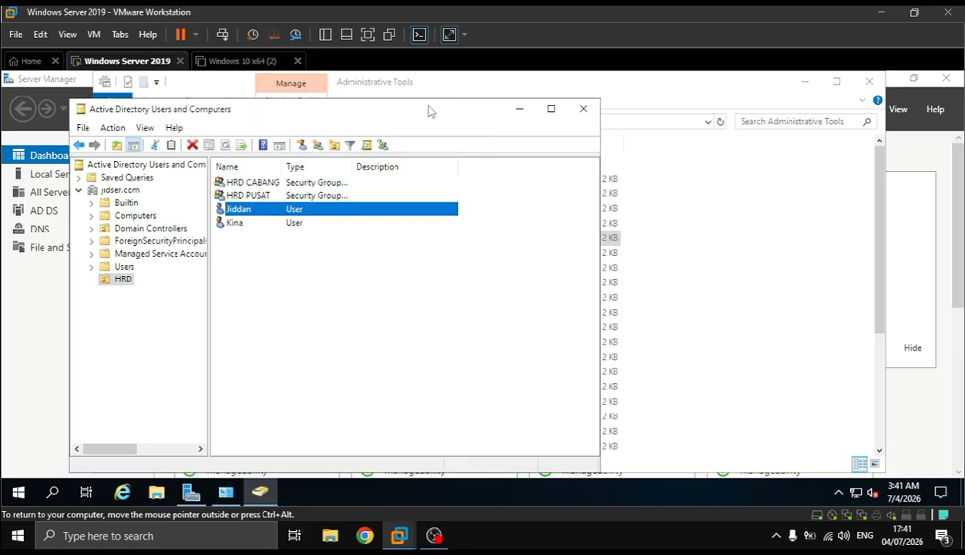
Add the first user created in the HRD organizational unit as a member of the HRD CABANG group and apply the change
{"action": "double_click", "coordinate": [239, 182]}
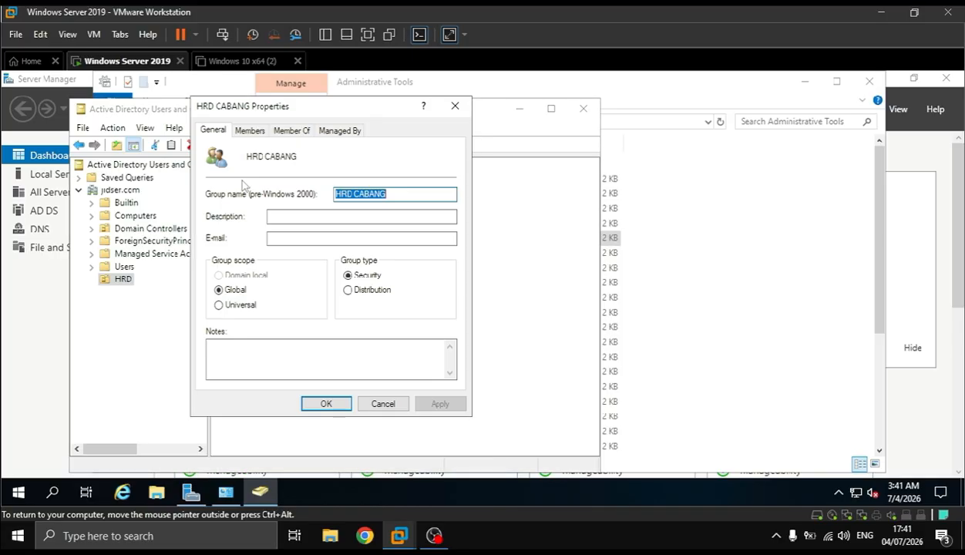
{"action": "left_click", "coordinate": [252, 132]}
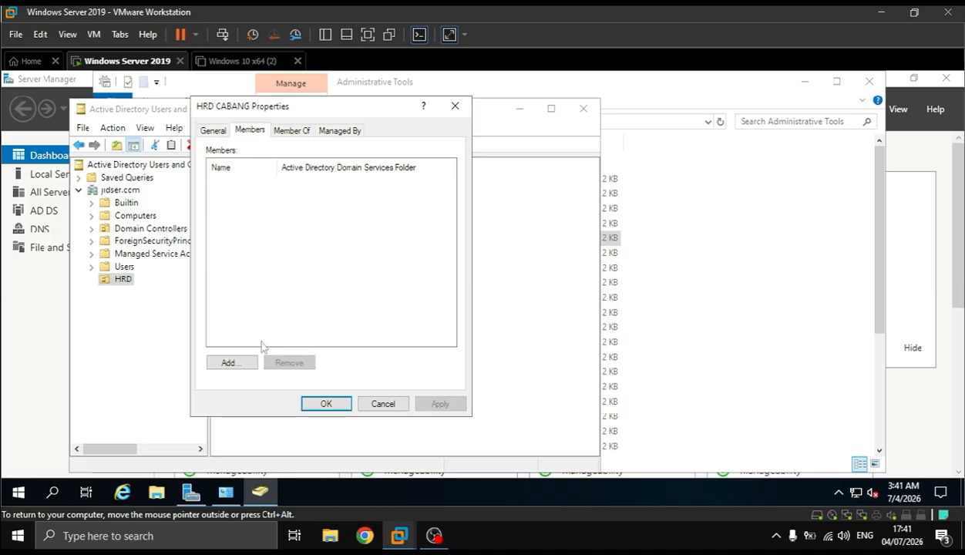
{"action": "left_click", "coordinate": [232, 364]}
{"action": "type", "text": "jiddan"}
{"action": "key", "text": "Return"}
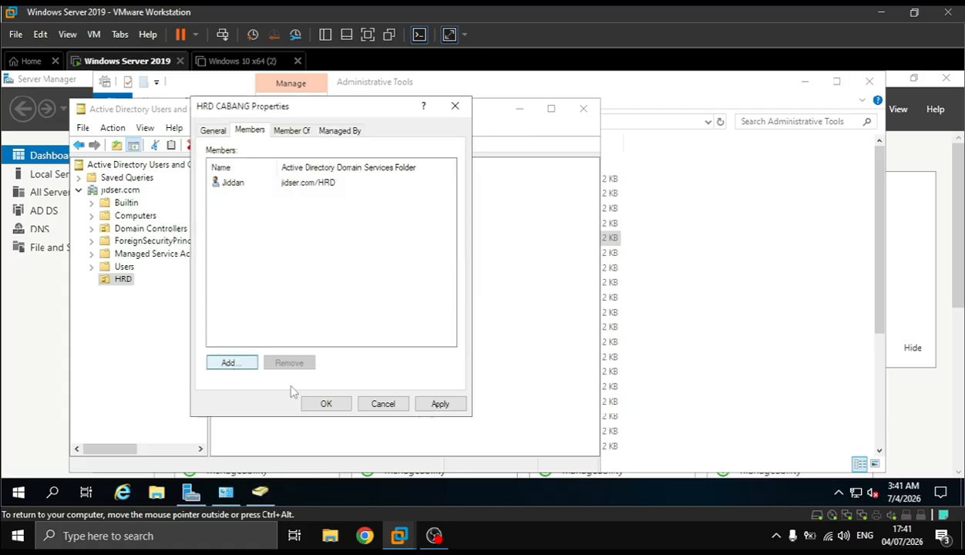
{"action": "left_click", "coordinate": [457, 407]}
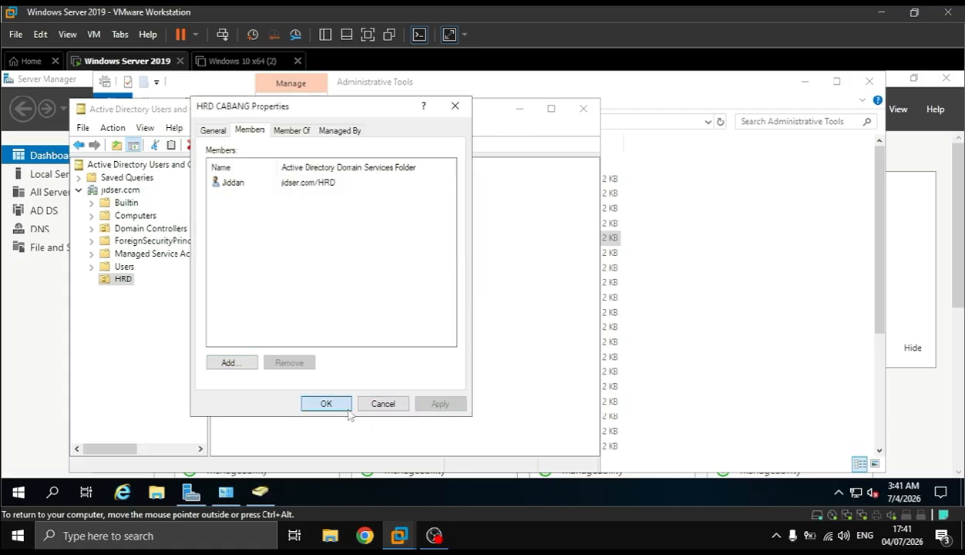
{"action": "left_click", "coordinate": [347, 410]}
Add the second HRD user as a member of the HRD PUSAT group and apply the change
{"action": "double_click", "coordinate": [259, 197]}
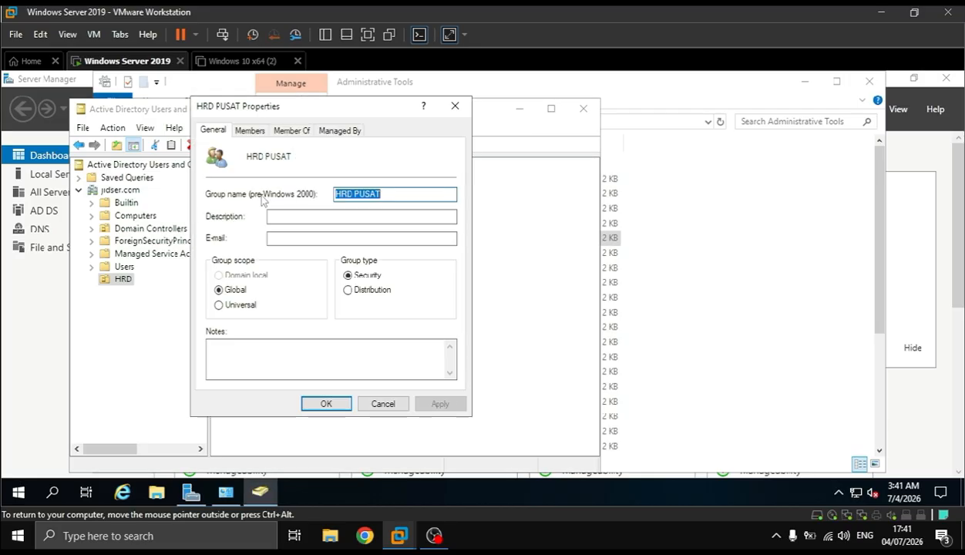
{"action": "left_click", "coordinate": [250, 130]}
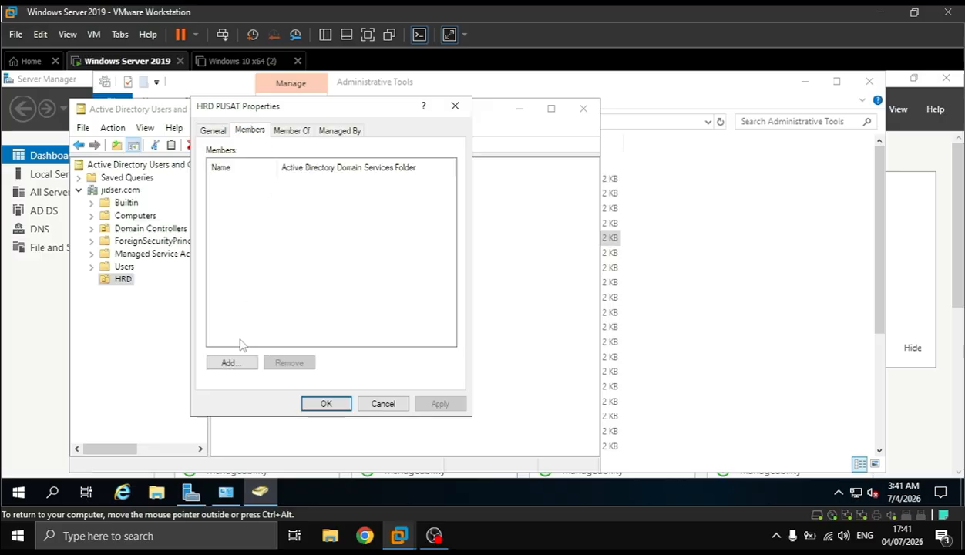
{"action": "left_click", "coordinate": [230, 363]}
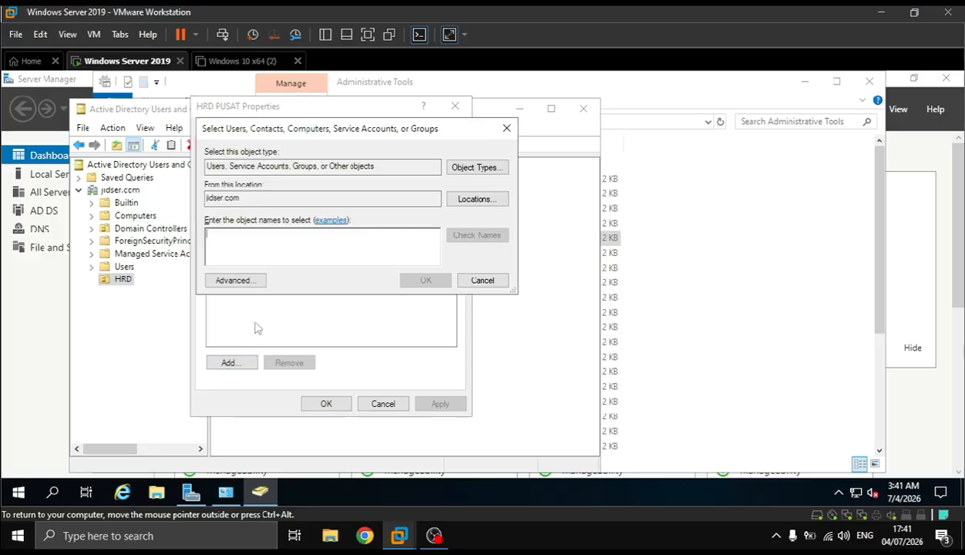
{"action": "type", "text": "Kina"}
{"action": "key", "text": "Return"}
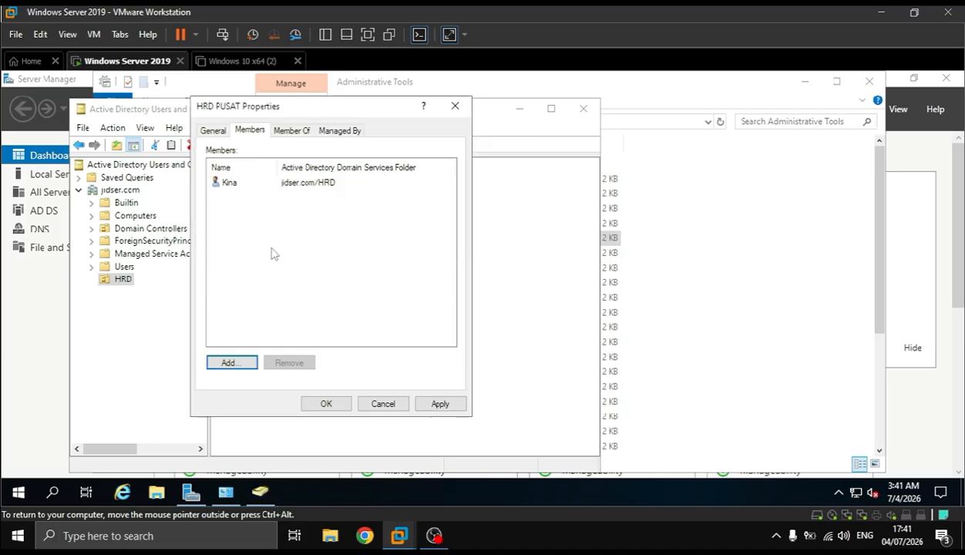
{"action": "left_click", "coordinate": [440, 403]}
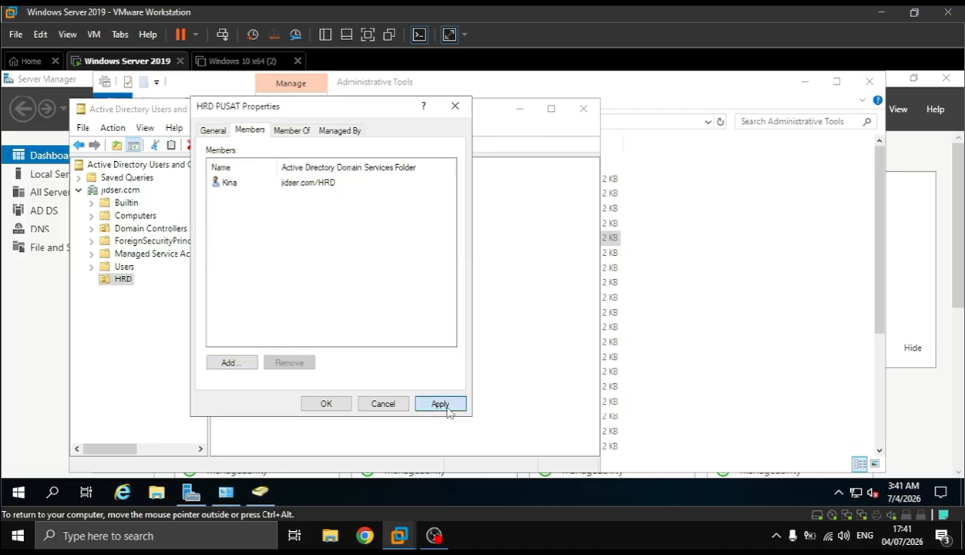
{"action": "left_click", "coordinate": [319, 403]}
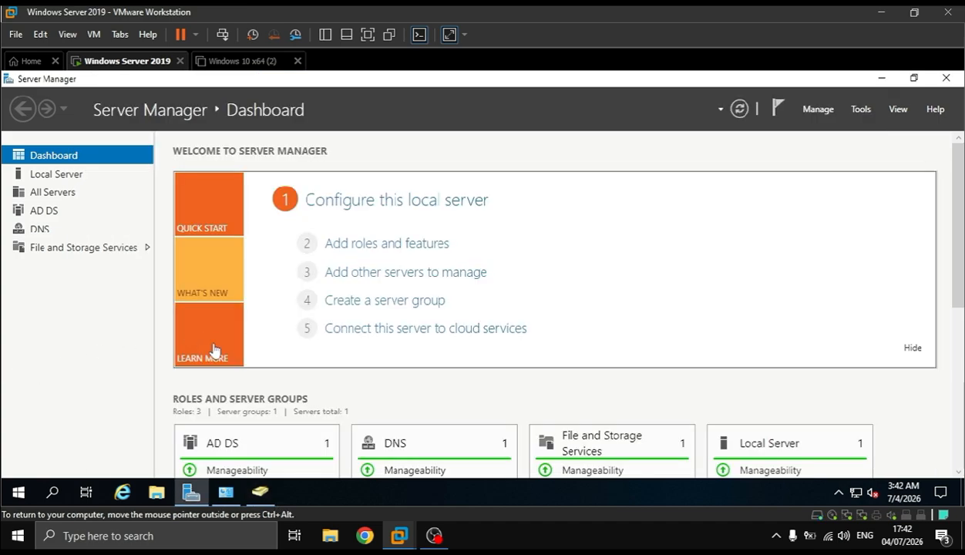
Start adding roles to the local server and select the DHCP Server role with its required management tools
{"action": "left_click", "coordinate": [355, 245]}
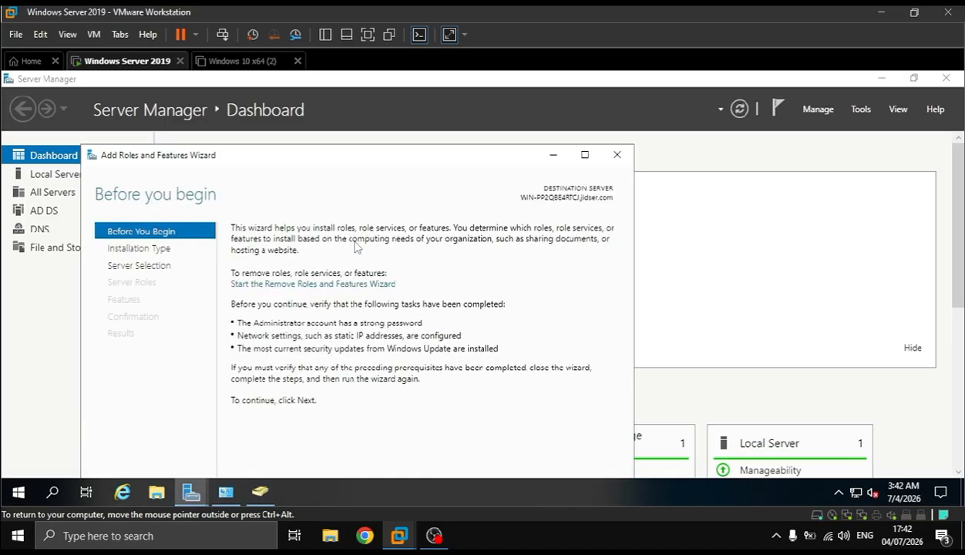
{"action": "left_click_drag", "start_coordinate": [340, 154], "coordinate": [345, 86]}
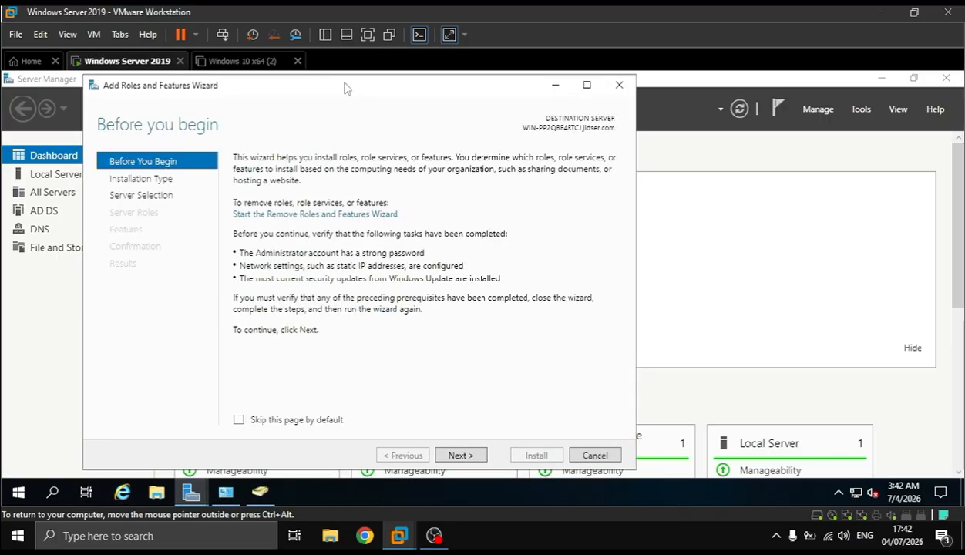
{"action": "left_click", "coordinate": [459, 455]}
{"action": "left_click", "coordinate": [459, 456]}
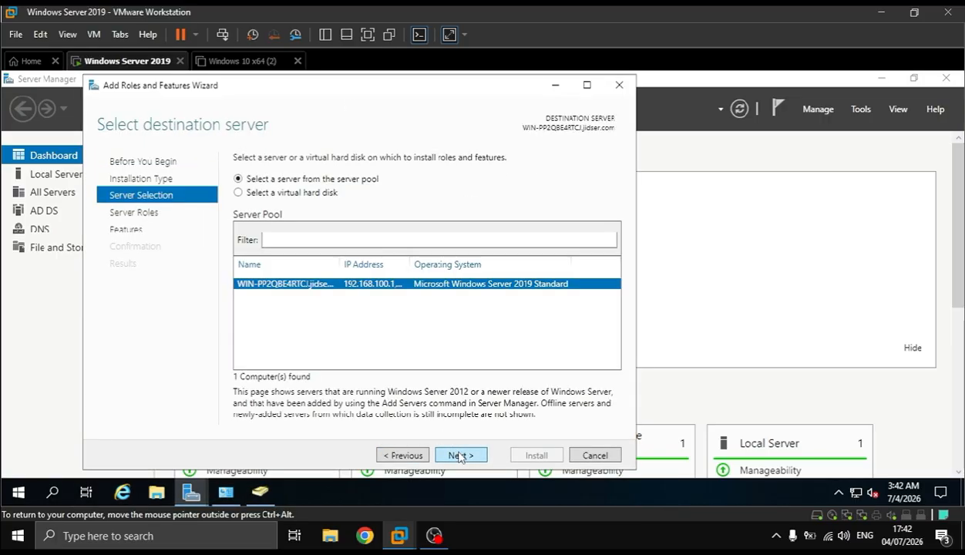
{"action": "left_click", "coordinate": [459, 456]}
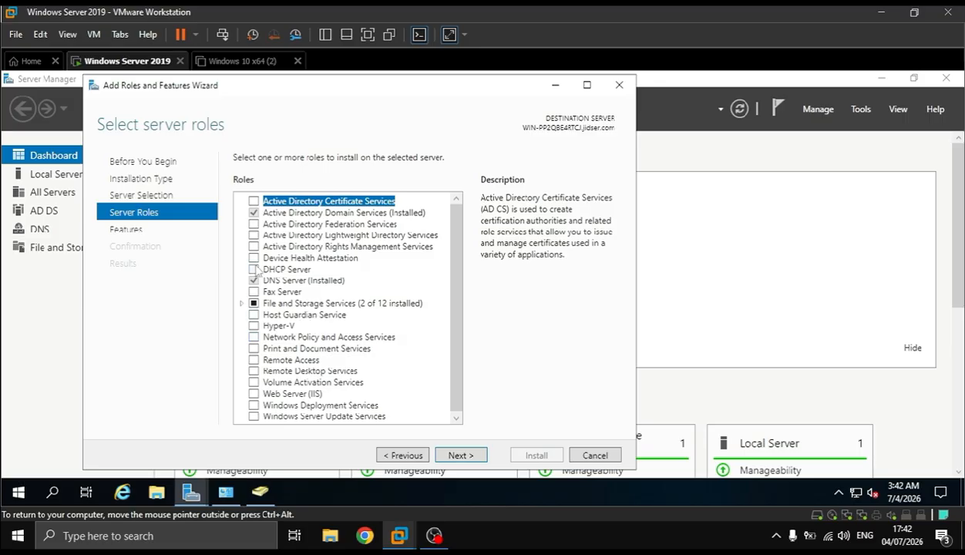
{"action": "left_click", "coordinate": [254, 270]}
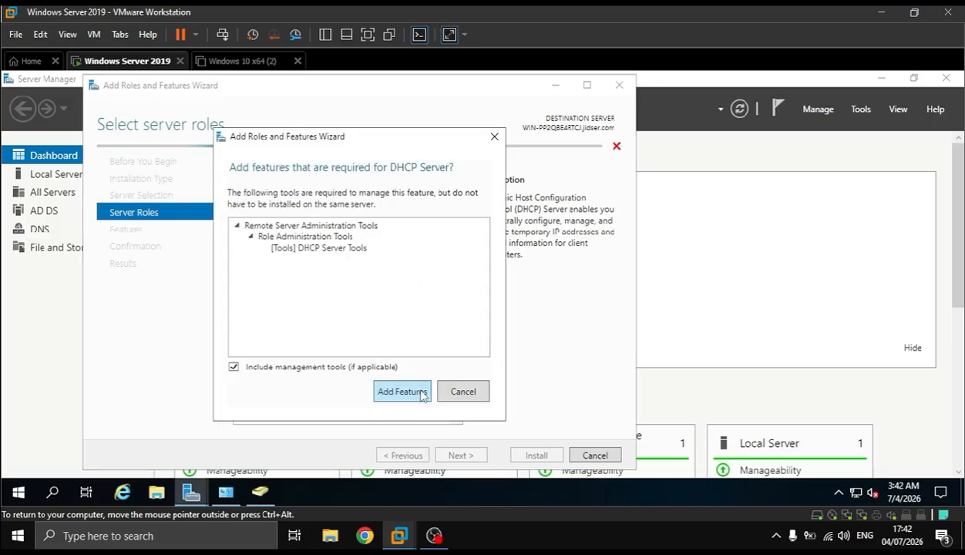
{"action": "left_click", "coordinate": [420, 392]}
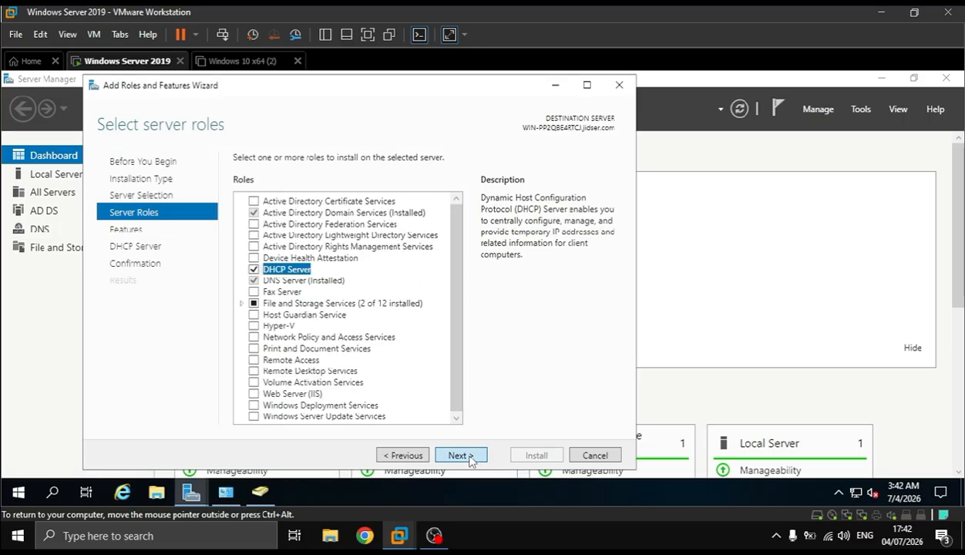
Accept the default features, install the DHCP Server role, and close the wizard once installation finishes
{"action": "left_click", "coordinate": [460, 455]}
{"action": "left_click", "coordinate": [469, 456]}
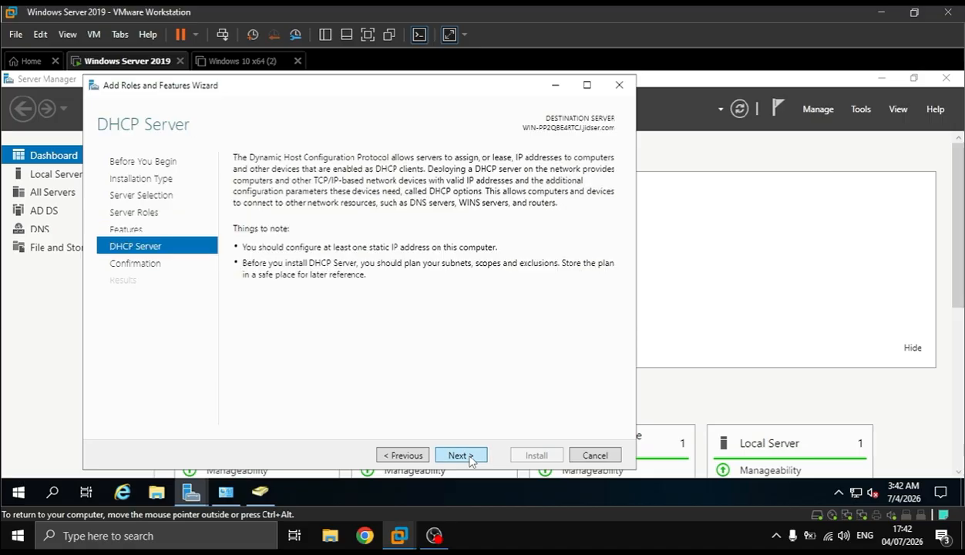
{"action": "left_click", "coordinate": [469, 457]}
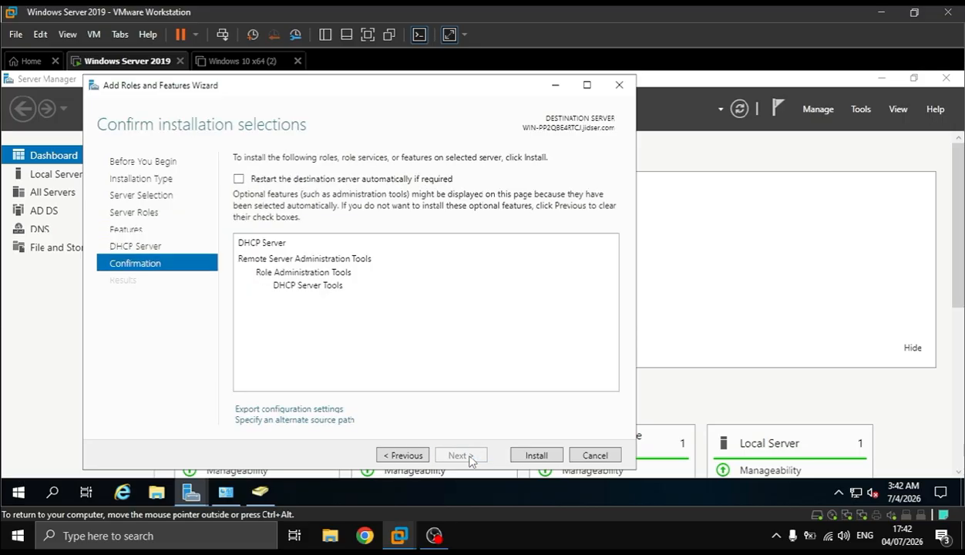
{"action": "left_click", "coordinate": [531, 456]}
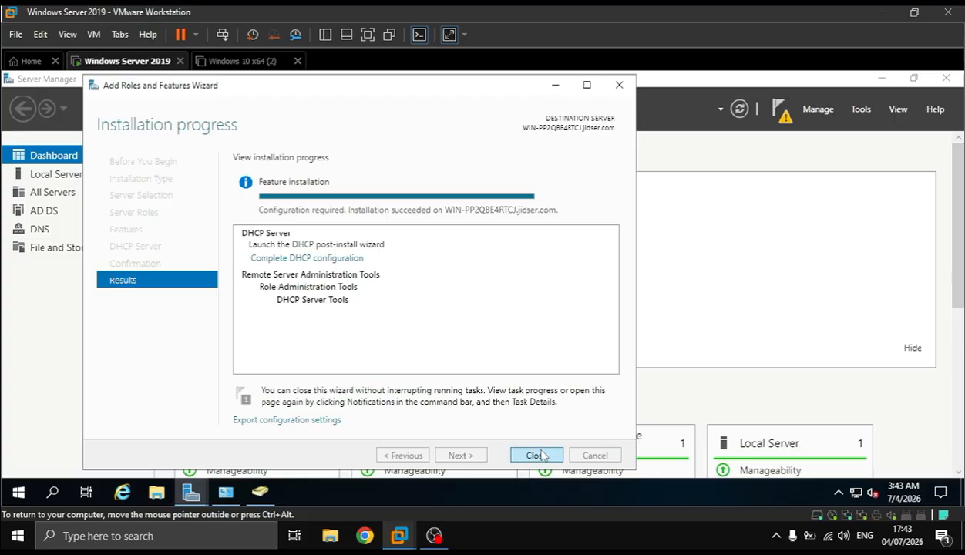
{"action": "left_click", "coordinate": [542, 455]}
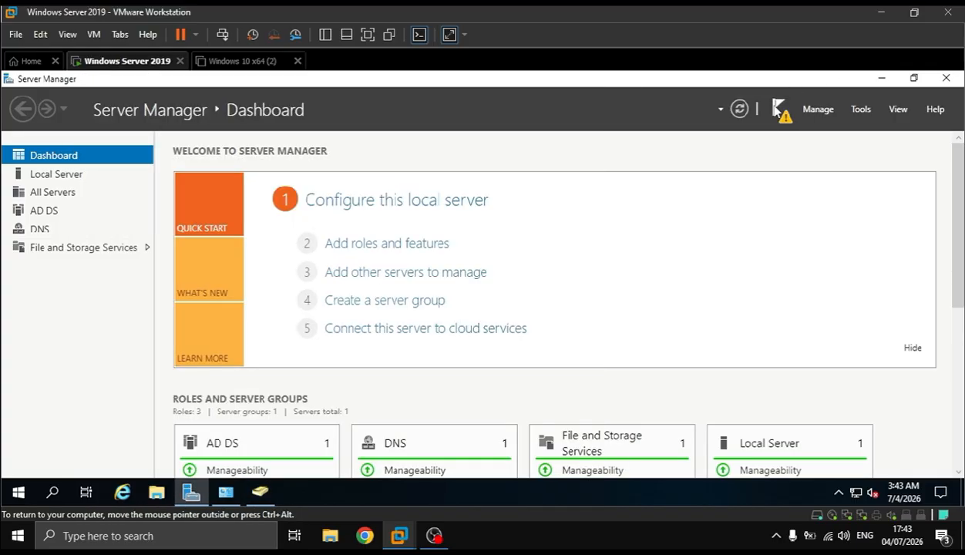
Complete the DHCP post-install configuration, authorizing the server in AD DS with the JIDSER\Administrator credentials
{"action": "left_click", "coordinate": [777, 109]}
{"action": "left_click", "coordinate": [659, 198]}
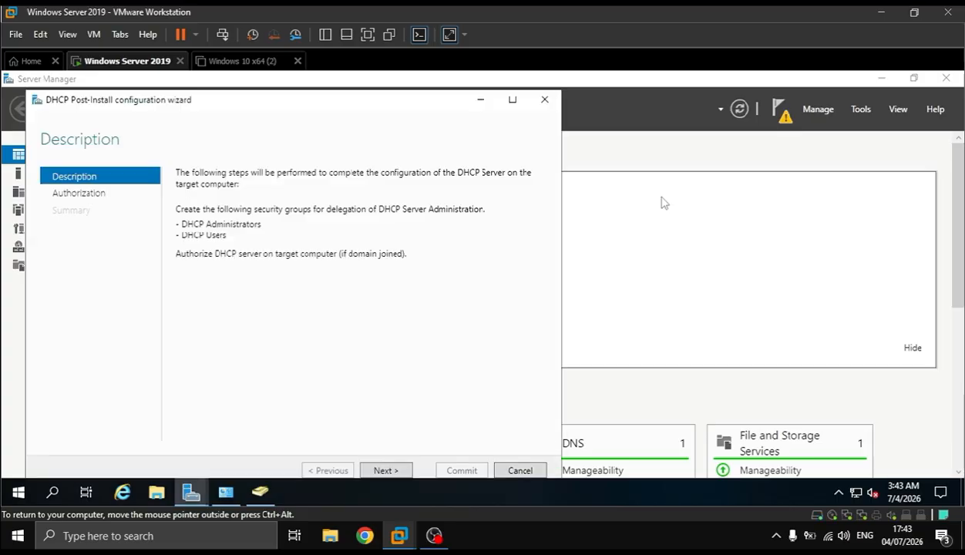
{"action": "left_click", "coordinate": [395, 471]}
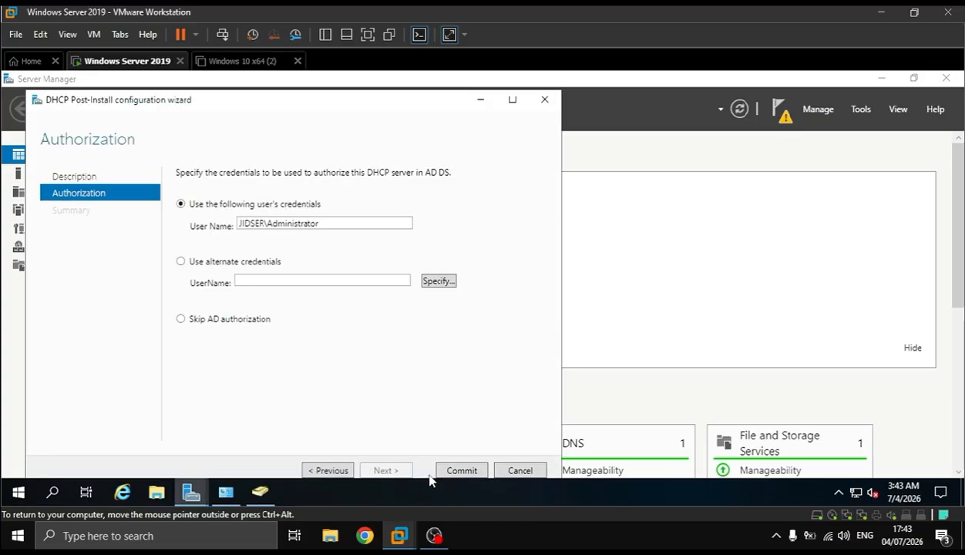
{"action": "left_click", "coordinate": [461, 470]}
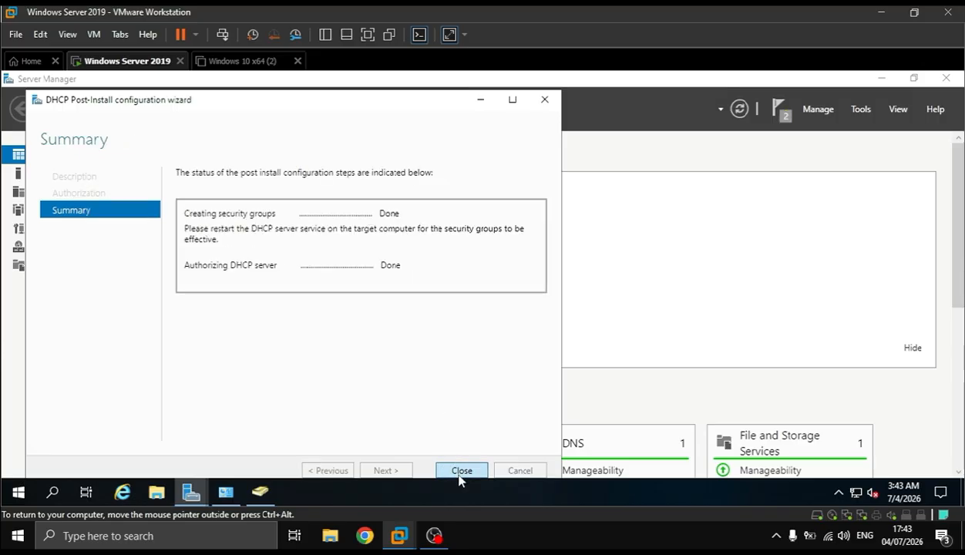
{"action": "left_click", "coordinate": [461, 471]}
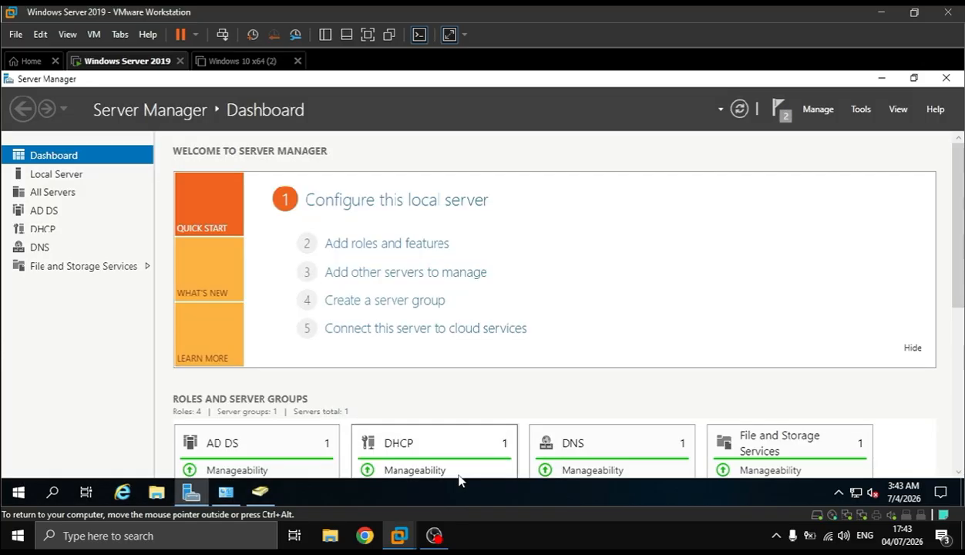
Open the DHCP management console and dismiss the feature installation and post-deployment configuration notifications in Server Manager
{"action": "left_click", "coordinate": [780, 110]}
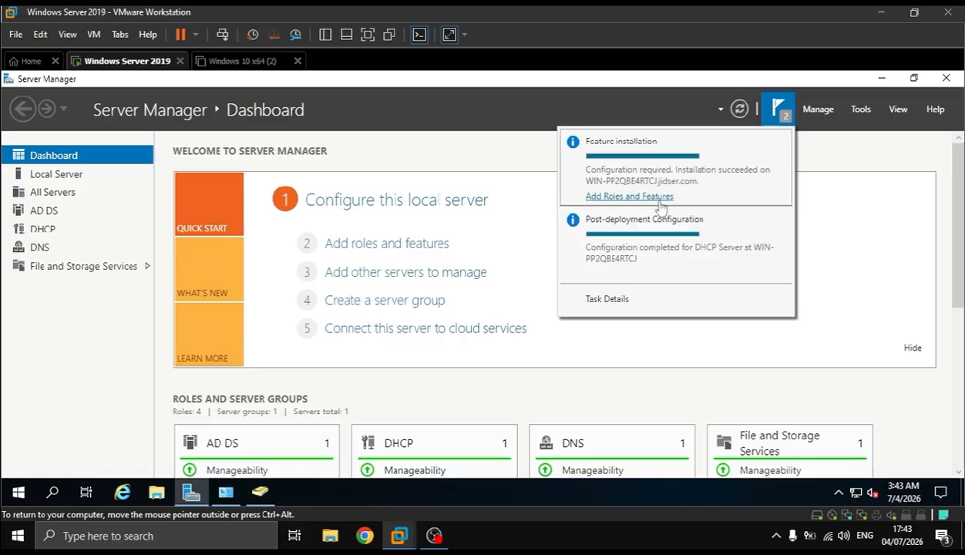
{"action": "left_click", "coordinate": [720, 349]}
{"action": "key", "text": "super"}
{"action": "type", "text": "dhcp"}
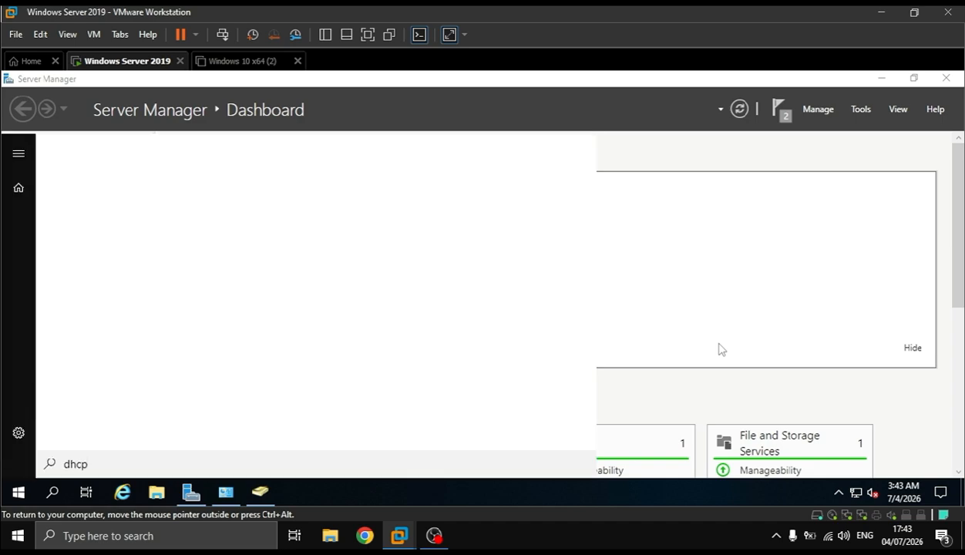
{"action": "key", "text": "Return"}
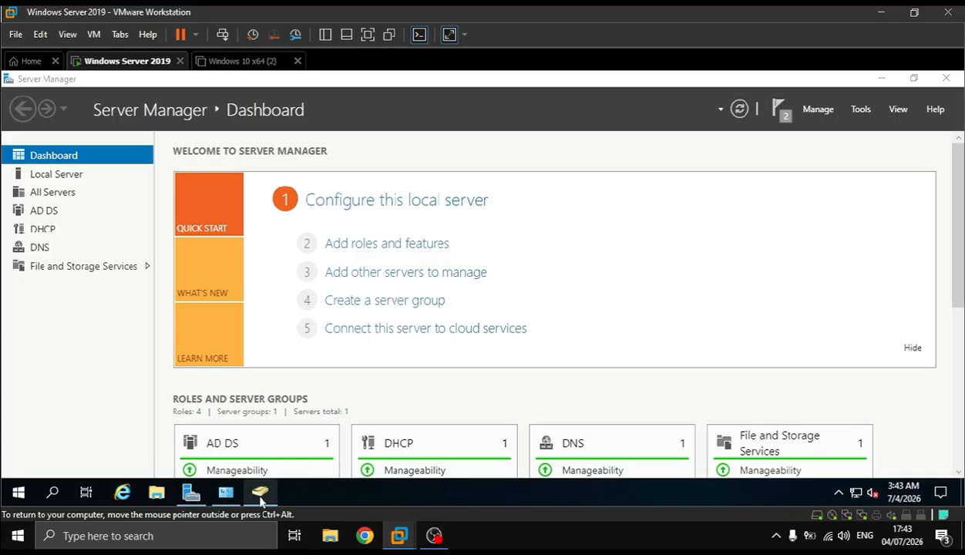
{"action": "mouse_move", "coordinate": [261, 501]}
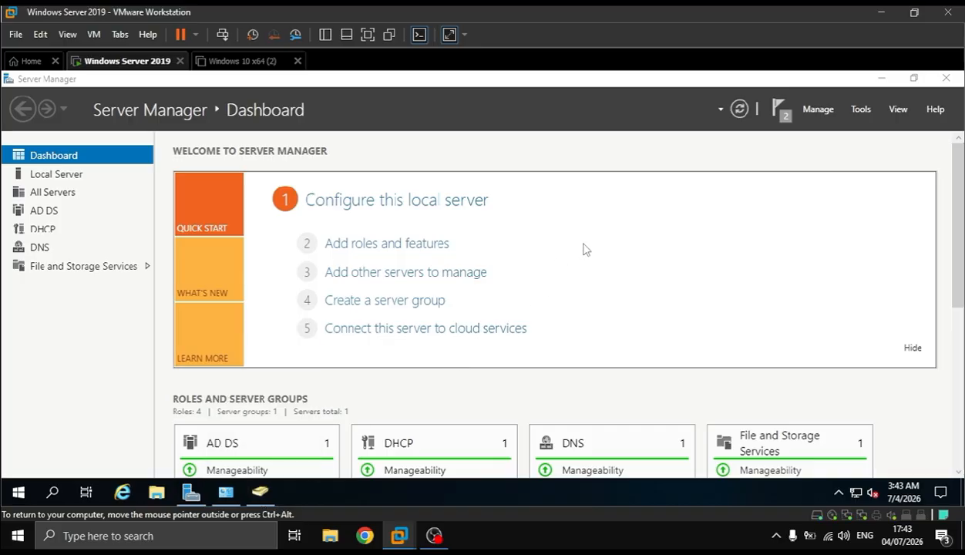
{"action": "left_click", "coordinate": [779, 108]}
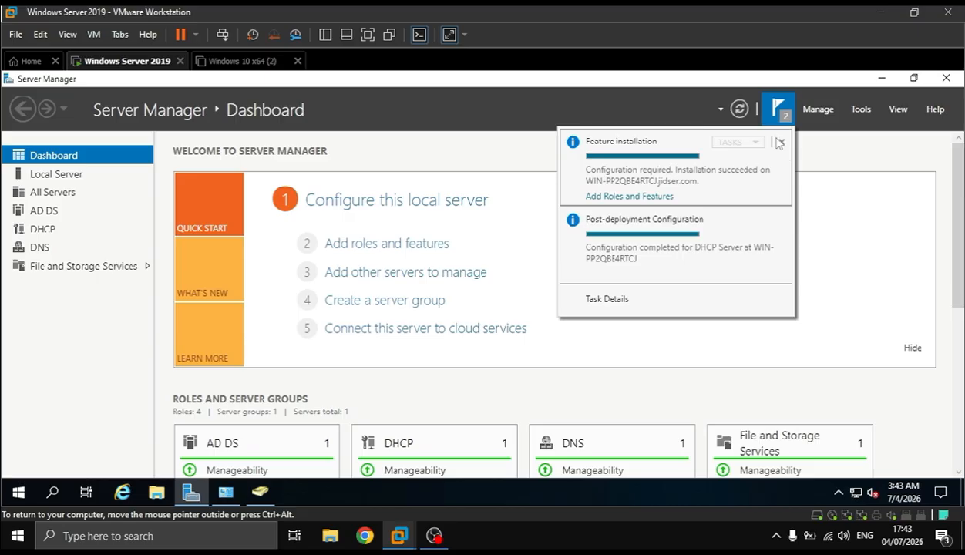
{"action": "left_click", "coordinate": [781, 142]}
{"action": "left_click", "coordinate": [780, 145]}
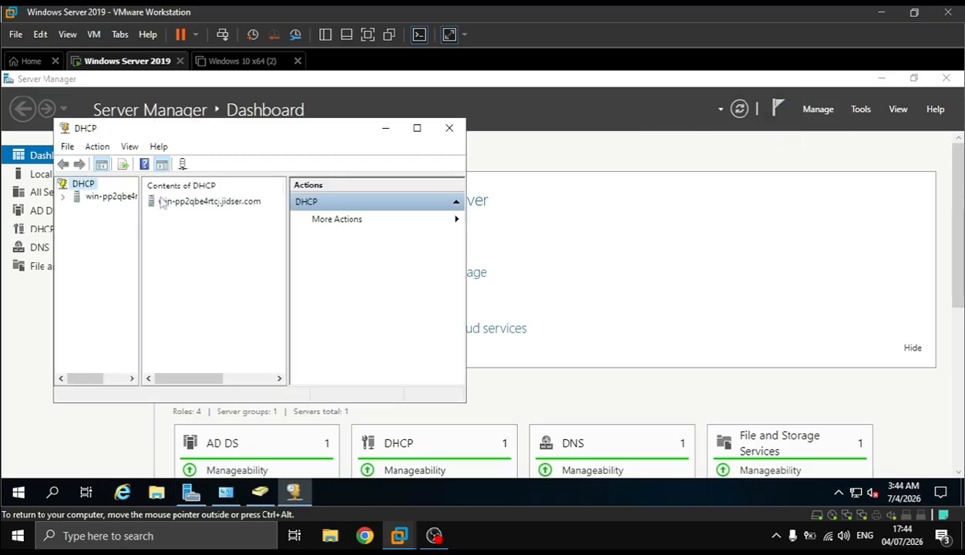
Maximize the DHCP console, start a new scope under the server's IPv4 node, and name it dhcp
{"action": "left_click", "coordinate": [108, 197]}
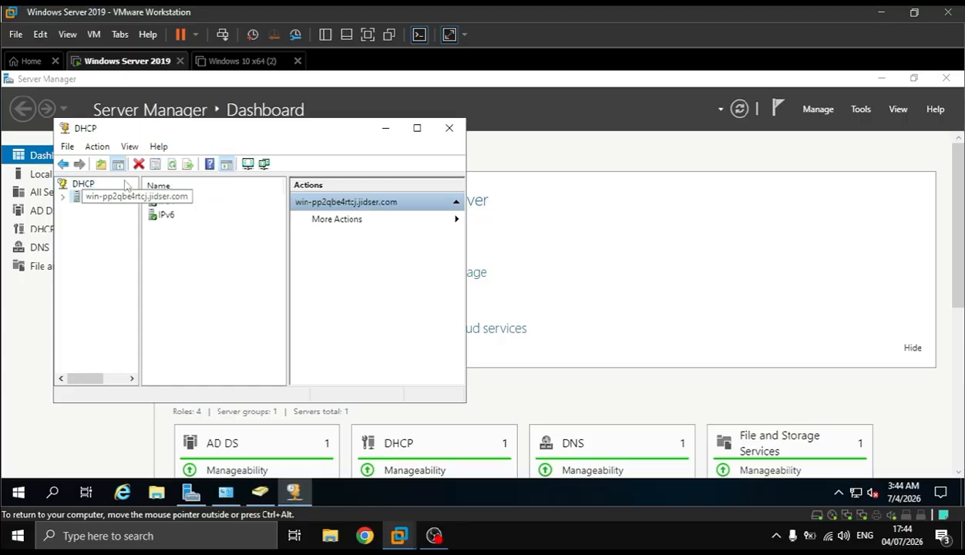
{"action": "double_click", "coordinate": [199, 136]}
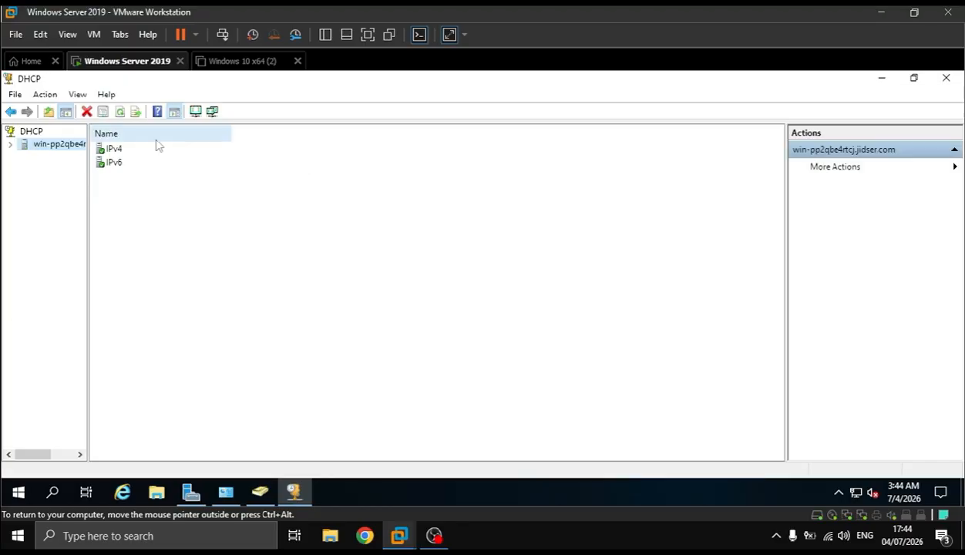
{"action": "left_click", "coordinate": [10, 144]}
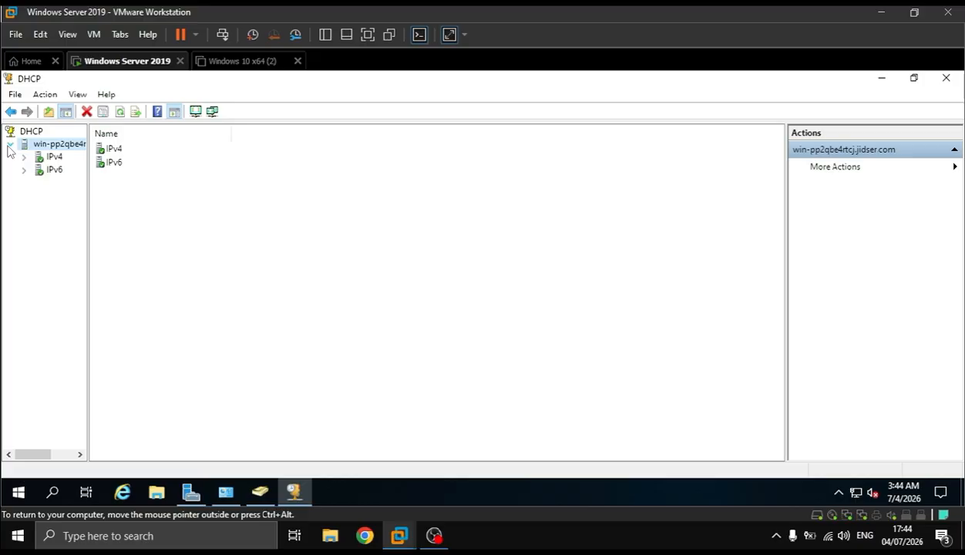
{"action": "left_click", "coordinate": [25, 157]}
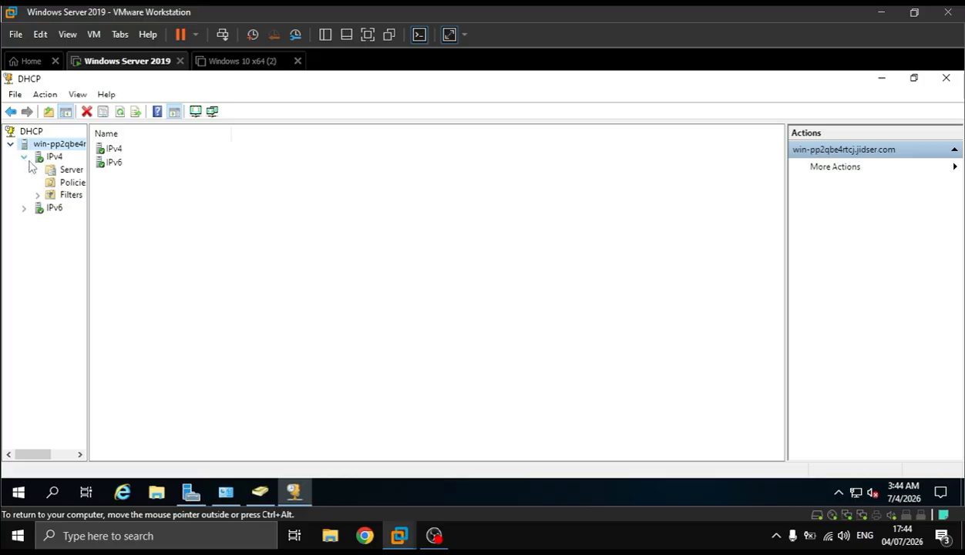
{"action": "left_click", "coordinate": [54, 158]}
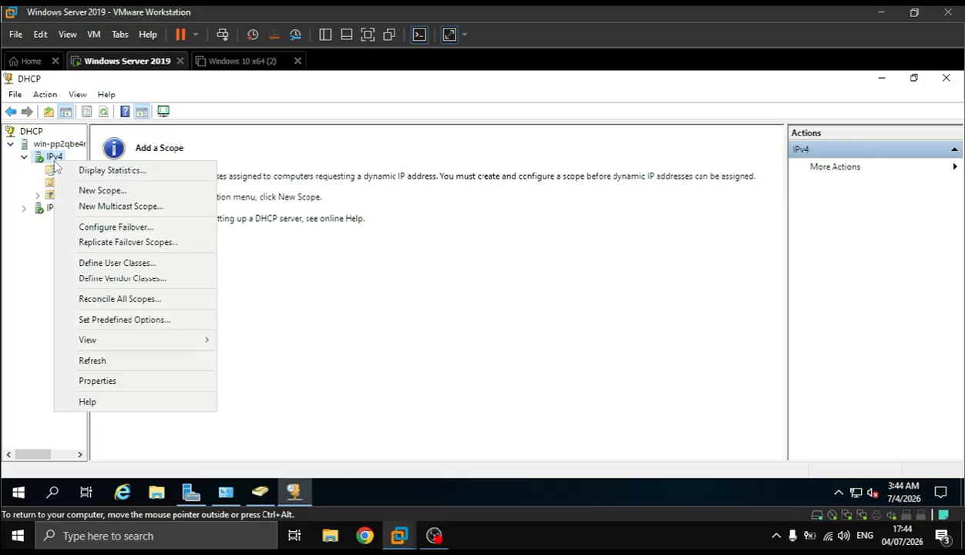
{"action": "left_click", "coordinate": [104, 190]}
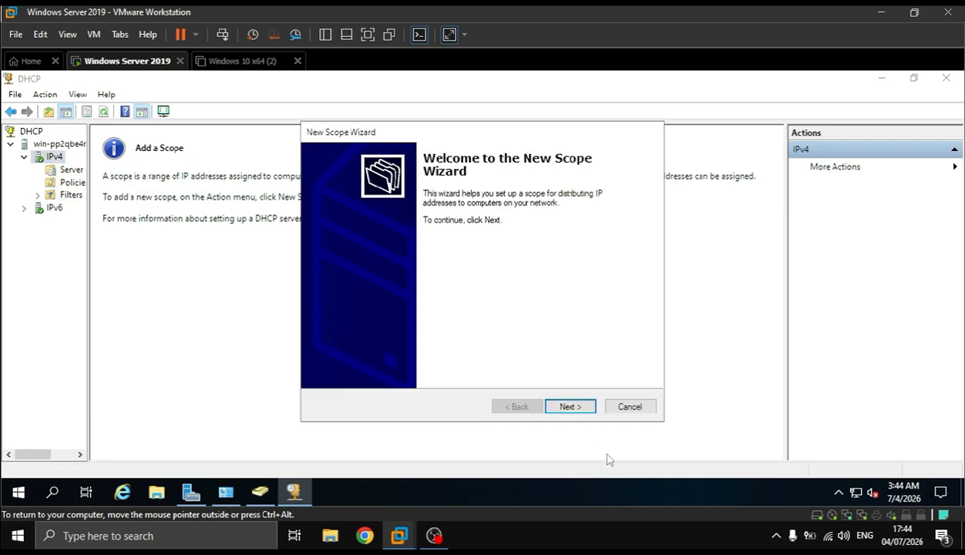
{"action": "left_click", "coordinate": [578, 408]}
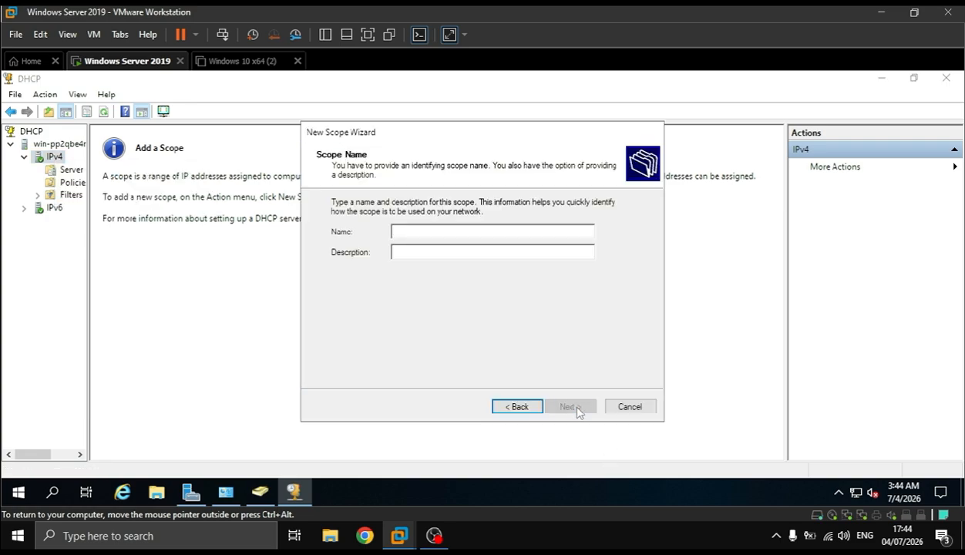
{"action": "type", "text": "dhc"}
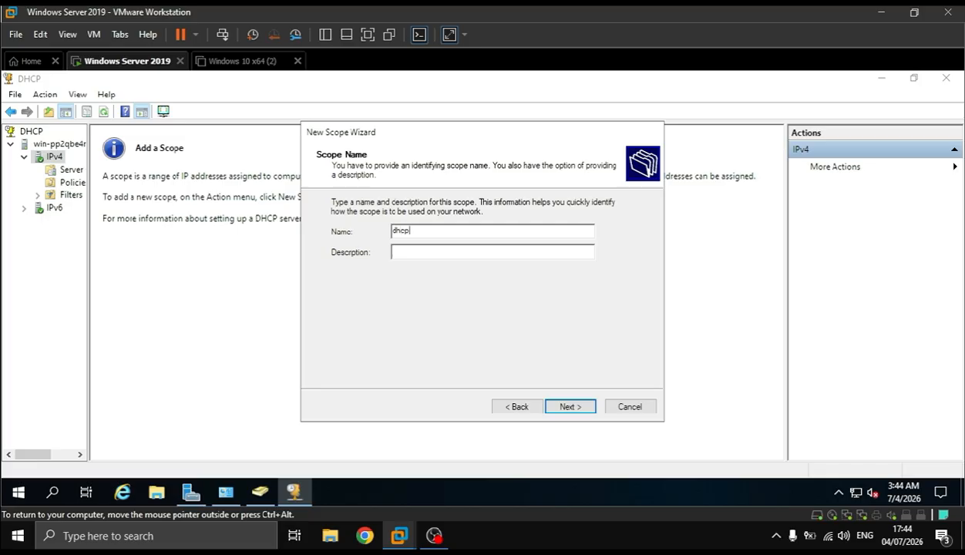
{"action": "type", "text": "p"}
{"action": "left_click", "coordinate": [578, 409]}
Set the scope's address range to 192.168.1.1 through 192.168.1.254 and begin the exclusion's start address with 192.168.1
{"action": "type", "text": "192 . "}
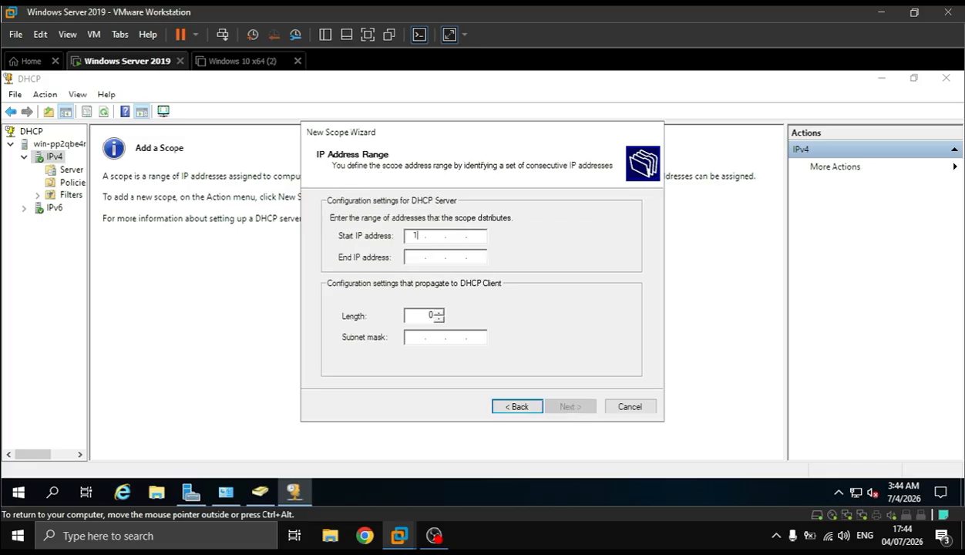
{"action": "type", "text": "168 . 1 . 1"}
{"action": "key", "text": "Tab"}
{"action": "type", "text": "192 . 168"}
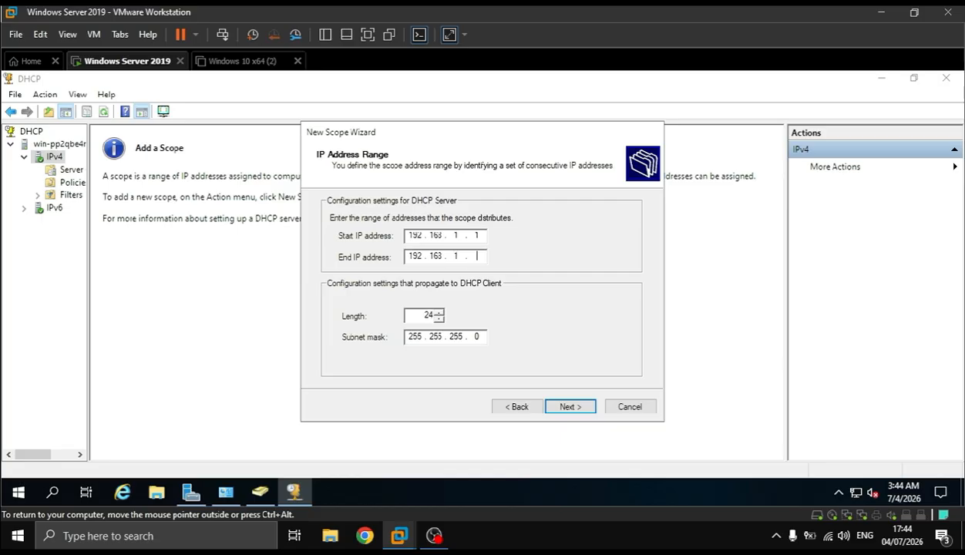
{"action": "key", "text": "Return"}
{"action": "key", "text": "Return"}
{"action": "type", "text": "254"}
{"action": "left_click", "coordinate": [567, 410]}
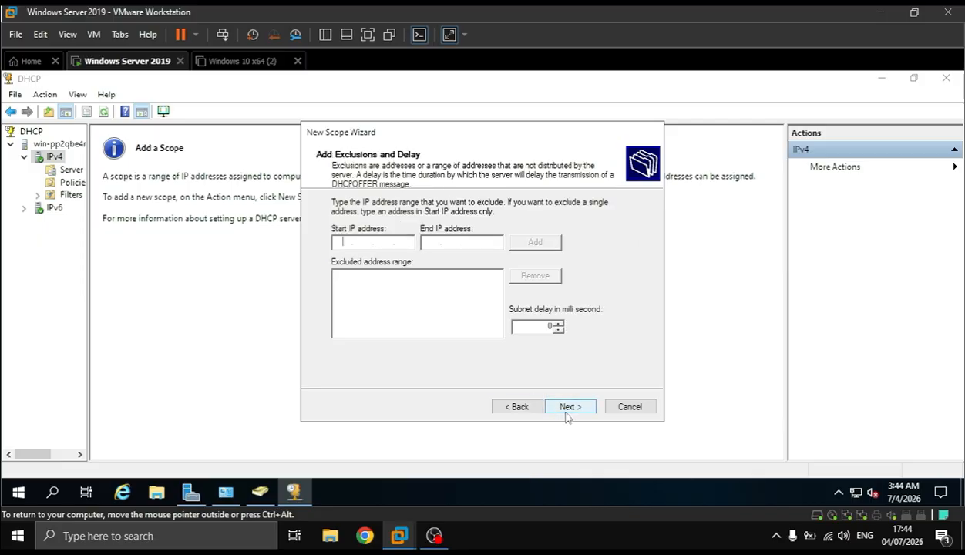
{"action": "type", "text": "192 . 168 . 1 ."}
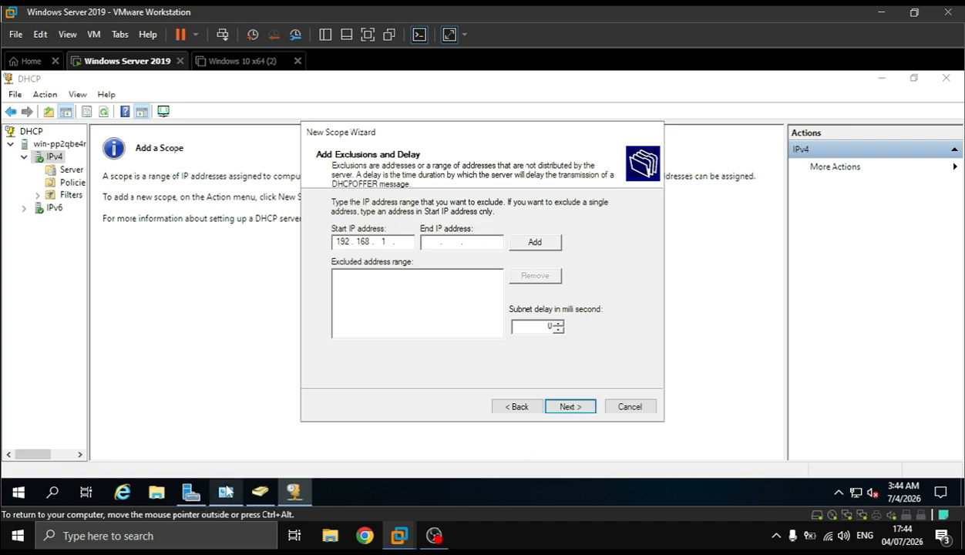
Run ipconfig in a command prompt to check the server adapters' IPv4 addresses, then return to the scope wizard
{"action": "left_click", "coordinate": [226, 491]}
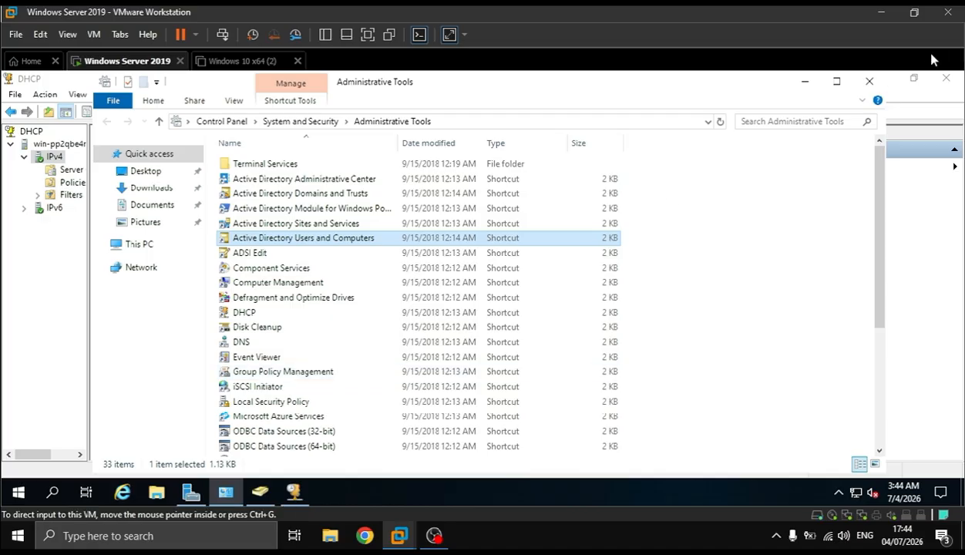
{"action": "left_click", "coordinate": [805, 81]}
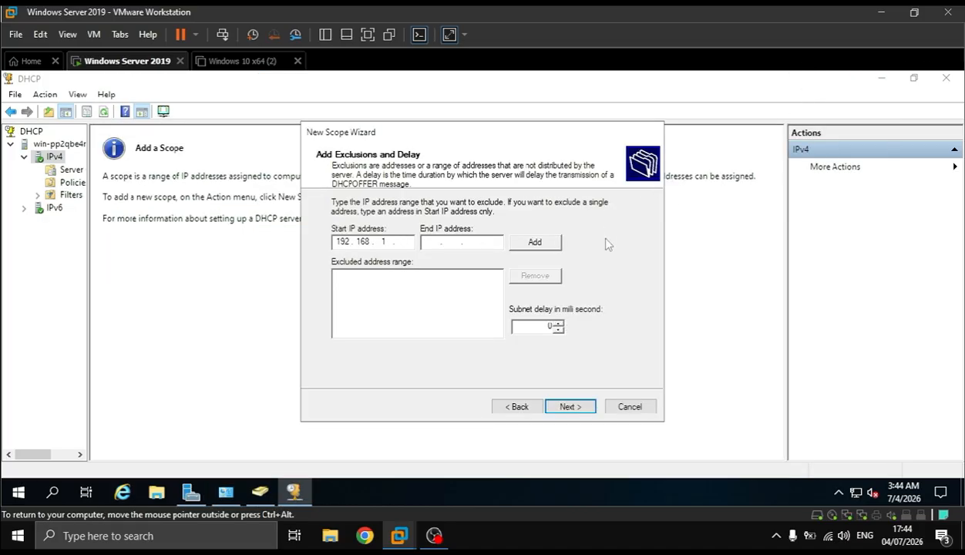
{"action": "key", "text": "super+r"}
{"action": "type", "text": "cmd"}
{"action": "key", "text": "Return"}
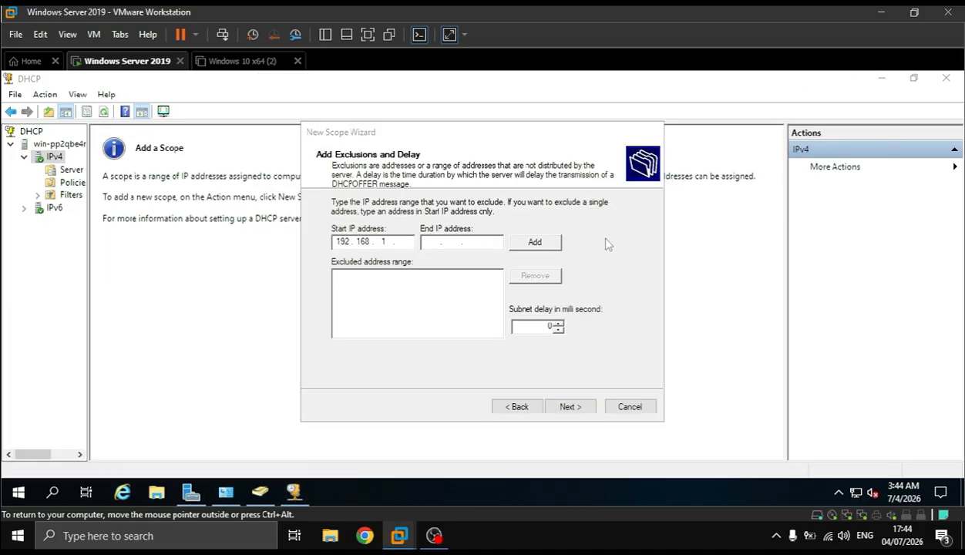
{"action": "type", "text": "ipconfig"}
{"action": "key", "text": "Return"}
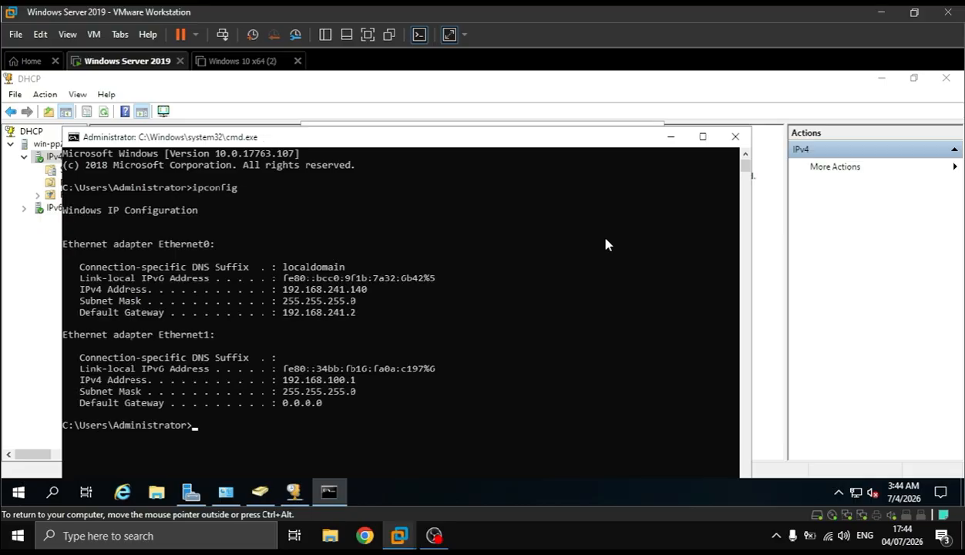
{"action": "left_click", "coordinate": [665, 137]}
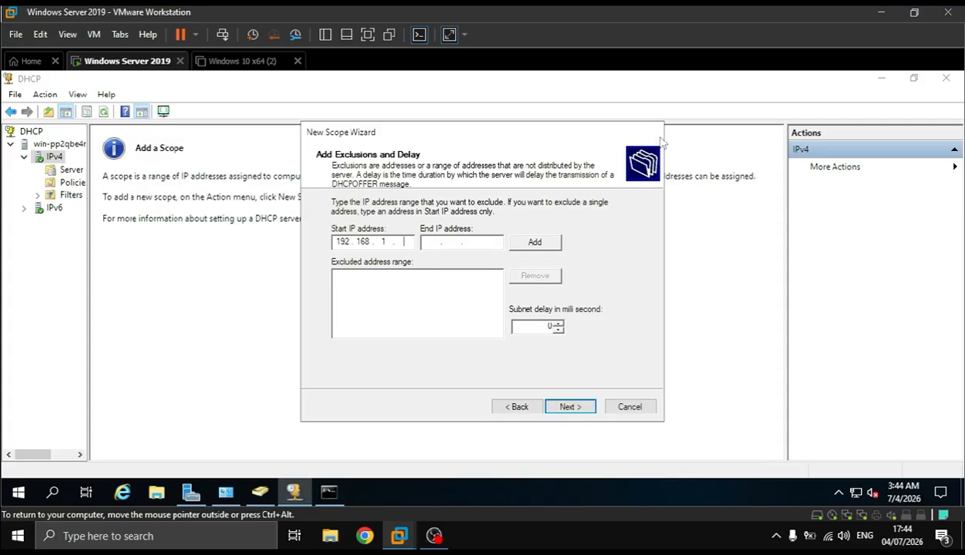
Go back to the scope's IP address range and change it to 192.168.100.1 through 192.168.100.254
{"action": "left_click", "coordinate": [519, 406]}
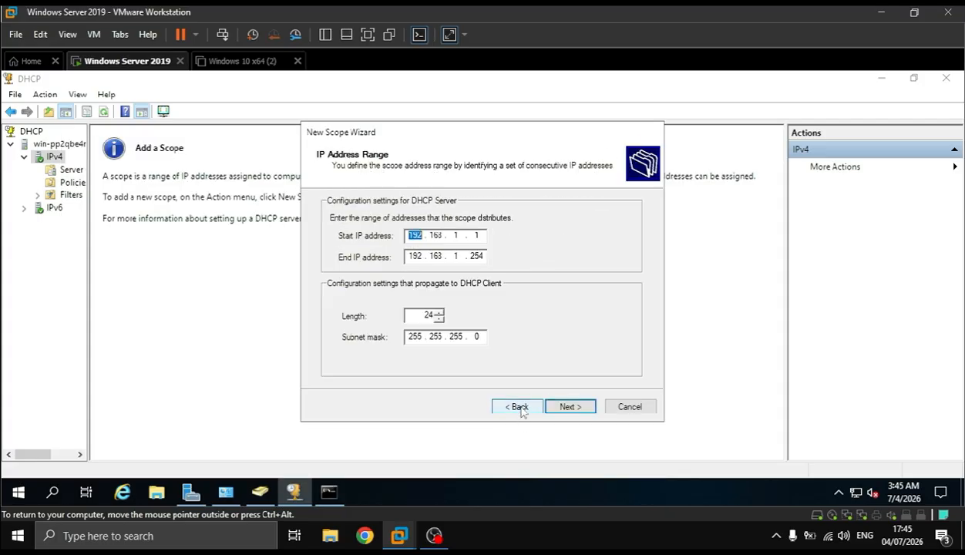
{"action": "left_click", "coordinate": [459, 236]}
{"action": "type", "text": "00"}
{"action": "left_click", "coordinate": [450, 255]}
{"action": "type", "text": "00"}
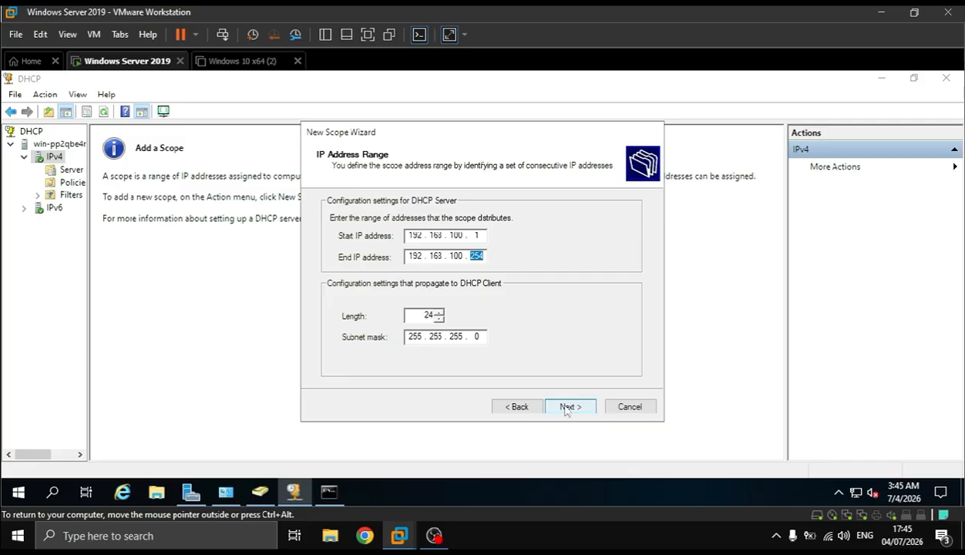
{"action": "left_click", "coordinate": [571, 407]}
Exclude the single address 192.168.100.1 from the scope's distribution range
{"action": "left_click", "coordinate": [387, 242]}
{"action": "type", "text": "00.1"}
{"action": "left_click", "coordinate": [535, 242]}
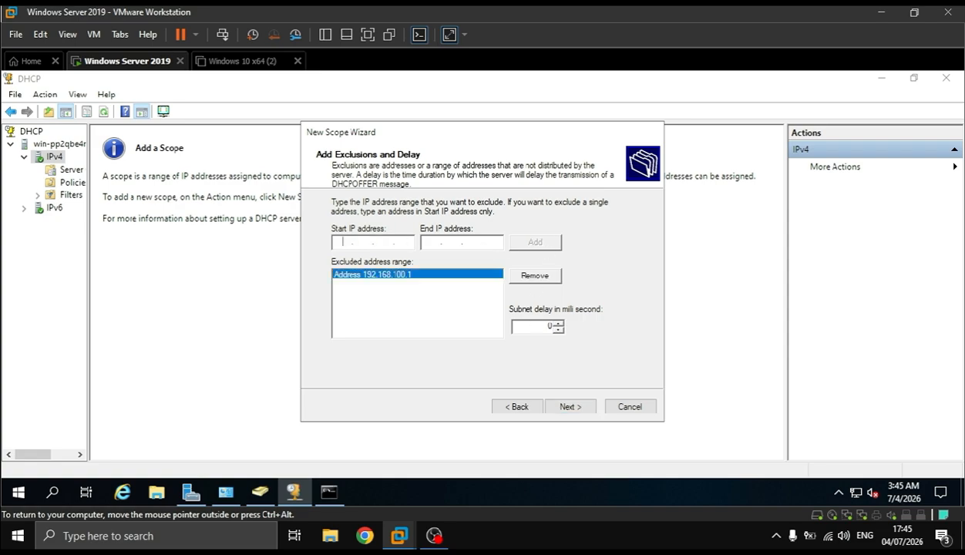
Keep the default settings up to the router page and add a default gateway address in the 192.168.100 network
{"action": "left_click", "coordinate": [571, 414]}
{"action": "left_click", "coordinate": [571, 408]}
{"action": "left_click", "coordinate": [572, 408]}
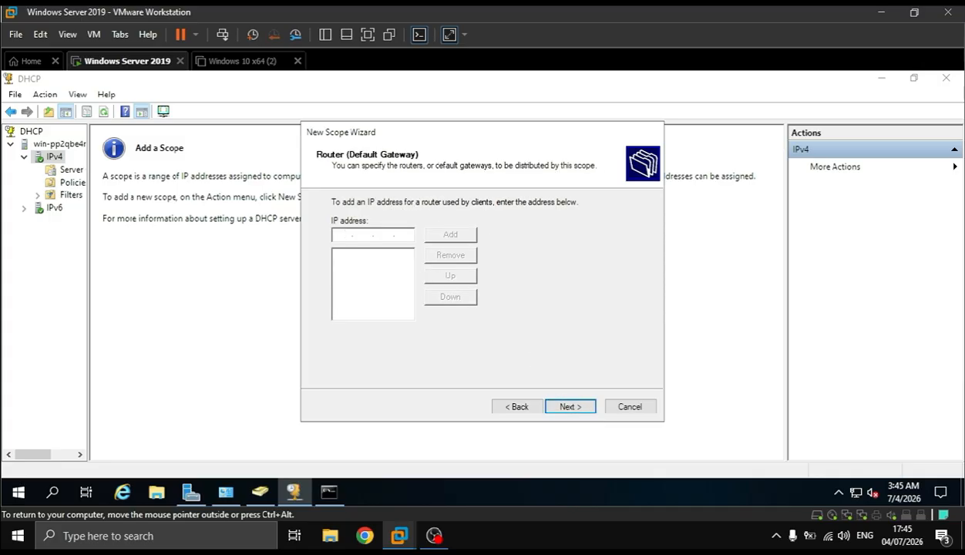
{"action": "type", "text": "192 . 168 . 100 . 1"}
{"action": "left_click", "coordinate": [472, 242]}
{"action": "left_click", "coordinate": [560, 411]}
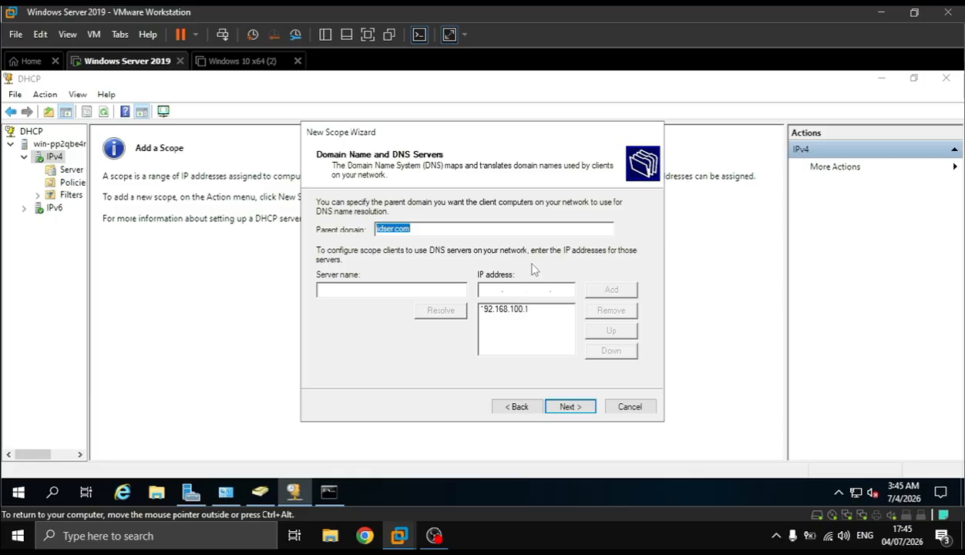
Review the earlier ipconfig output for the adapter addresses before confirming the scope's DNS settings
{"action": "left_click", "coordinate": [329, 493]}
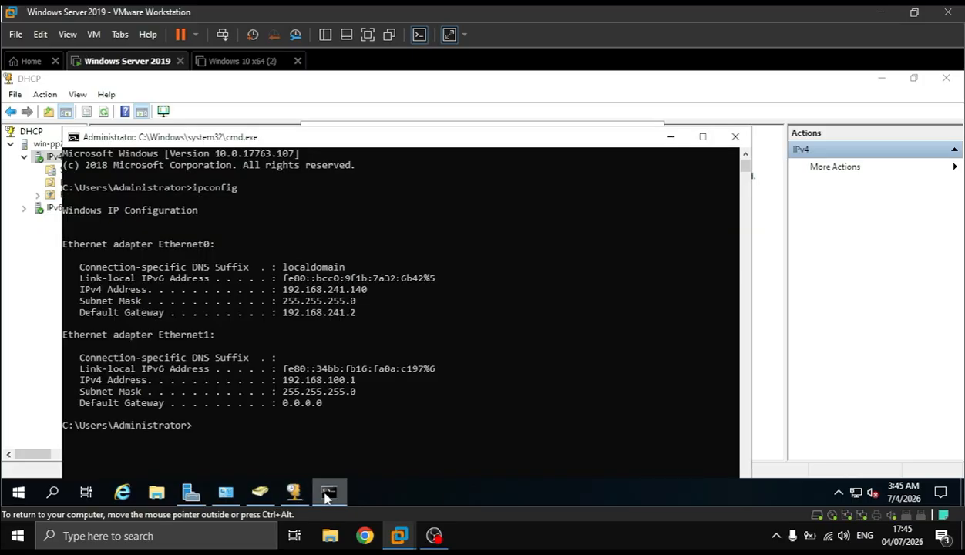
{"action": "left_click", "coordinate": [329, 495]}
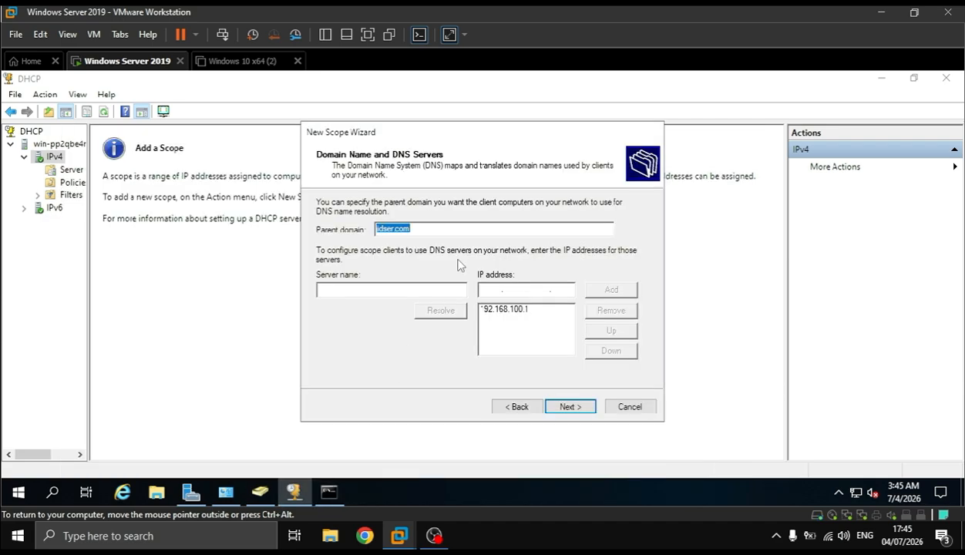
{"action": "key", "text": "super+r"}
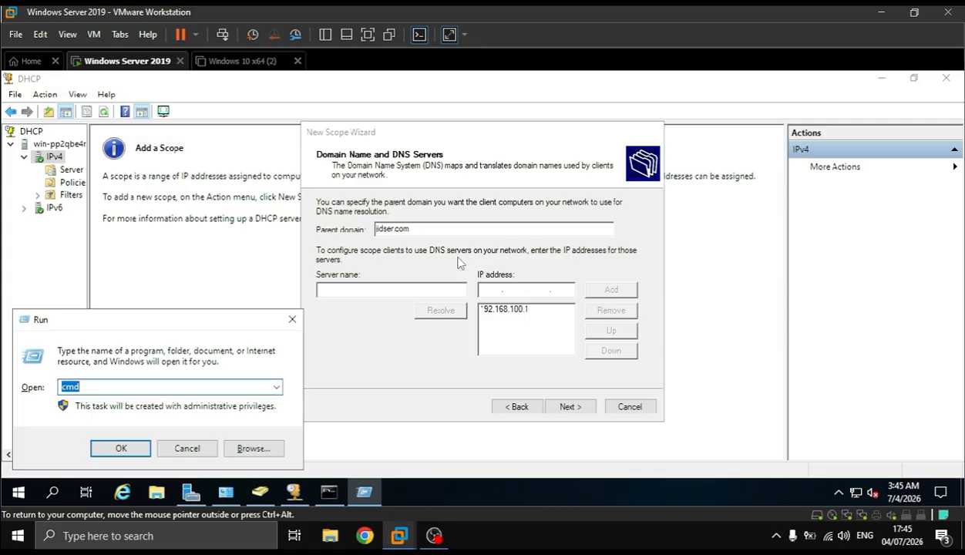
{"action": "left_click", "coordinate": [225, 492]}
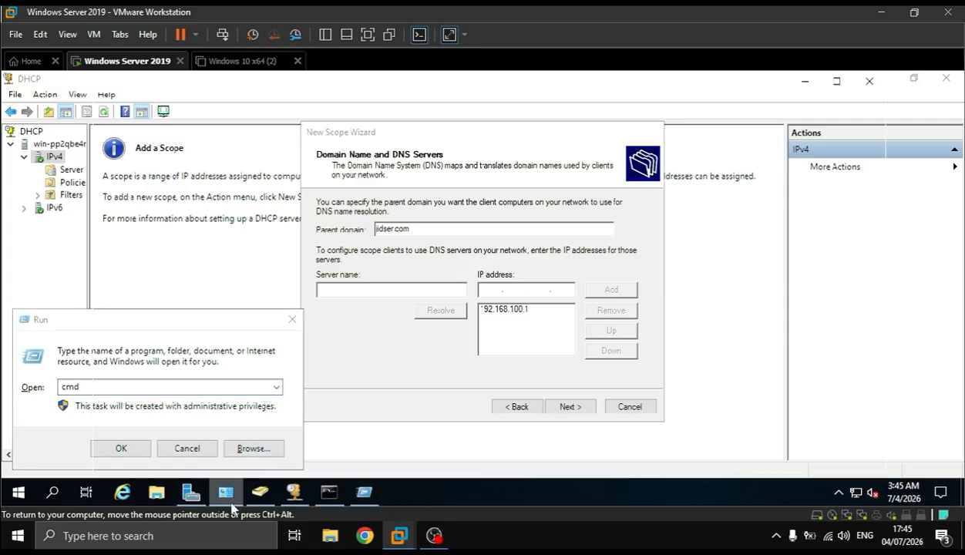
{"action": "left_click", "coordinate": [225, 494]}
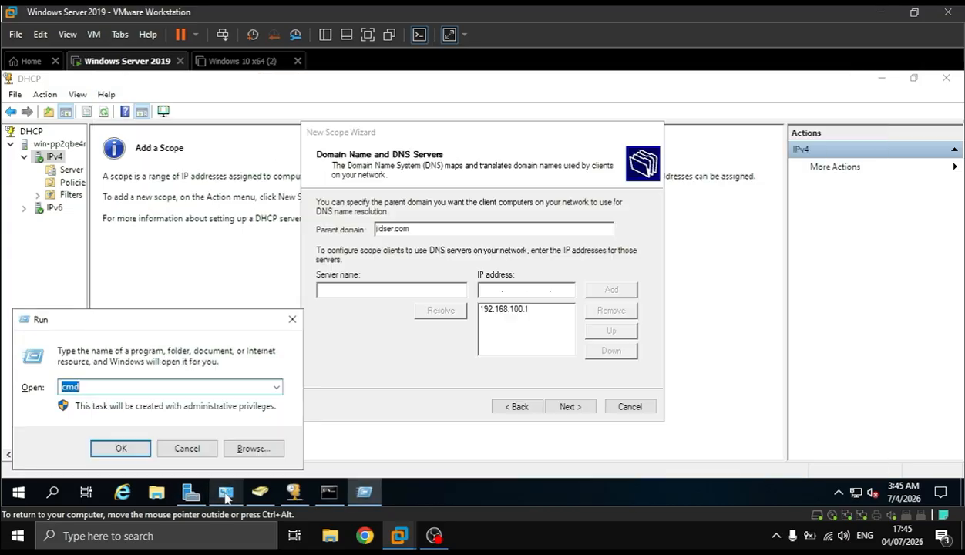
{"action": "left_click", "coordinate": [290, 320]}
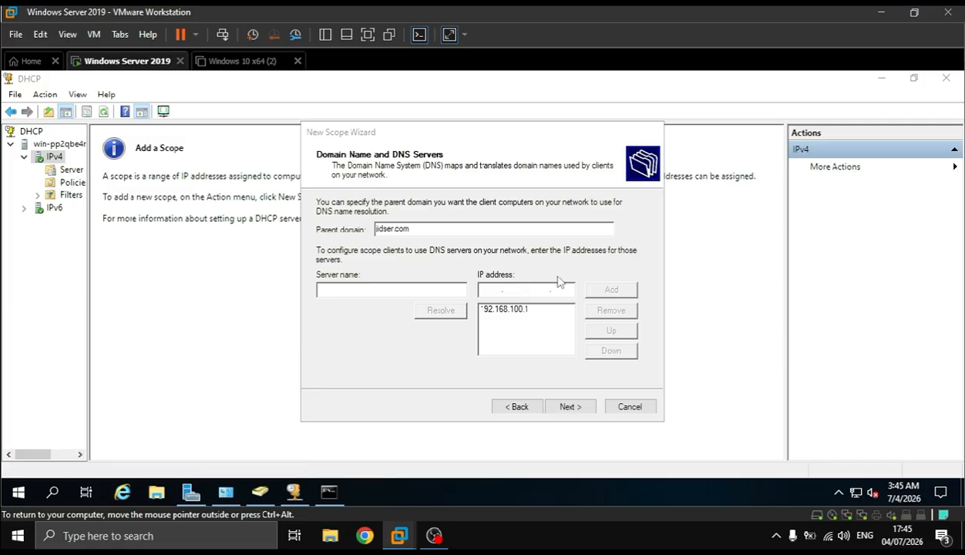
Open the status of the Ethernet1 adapter from the Control Panel's network connections
{"action": "key", "text": "super+r"}
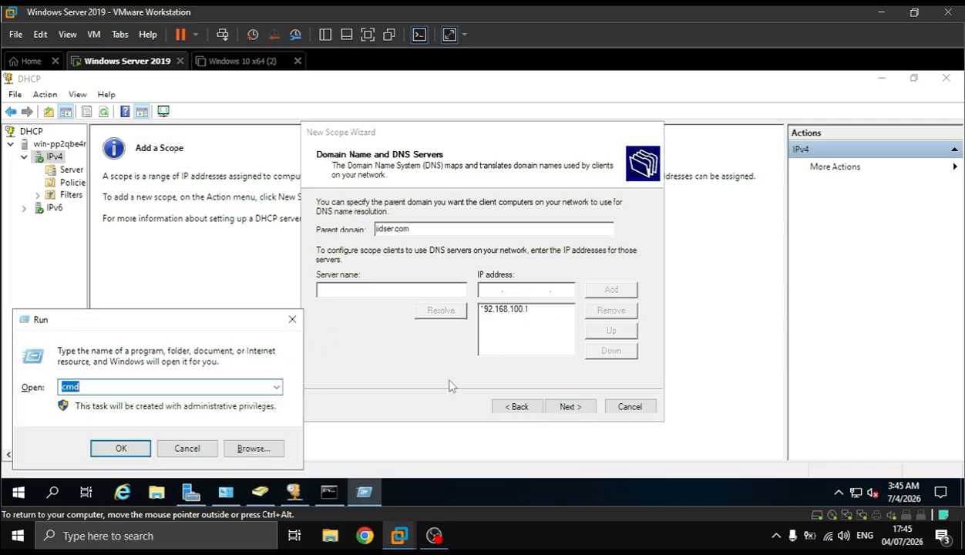
{"action": "type", "text": "co"}
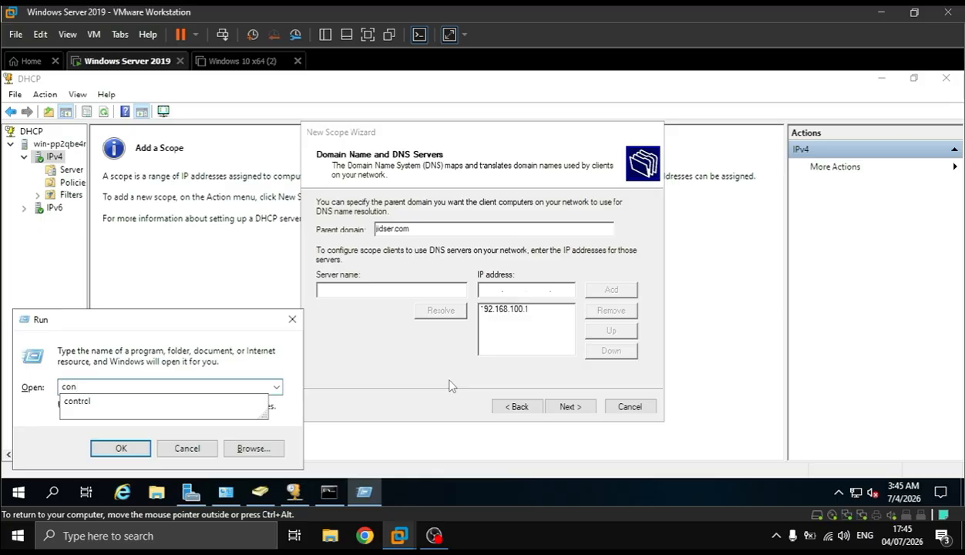
{"action": "type", "text": "n"}
{"action": "key", "text": "Down"}
{"action": "key", "text": "Return"}
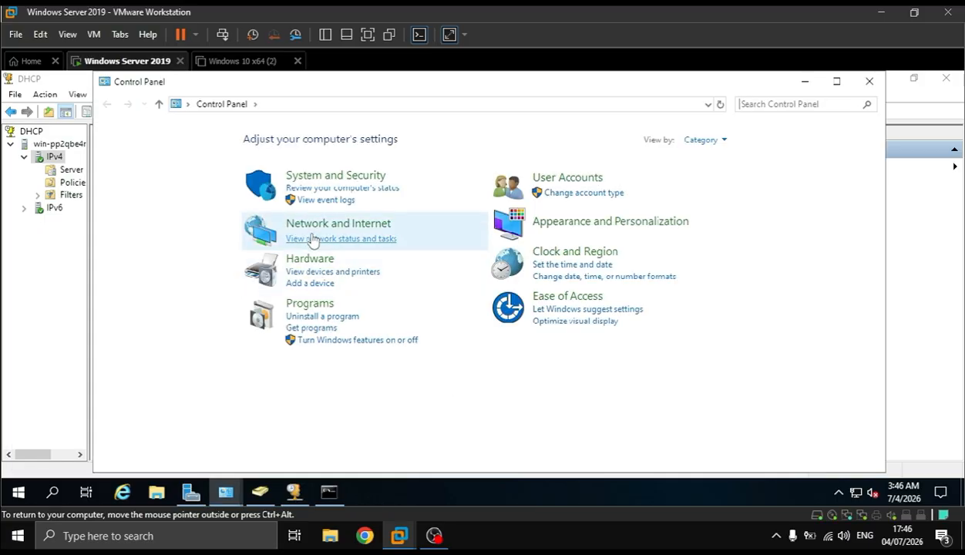
{"action": "left_click", "coordinate": [321, 224]}
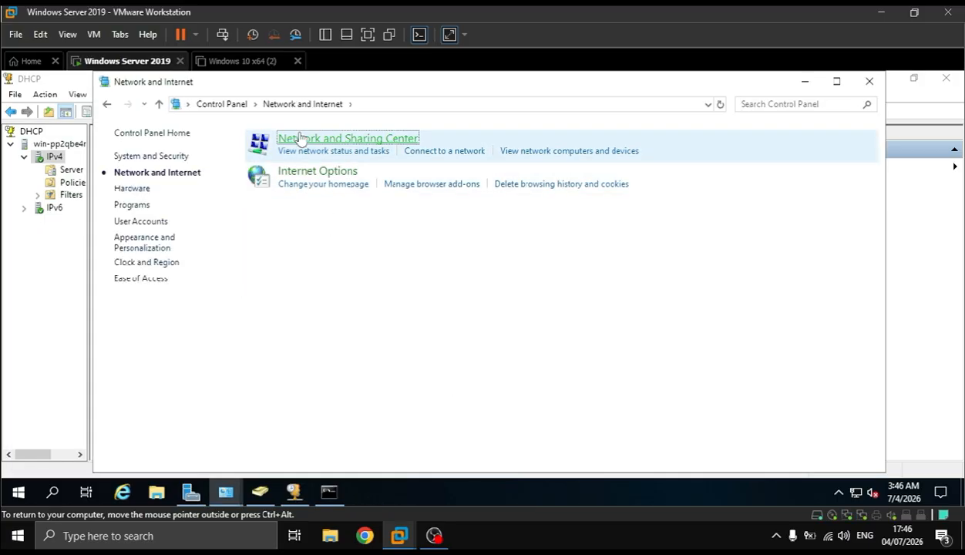
{"action": "left_click", "coordinate": [300, 137]}
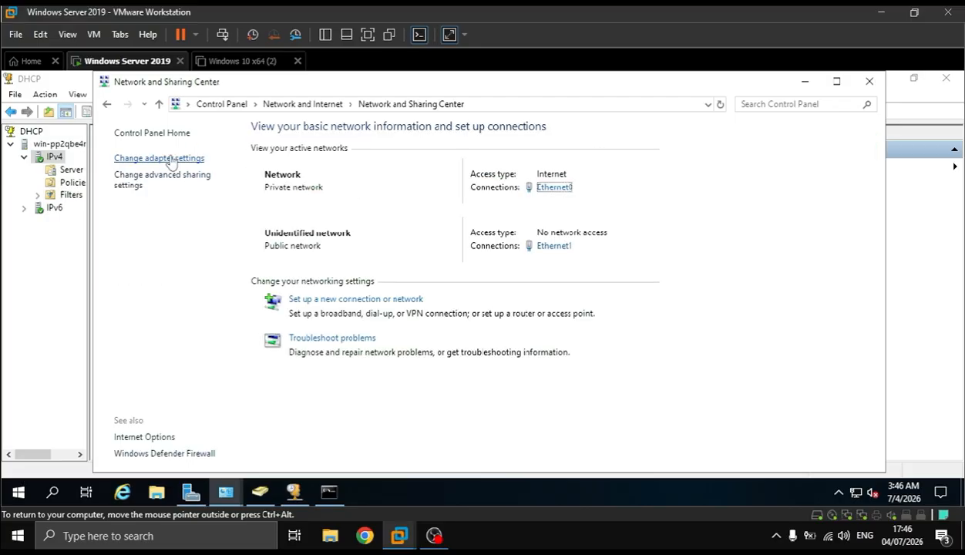
{"action": "left_click", "coordinate": [171, 158]}
{"action": "double_click", "coordinate": [416, 178]}
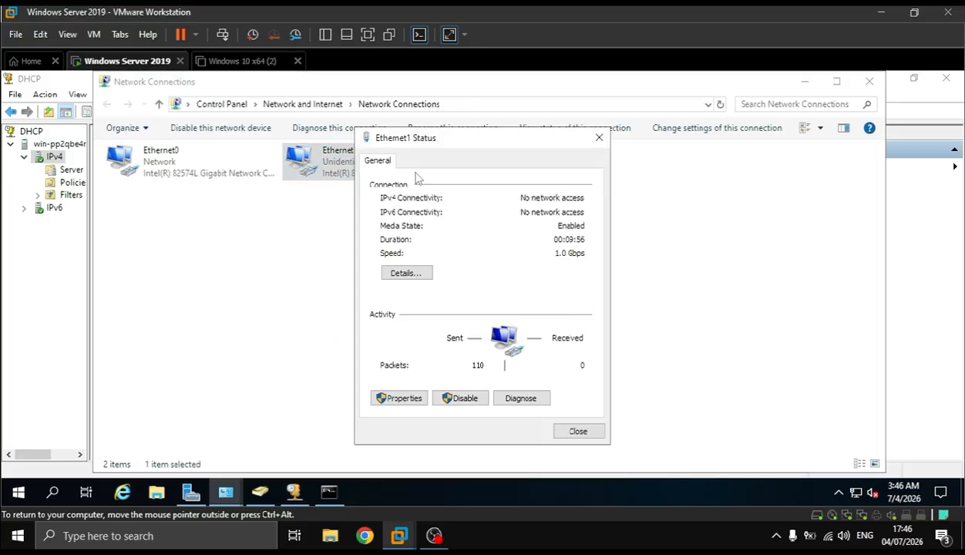
Set 8.8.8.8 as the alternate DNS server in Ethernet1's IPv4 properties and close the adapter's dialogs
{"action": "left_click", "coordinate": [404, 398]}
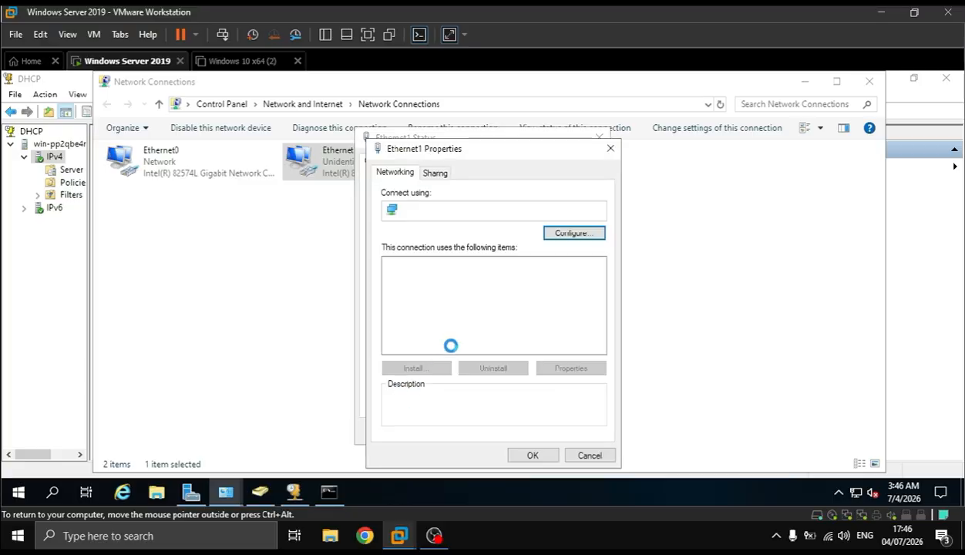
{"action": "left_click", "coordinate": [474, 301]}
{"action": "double_click", "coordinate": [476, 300]}
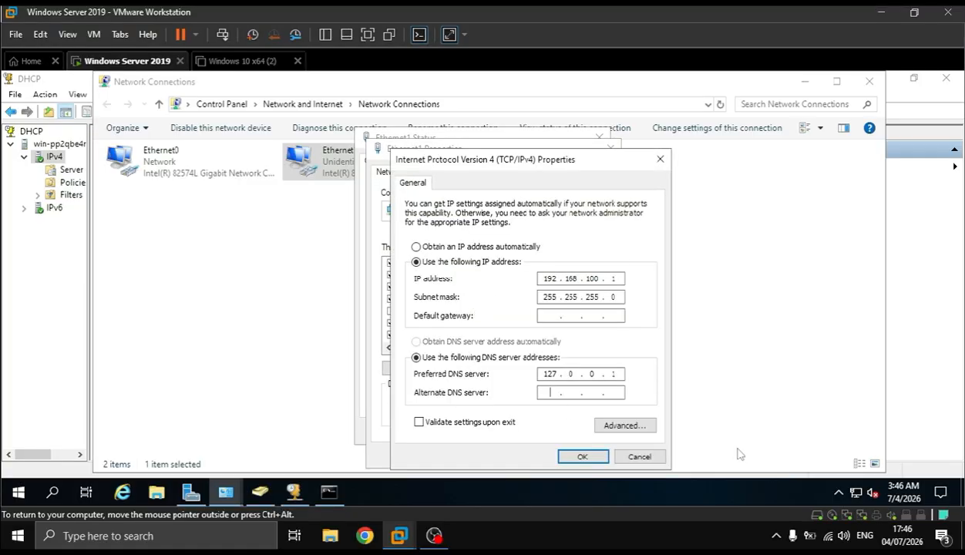
{"action": "type", "text": ".8.8"}
{"action": "left_click", "coordinate": [582, 456]}
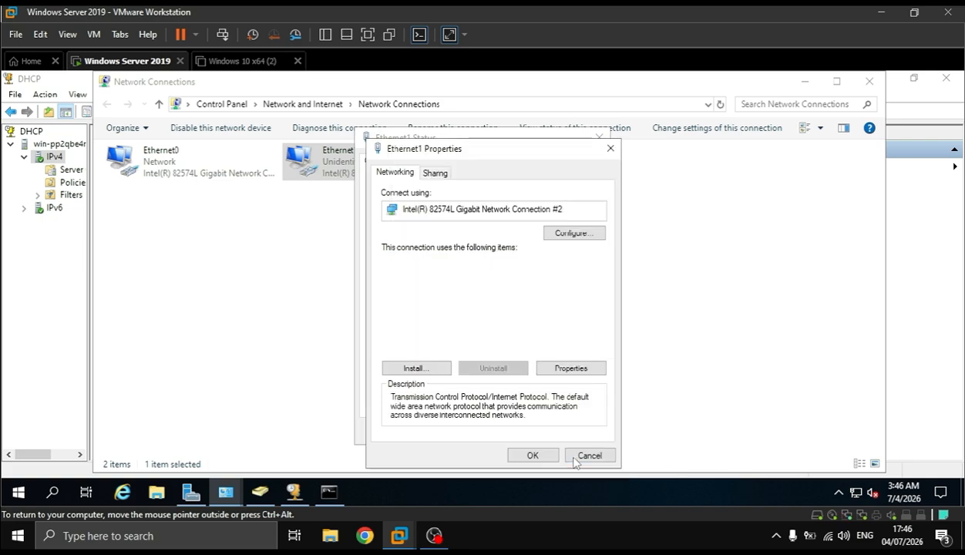
{"action": "left_click", "coordinate": [533, 456]}
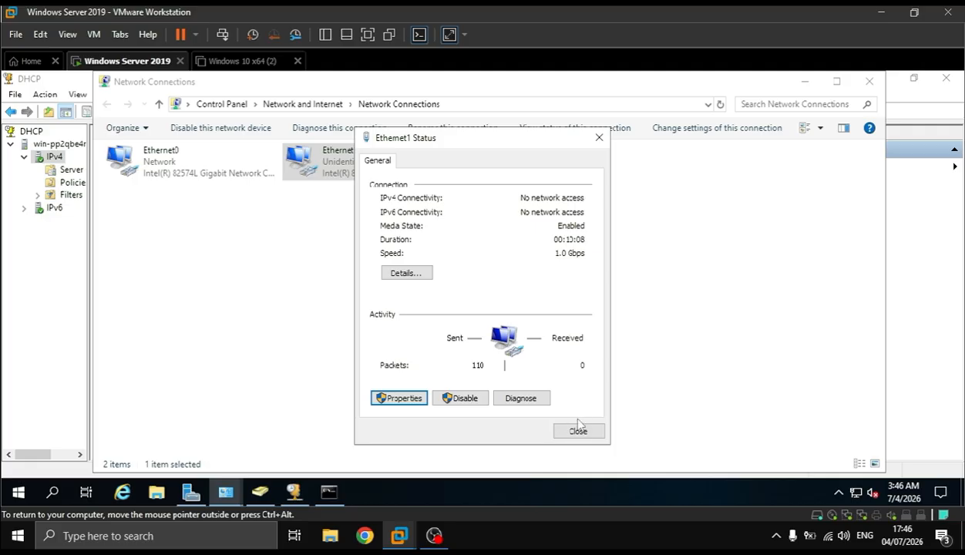
{"action": "left_click", "coordinate": [579, 426]}
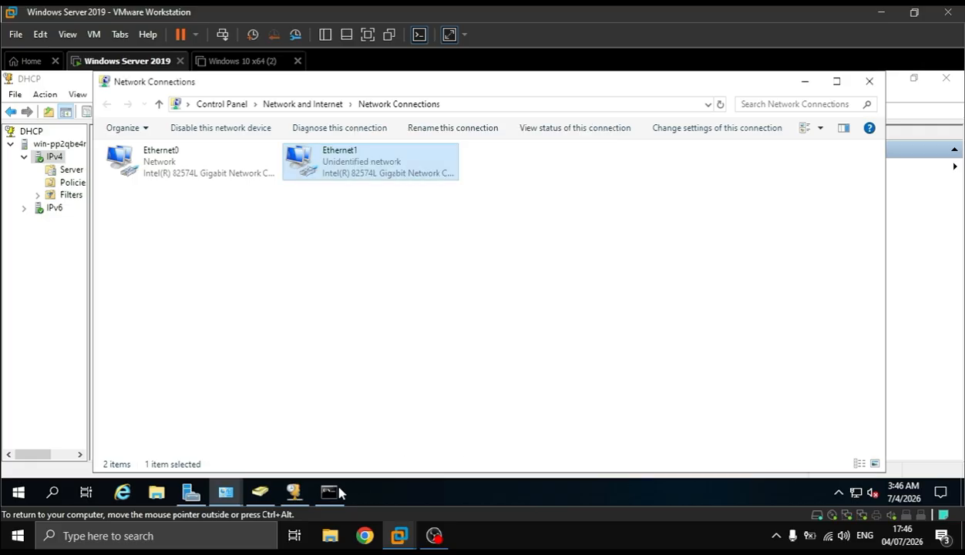
Ping jidser.com in the open Command Prompt to check name resolution, and close the prompt
{"action": "left_click", "coordinate": [293, 493]}
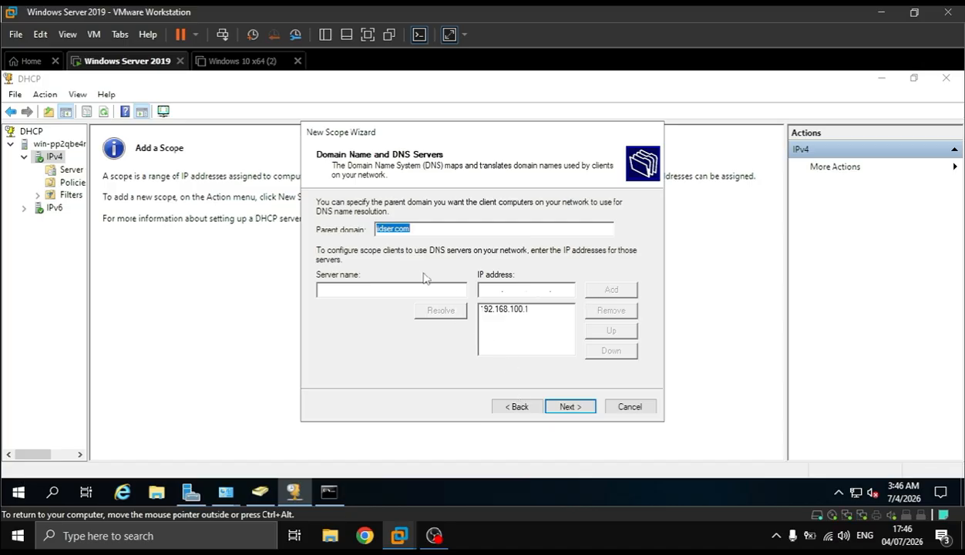
{"action": "key", "text": "super+r"}
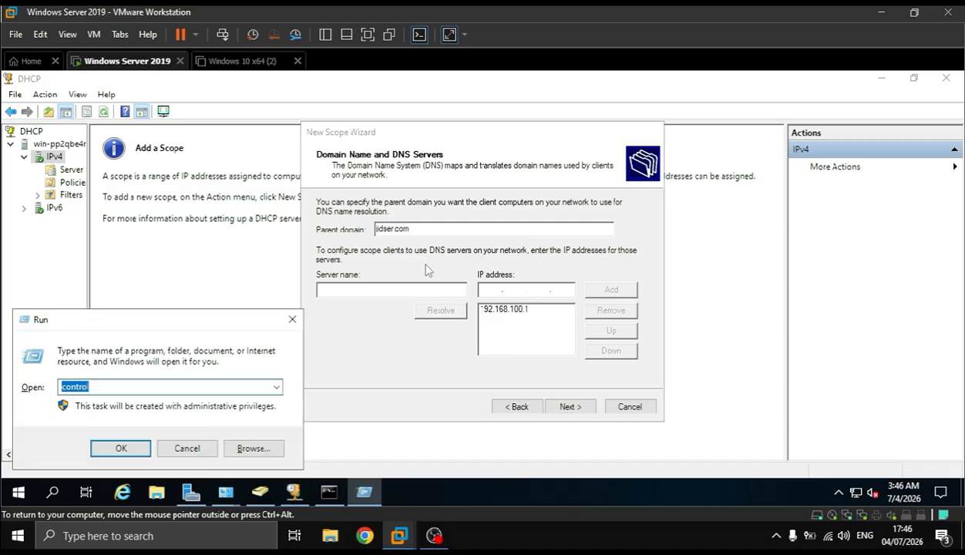
{"action": "left_click", "coordinate": [329, 492]}
{"action": "left_click", "coordinate": [348, 353]}
{"action": "type", "text": "ping jidser.com"}
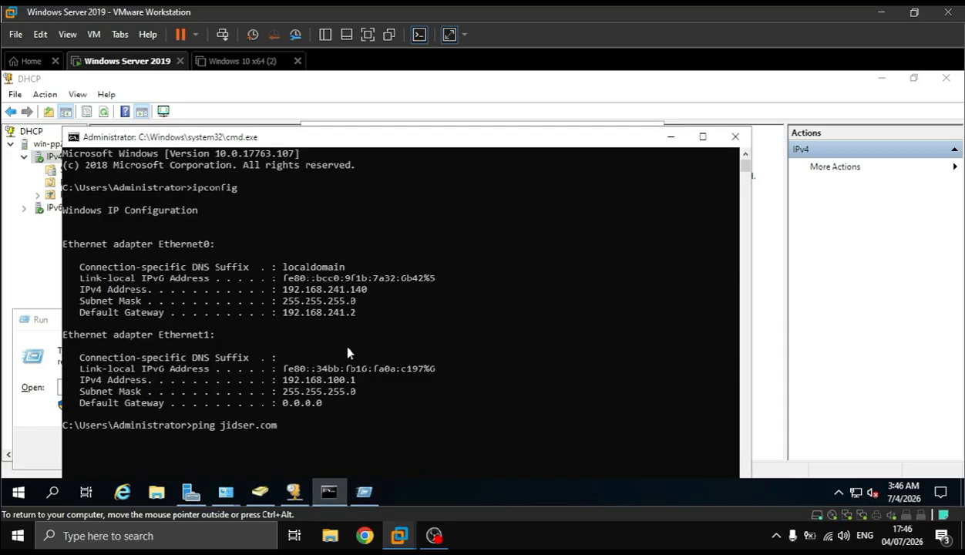
{"action": "key", "text": "Return"}
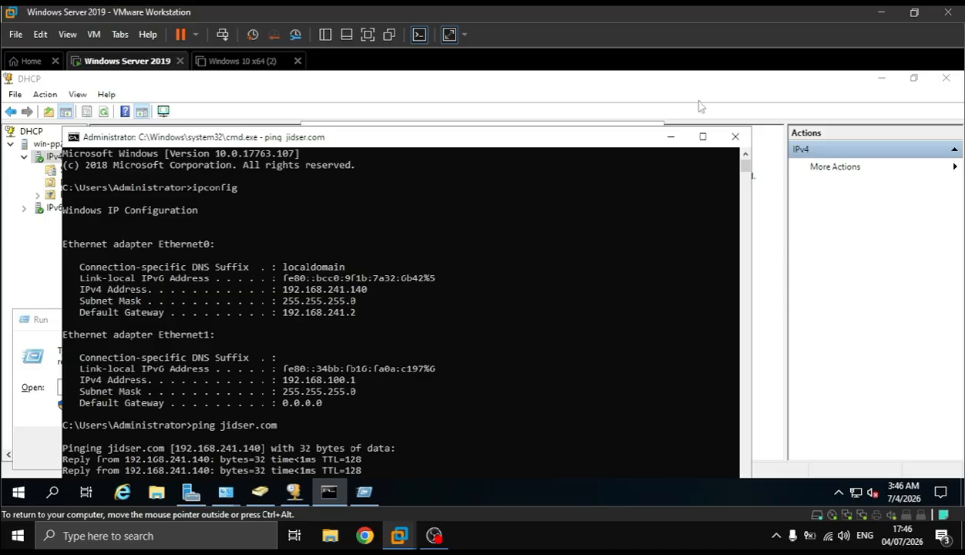
{"action": "left_click", "coordinate": [735, 139]}
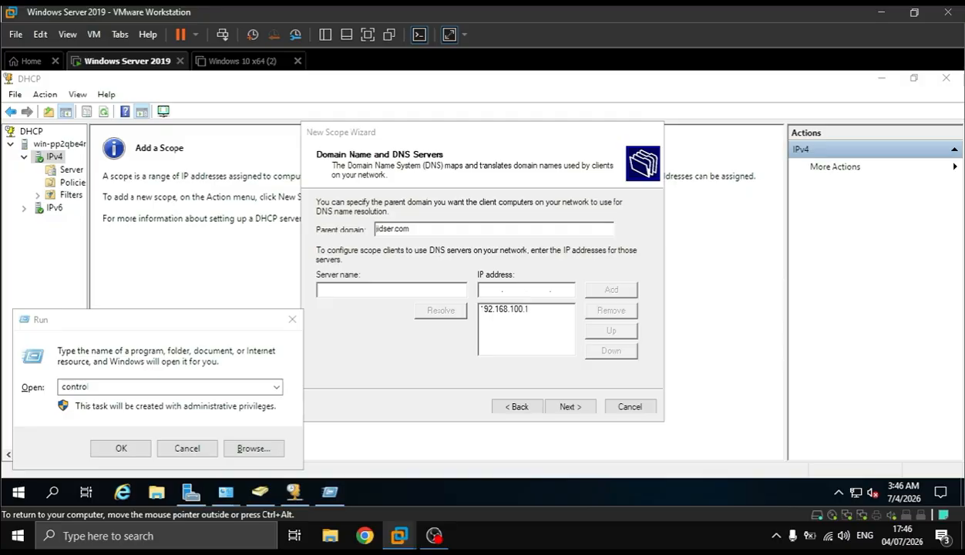
Add 8.8.8.8 as a second DNS server for the new DHCP scope and continue to the WINS page
{"action": "left_click", "coordinate": [492, 289]}
{"action": "type", "text": "8.8.8.8"}
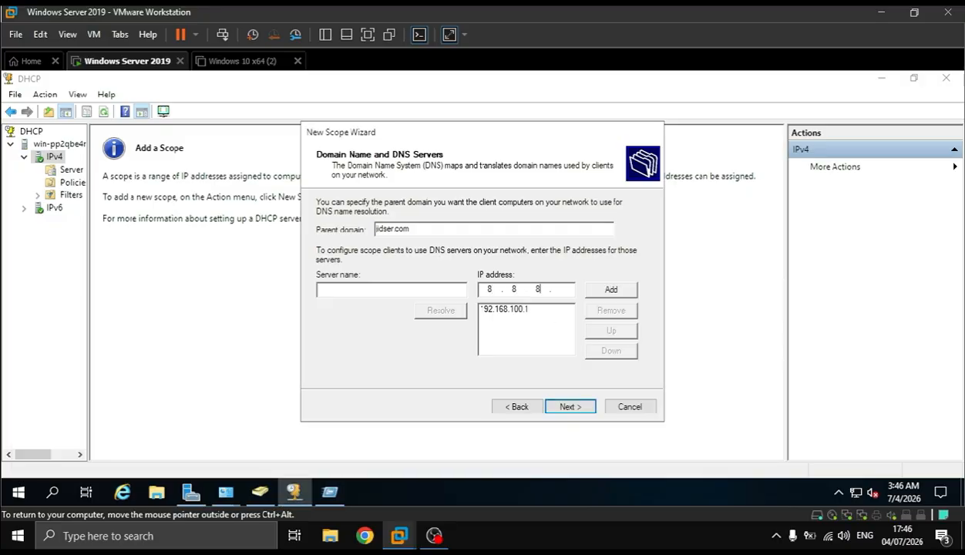
{"action": "left_click", "coordinate": [613, 291]}
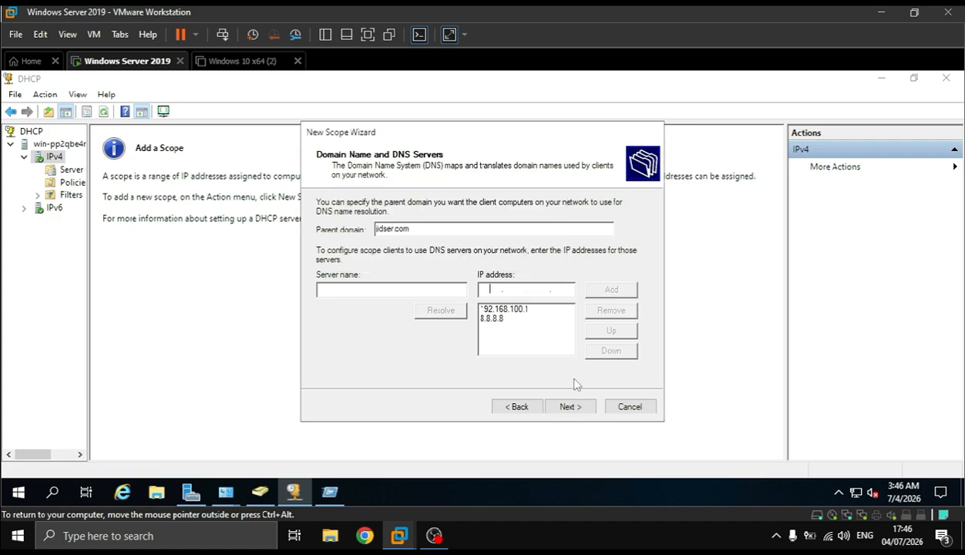
{"action": "left_click", "coordinate": [570, 407]}
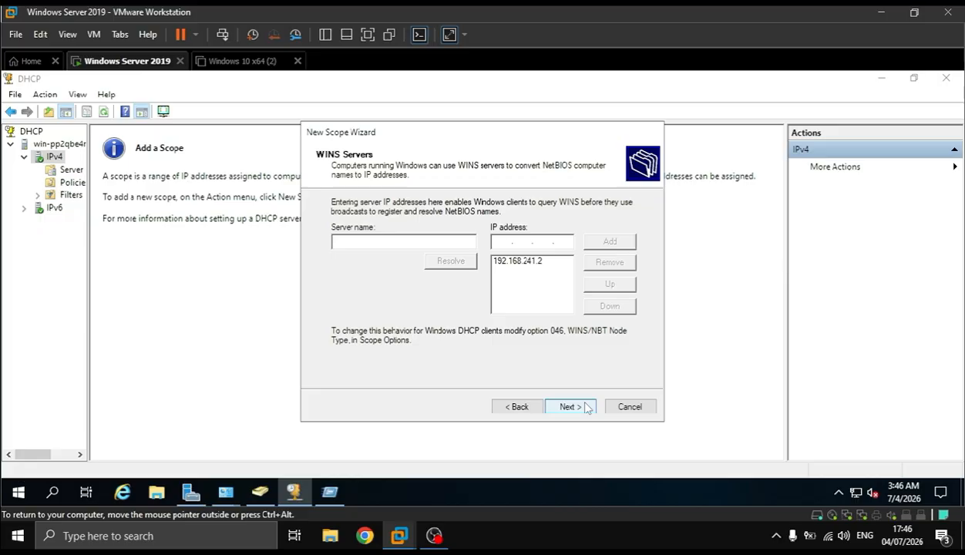
Keep the WINS server settings, activate the scope immediately, and finish the New Scope Wizard
{"action": "left_click", "coordinate": [570, 407]}
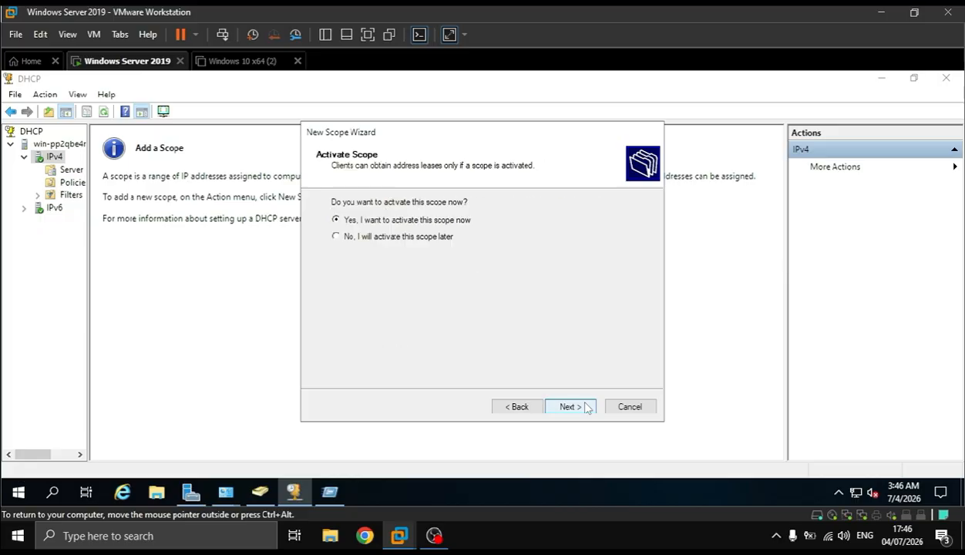
{"action": "left_click", "coordinate": [571, 407]}
{"action": "left_click", "coordinate": [586, 407]}
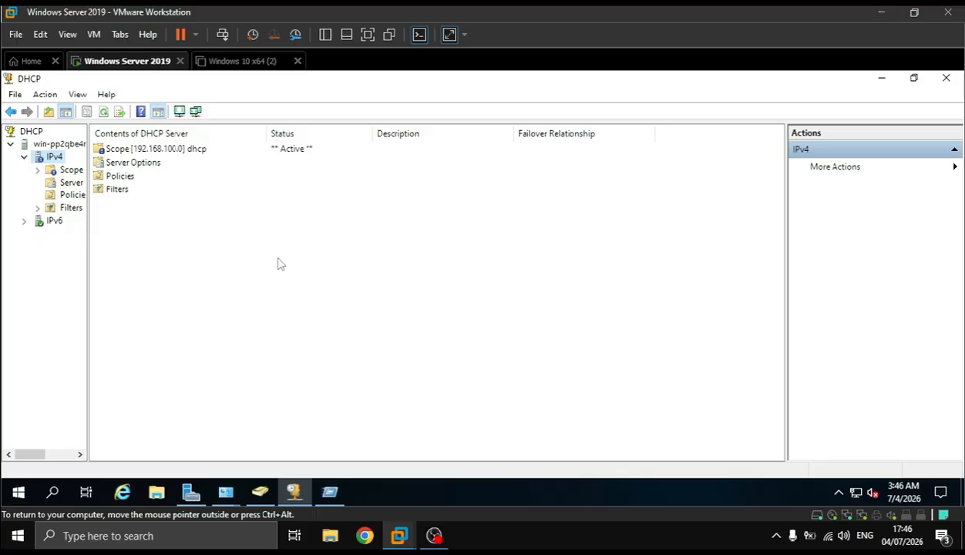
View the contents of the new 192.168.100.0 scope, and close the DHCP console and the network settings windows
{"action": "double_click", "coordinate": [100, 150]}
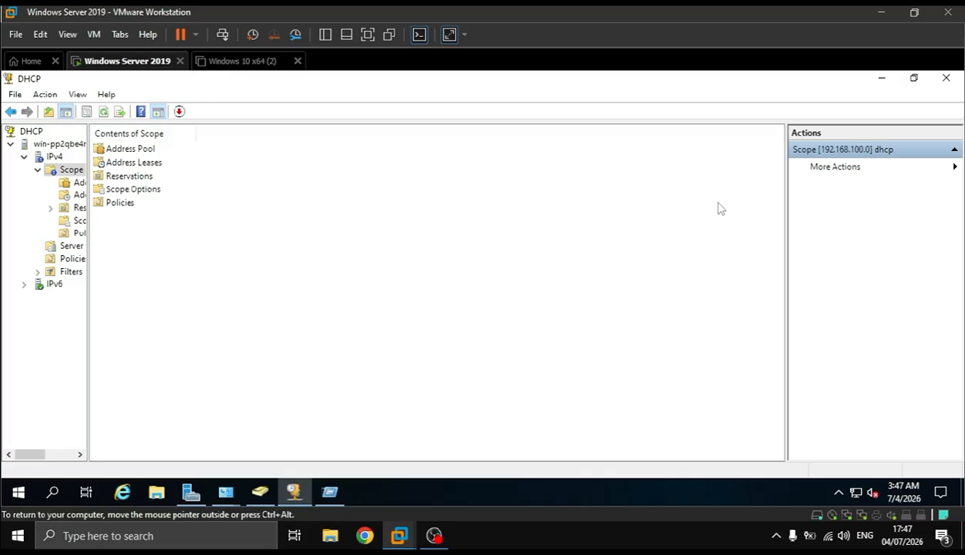
{"action": "left_click", "coordinate": [946, 78]}
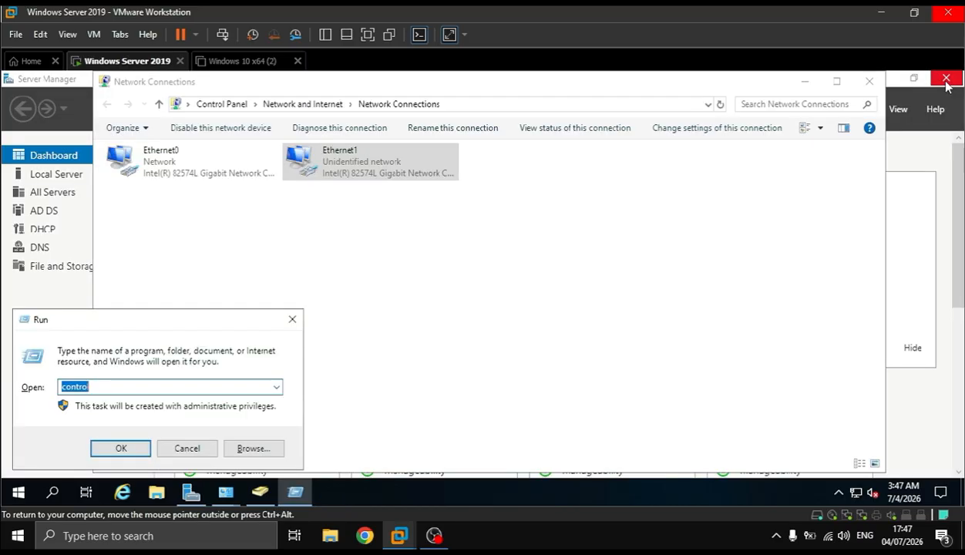
{"action": "left_click", "coordinate": [871, 90]}
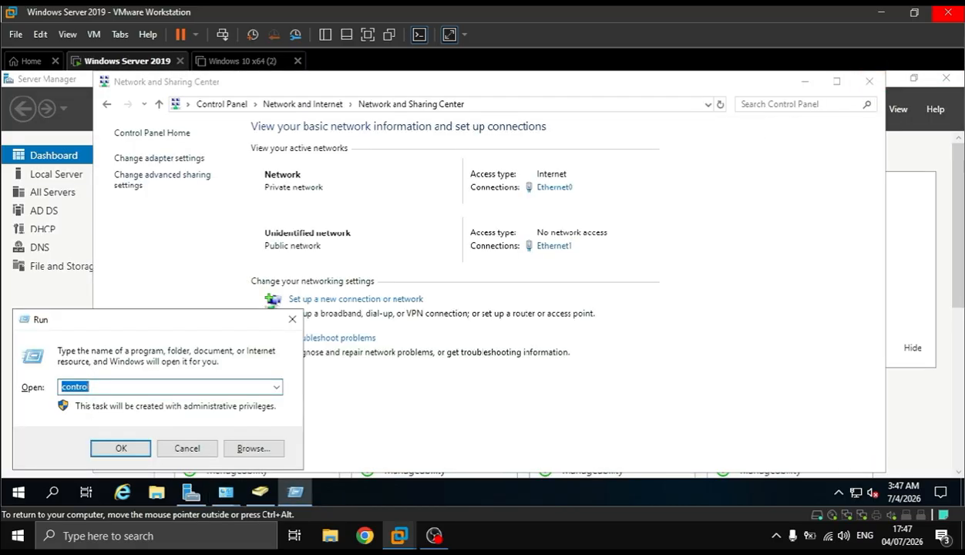
{"action": "left_click", "coordinate": [868, 81]}
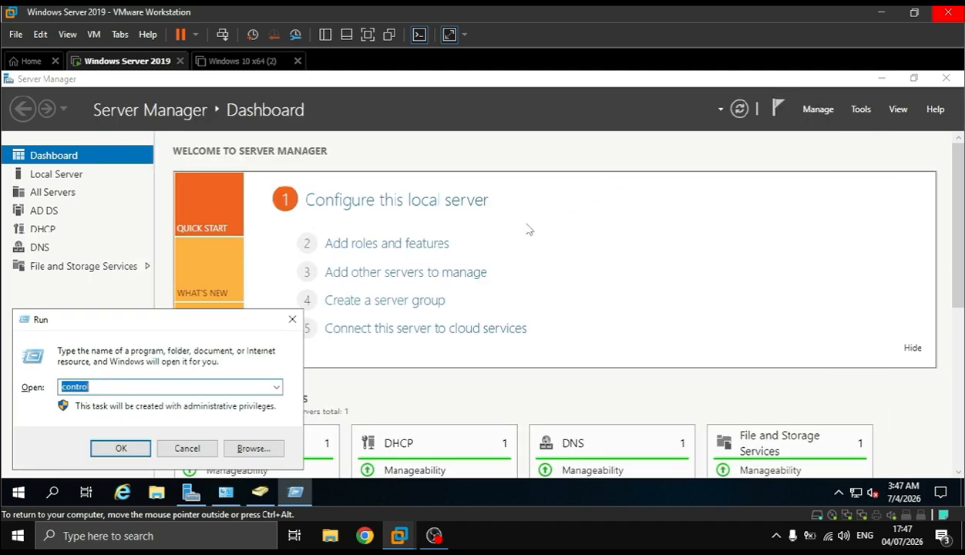
Start adding roles and features with a role-based installation on this server, select the Remote Access role, and keep the default features
{"action": "left_click", "coordinate": [409, 243]}
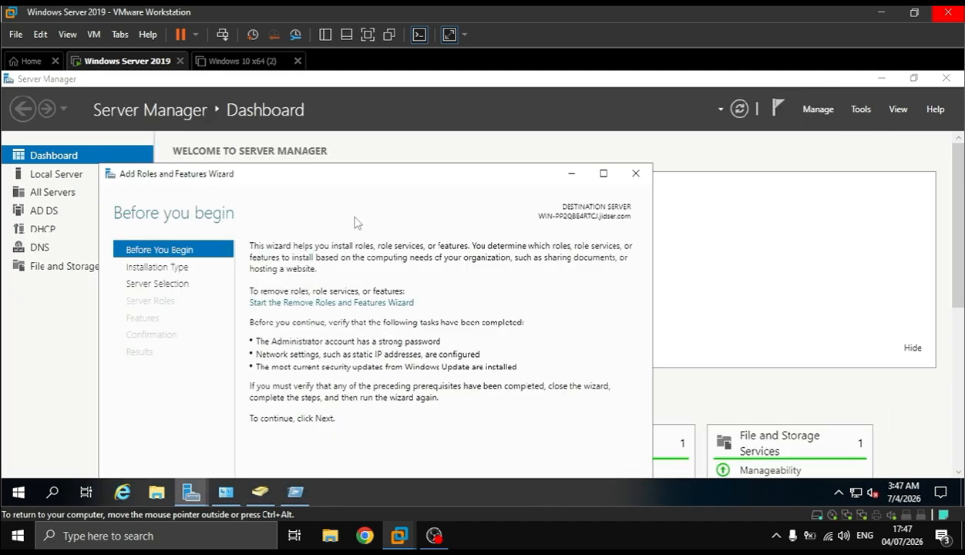
{"action": "left_click_drag", "start_coordinate": [371, 181], "coordinate": [378, 90]}
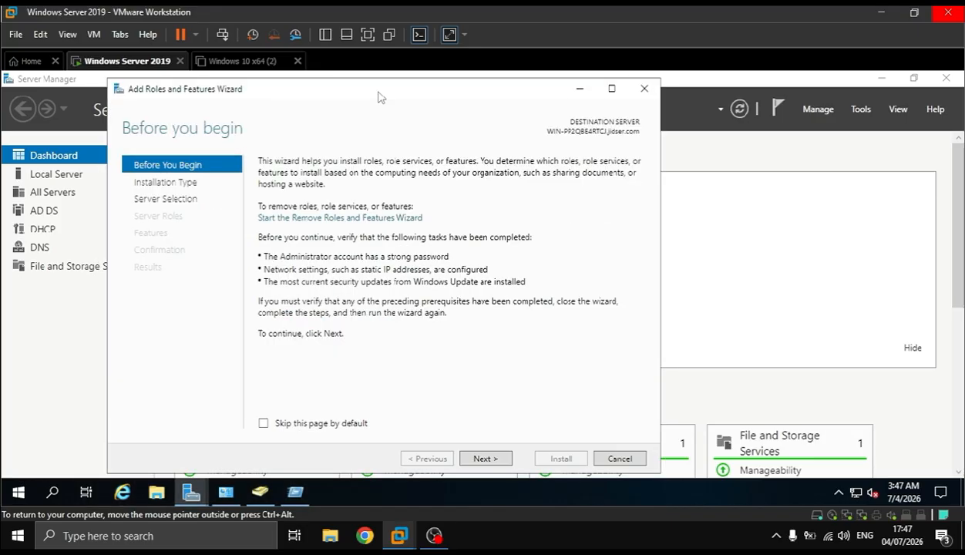
{"action": "left_click", "coordinate": [502, 457]}
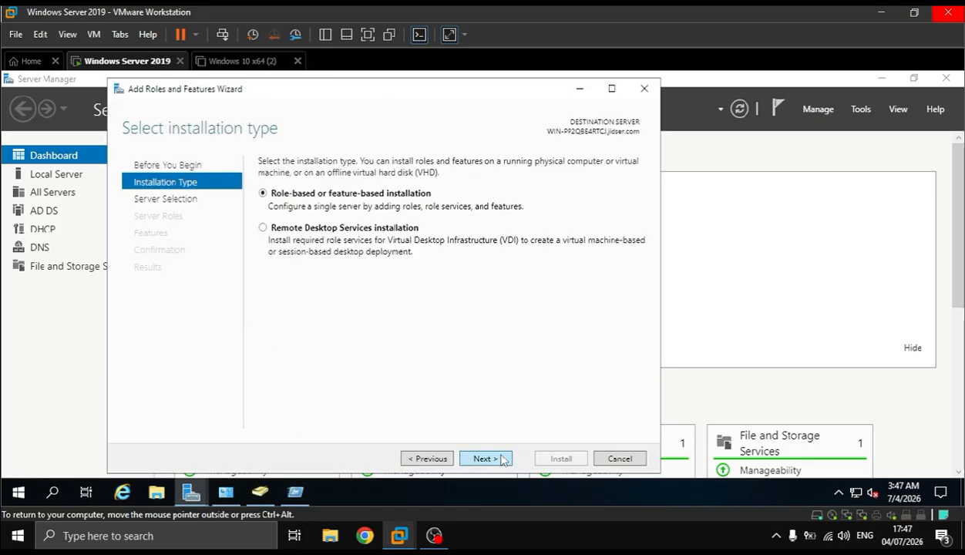
{"action": "left_click", "coordinate": [504, 459]}
{"action": "left_click", "coordinate": [502, 459]}
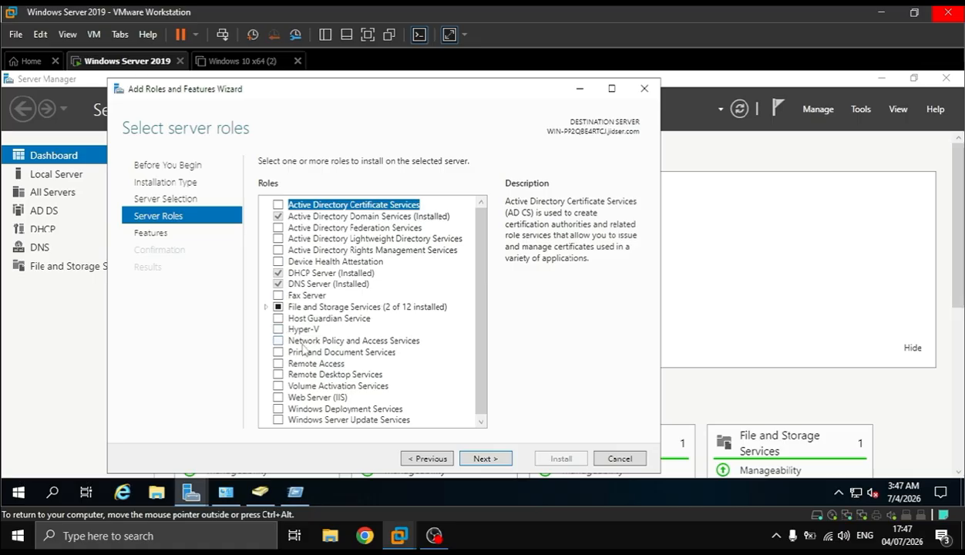
{"action": "left_click", "coordinate": [279, 364]}
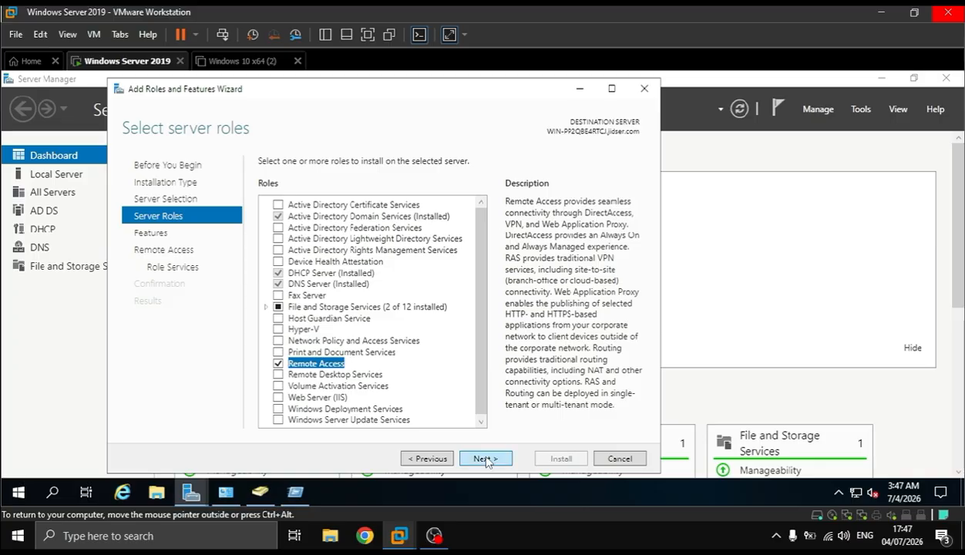
{"action": "left_click", "coordinate": [485, 459]}
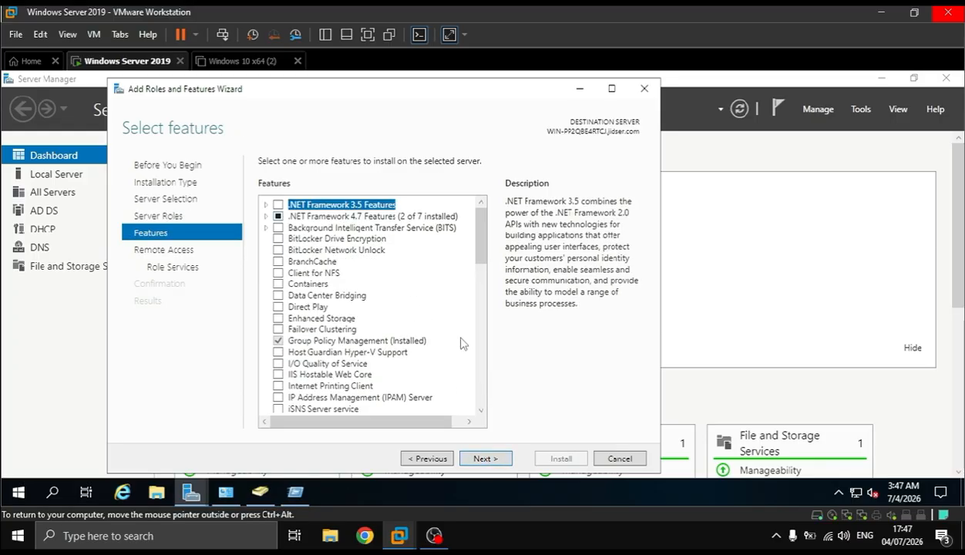
{"action": "left_click", "coordinate": [486, 458]}
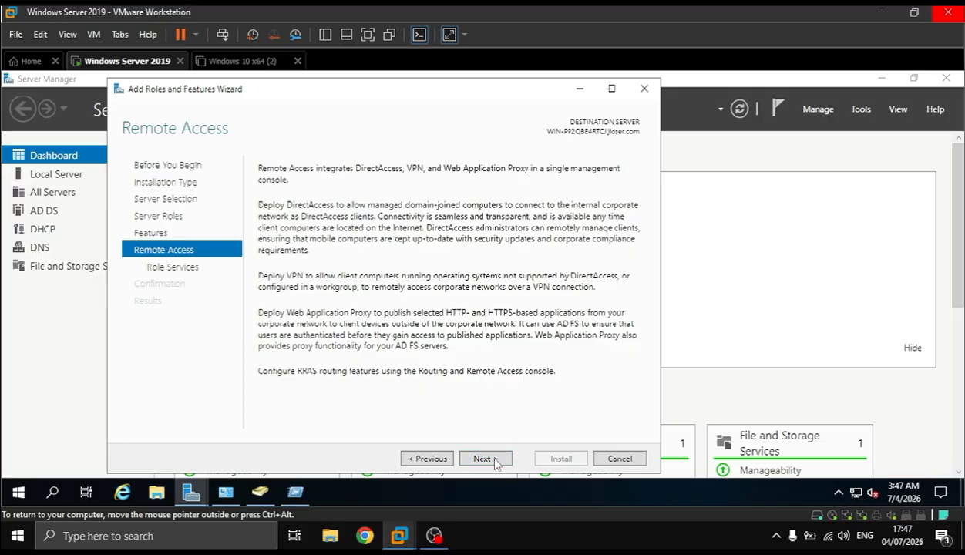
Select the DirectAccess and VPN (RAS), Routing, and Web Application Proxy role services for Remote Access, including their required features
{"action": "left_click", "coordinate": [485, 458]}
{"action": "left_click", "coordinate": [277, 205]}
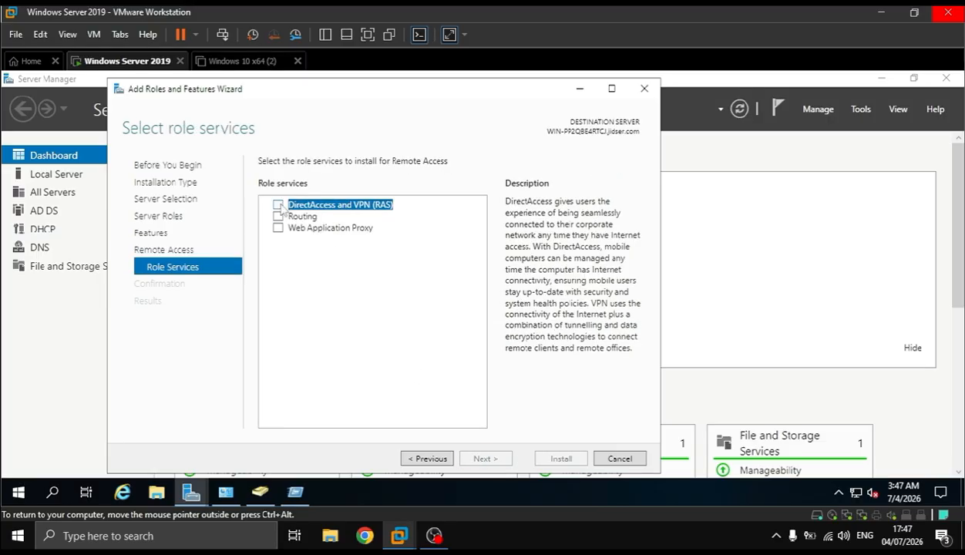
{"action": "left_click", "coordinate": [426, 402]}
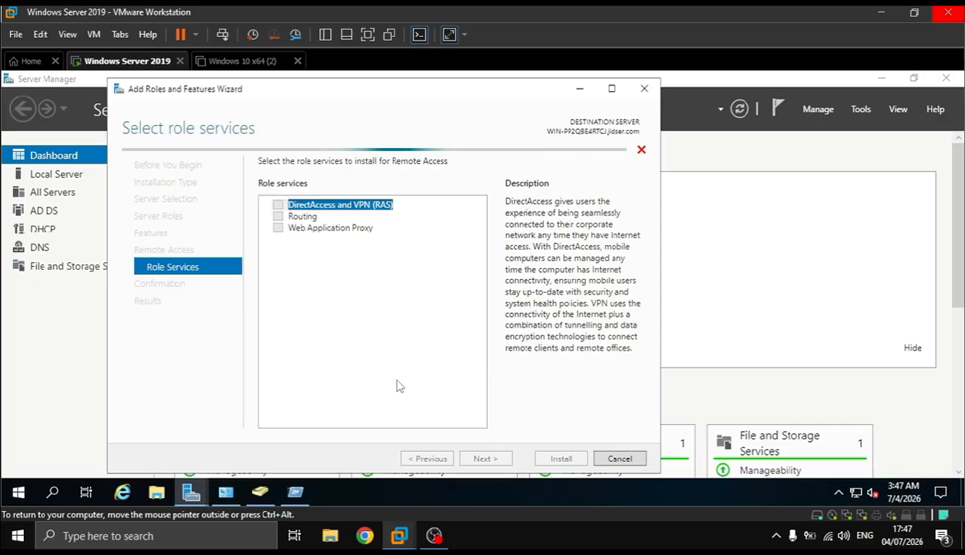
{"action": "left_click", "coordinate": [277, 217]}
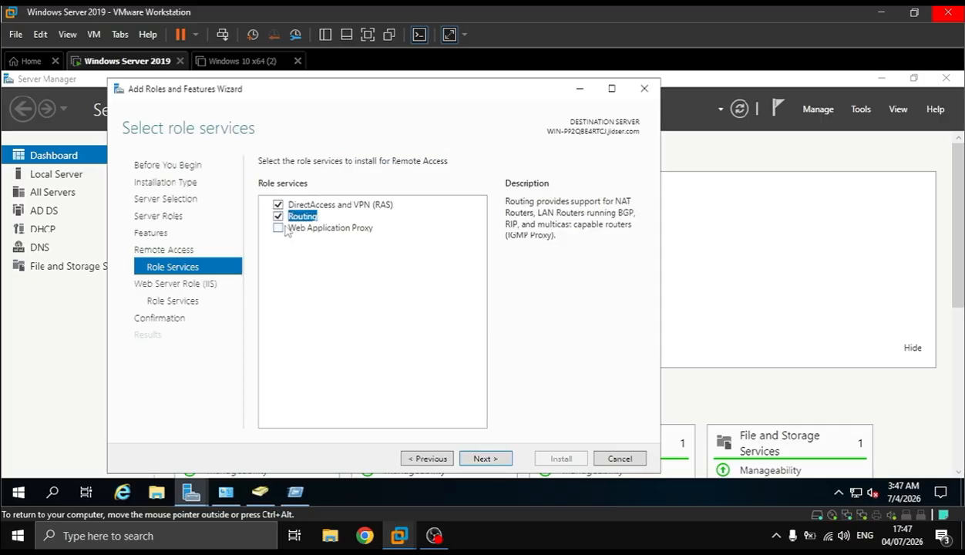
{"action": "left_click", "coordinate": [278, 229]}
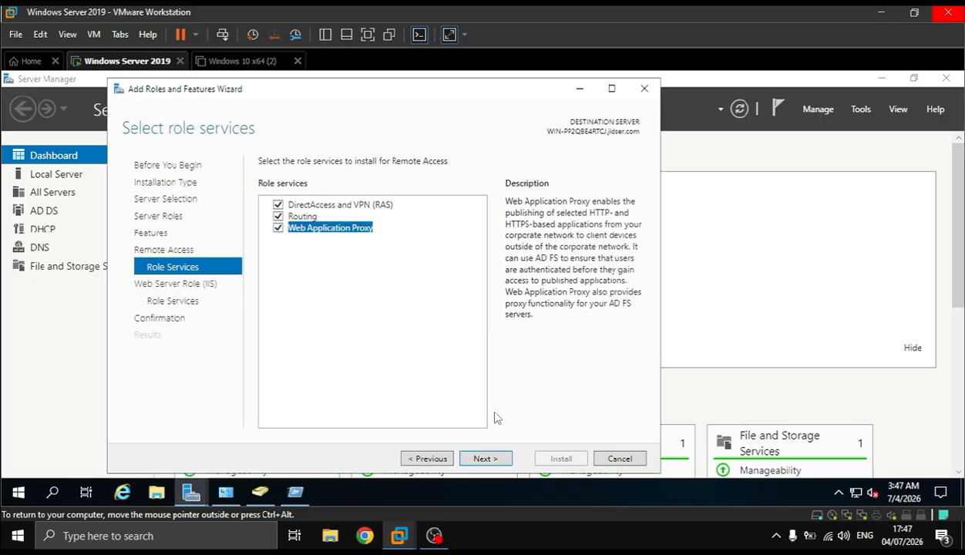
Keep the default Web Server (IIS) role services and start installing the selected roles
{"action": "left_click", "coordinate": [483, 458]}
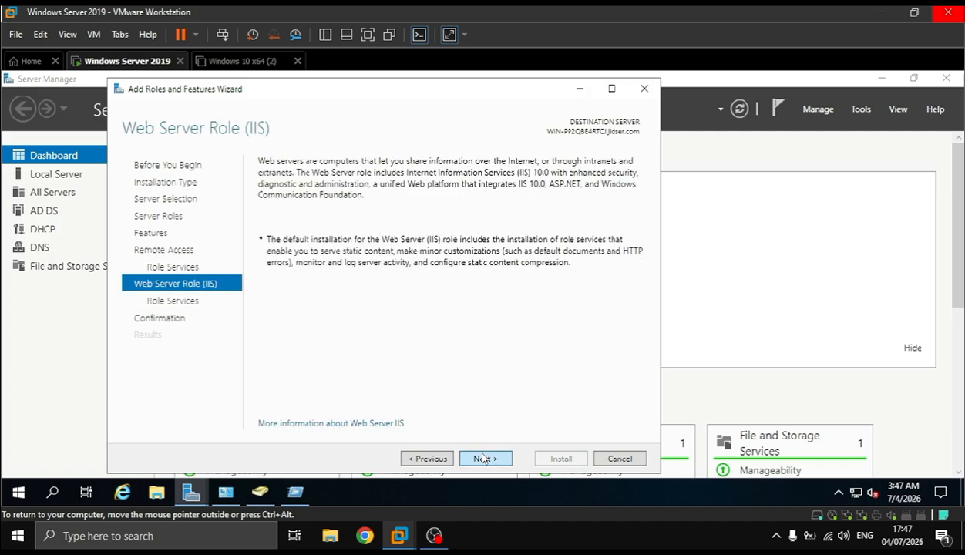
{"action": "left_click", "coordinate": [483, 458]}
{"action": "left_click", "coordinate": [493, 458]}
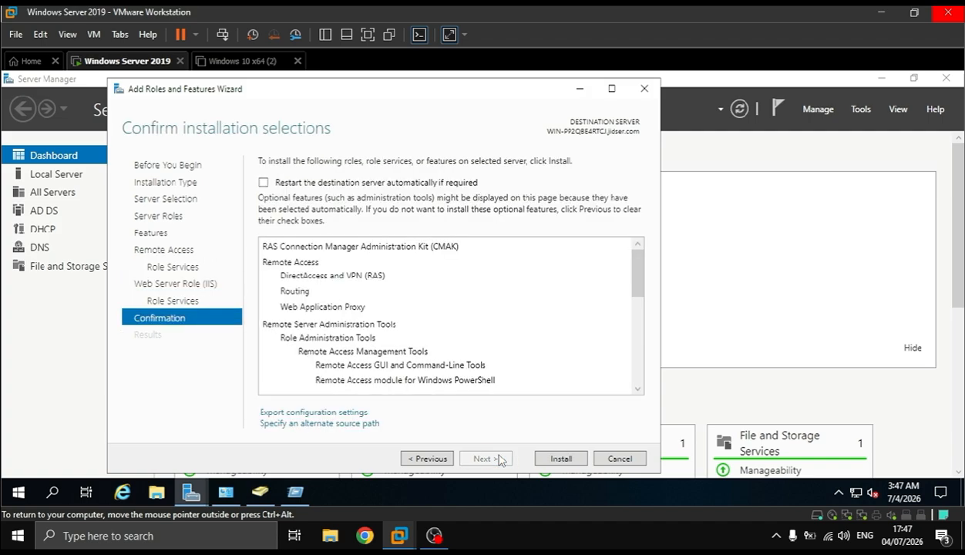
{"action": "left_click", "coordinate": [561, 459]}
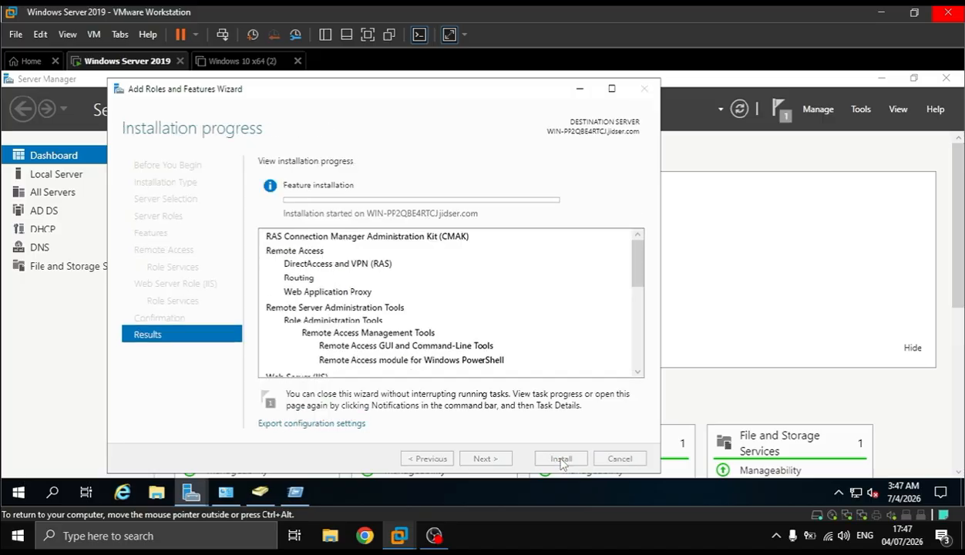
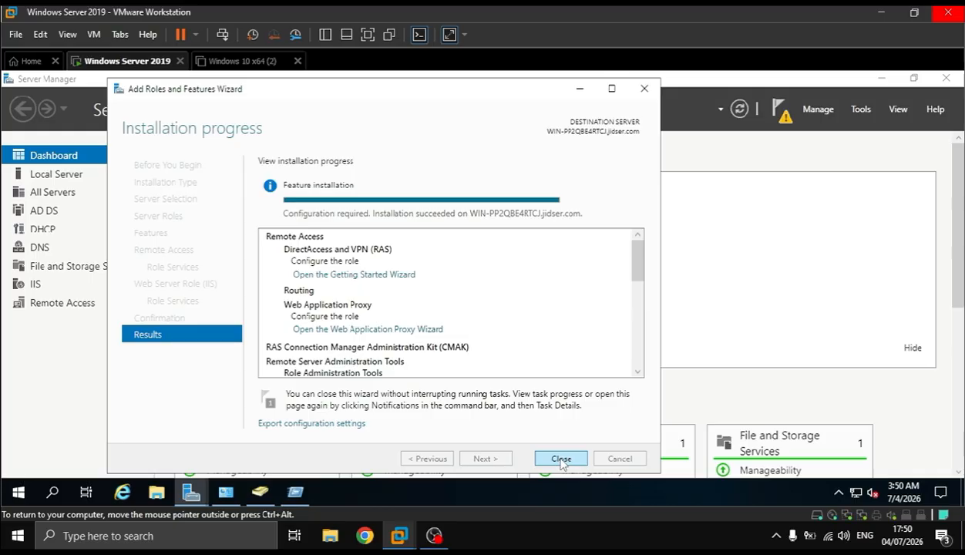
Close the finished role installation wizard and open the Routing and Remote Access console
{"action": "left_click", "coordinate": [563, 463]}
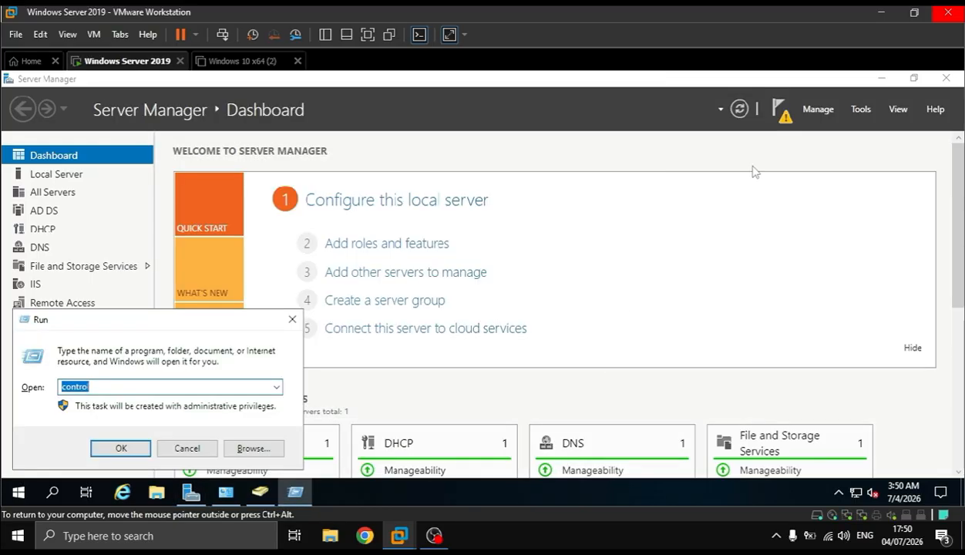
{"action": "left_click", "coordinate": [779, 108]}
{"action": "left_click", "coordinate": [778, 108]}
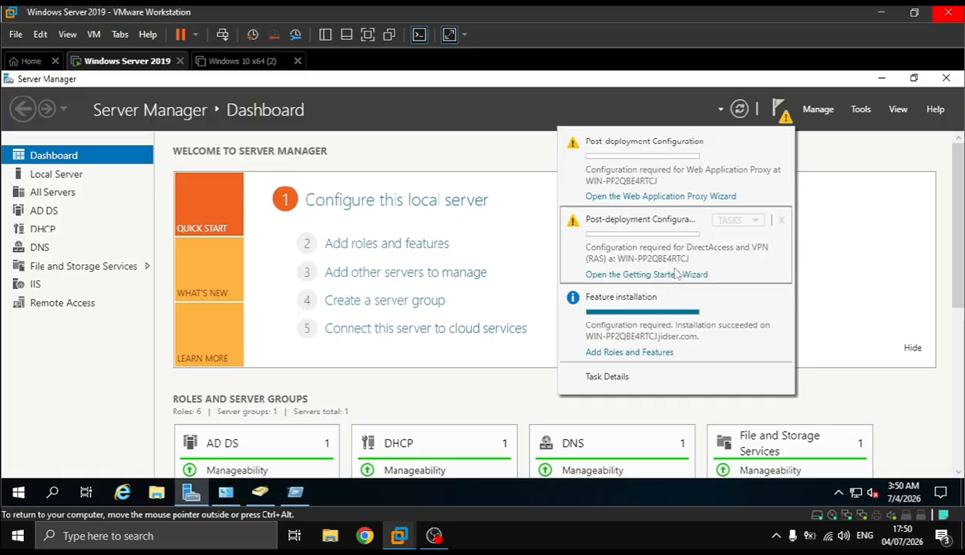
{"action": "left_click", "coordinate": [861, 110]}
{"action": "scroll", "coordinate": [794, 482], "scroll_direction": "down", "scroll_amount": 2}
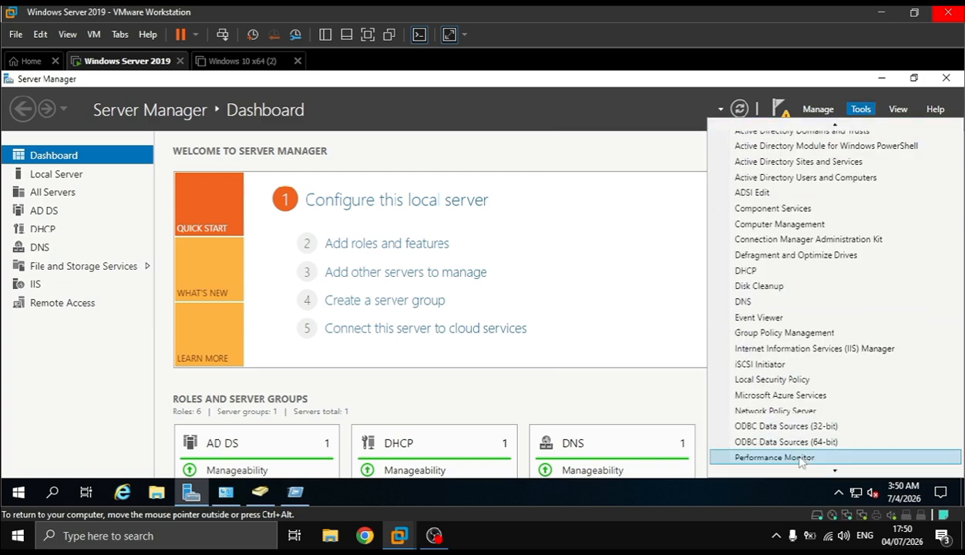
{"action": "scroll", "coordinate": [799, 484], "scroll_direction": "down", "scroll_amount": 5}
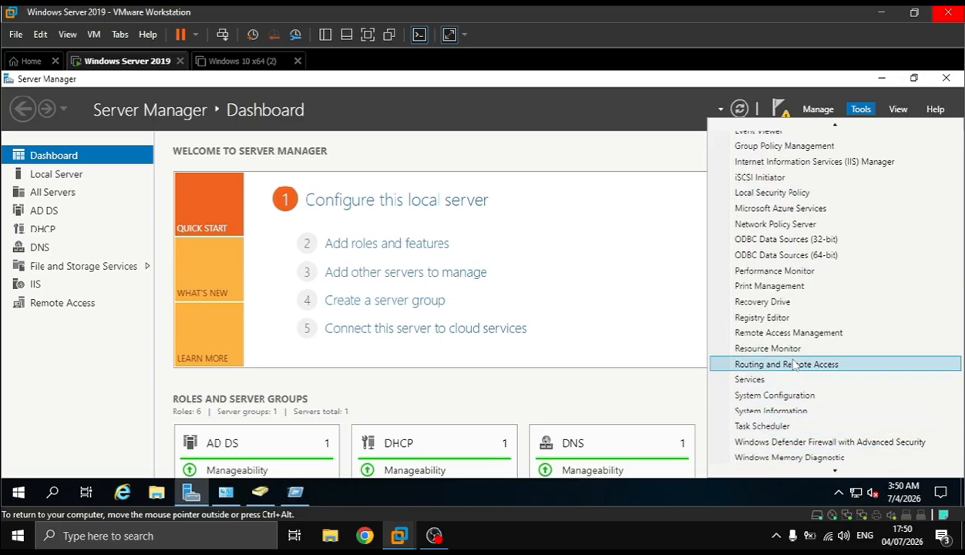
{"action": "left_click", "coordinate": [794, 366]}
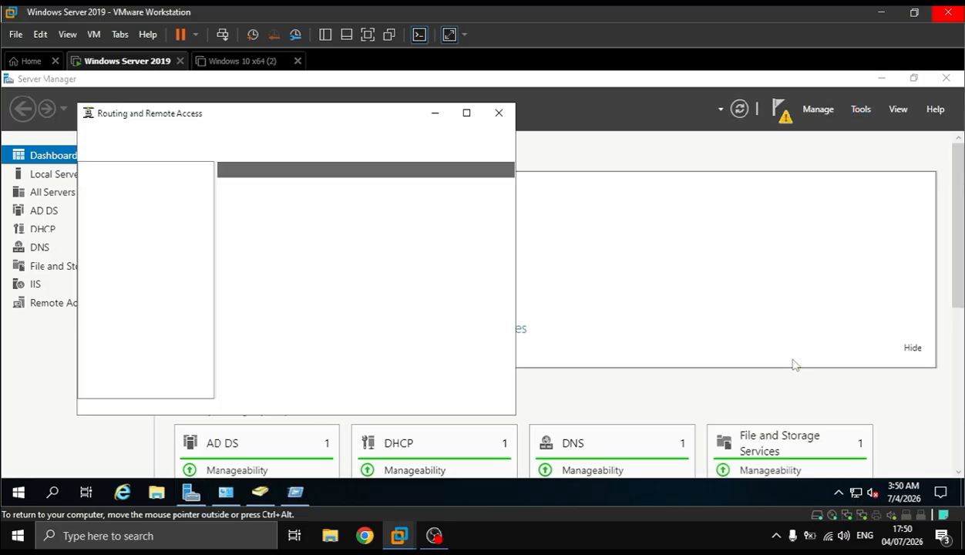
Configure and enable Routing and Remote Access on the local server with a custom configuration of NAT and LAN routing, and start the service
{"action": "left_click", "coordinate": [123, 197]}
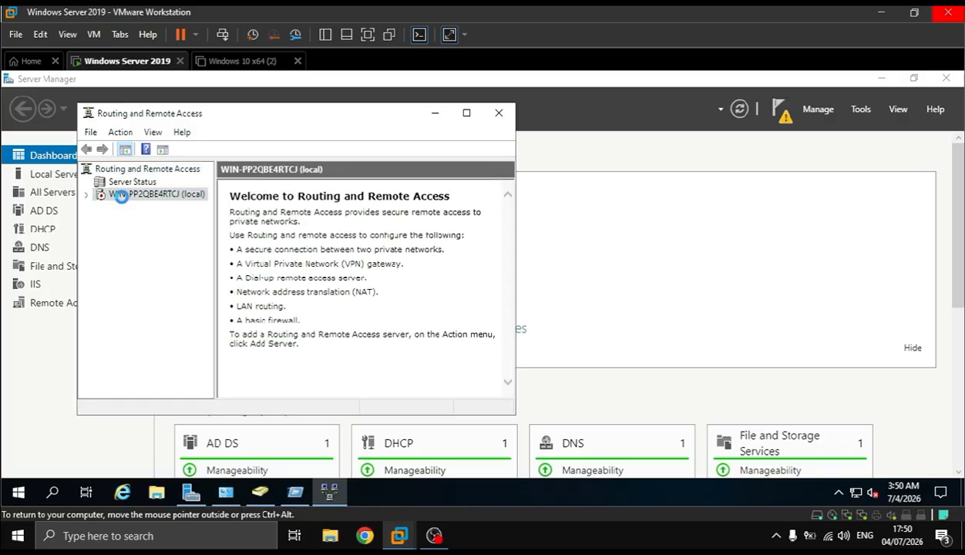
{"action": "right_click", "coordinate": [124, 199]}
{"action": "left_click", "coordinate": [217, 208]}
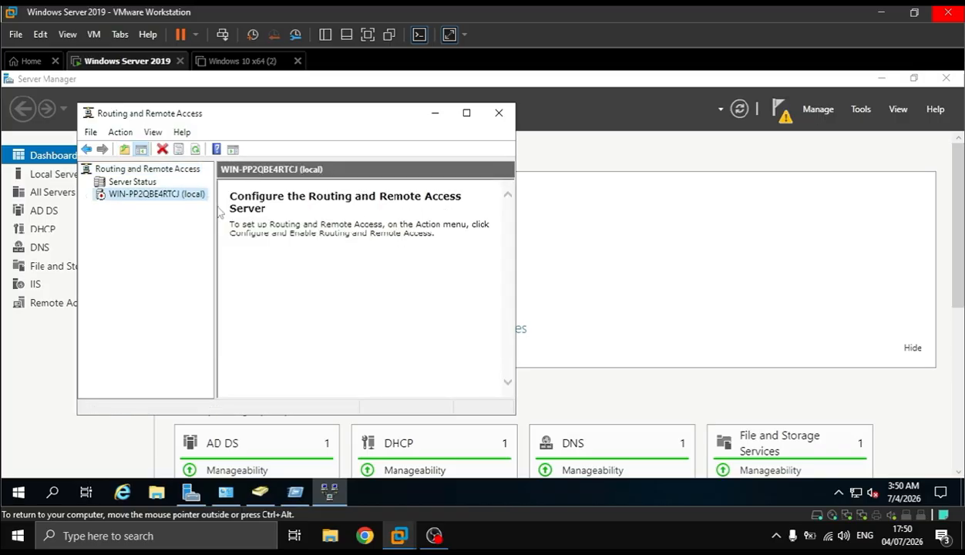
{"action": "left_click", "coordinate": [377, 393]}
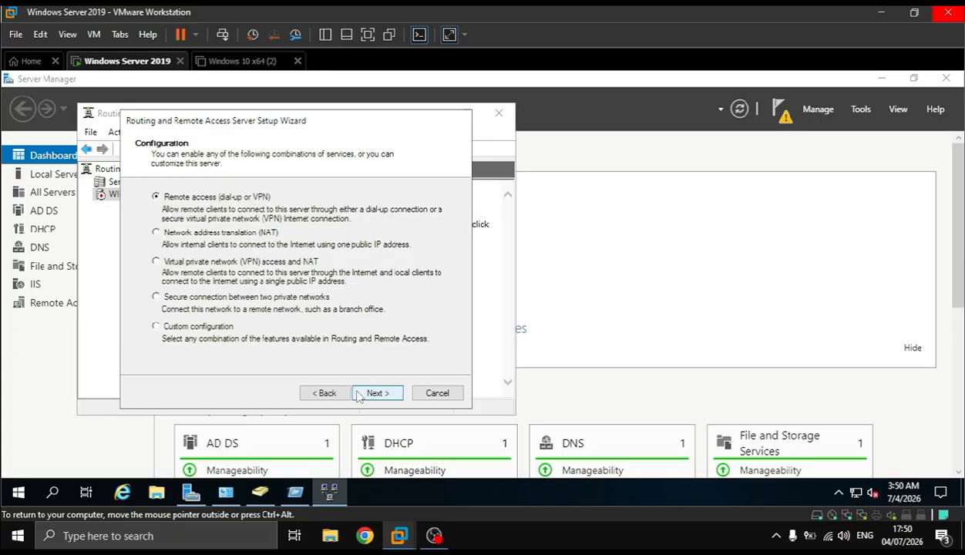
{"action": "left_click", "coordinate": [199, 327]}
{"action": "left_click", "coordinate": [376, 393]}
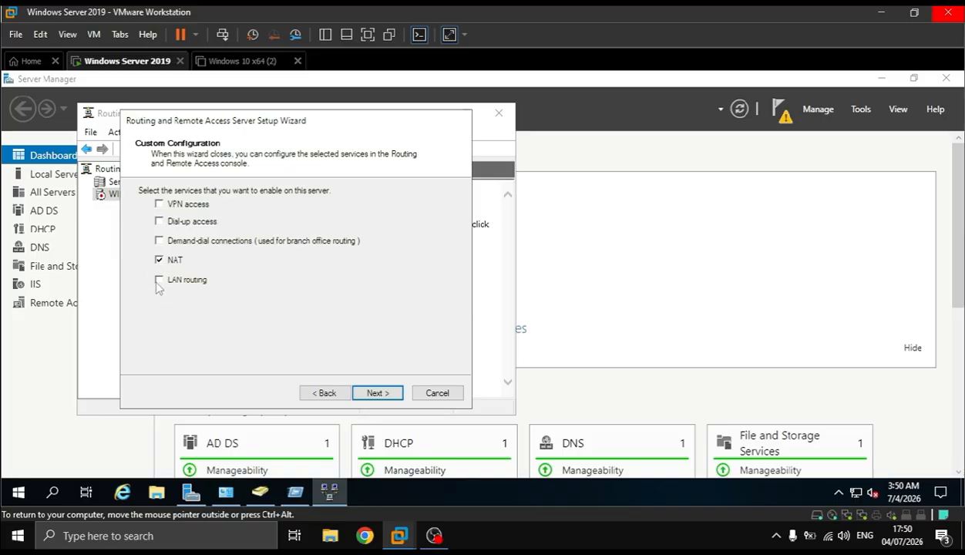
{"action": "left_click", "coordinate": [382, 394]}
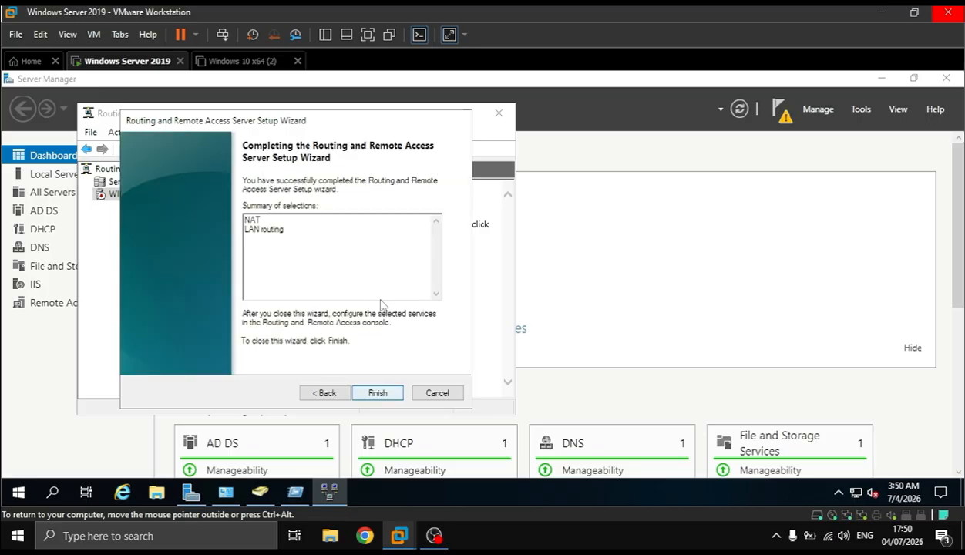
{"action": "left_click", "coordinate": [378, 396]}
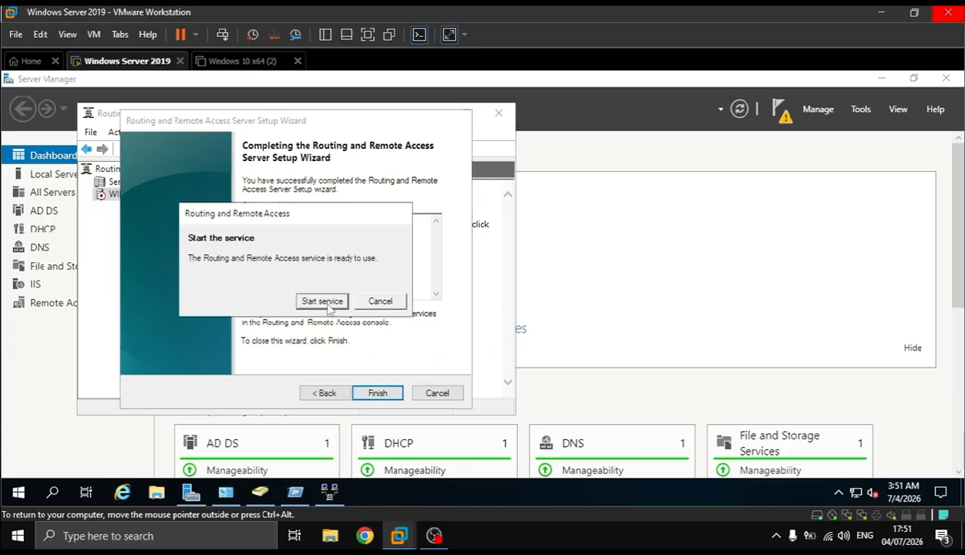
{"action": "left_click", "coordinate": [326, 304]}
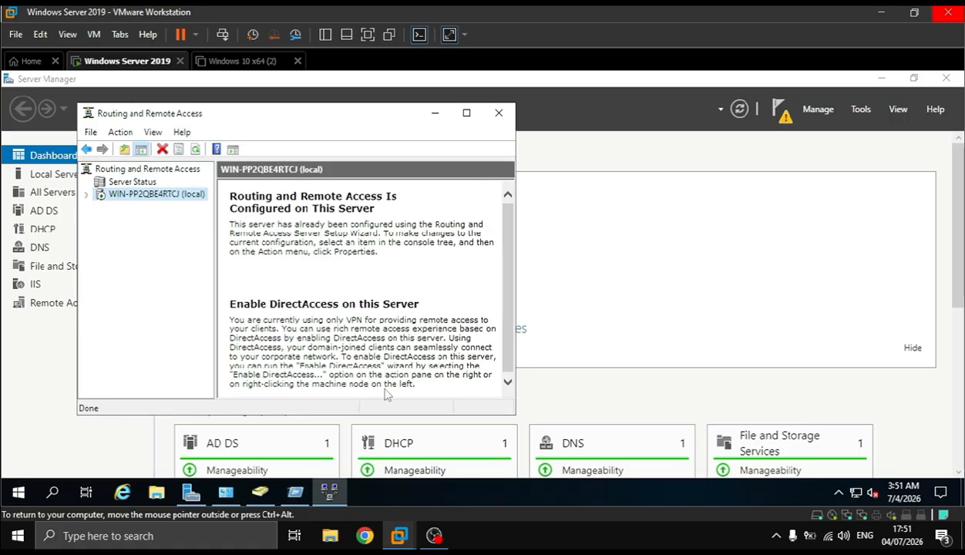
Add Ethernet0 to the IPv4 NAT interfaces as a public interface connected to the Internet, with NAT enabled on it
{"action": "double_click", "coordinate": [236, 121]}
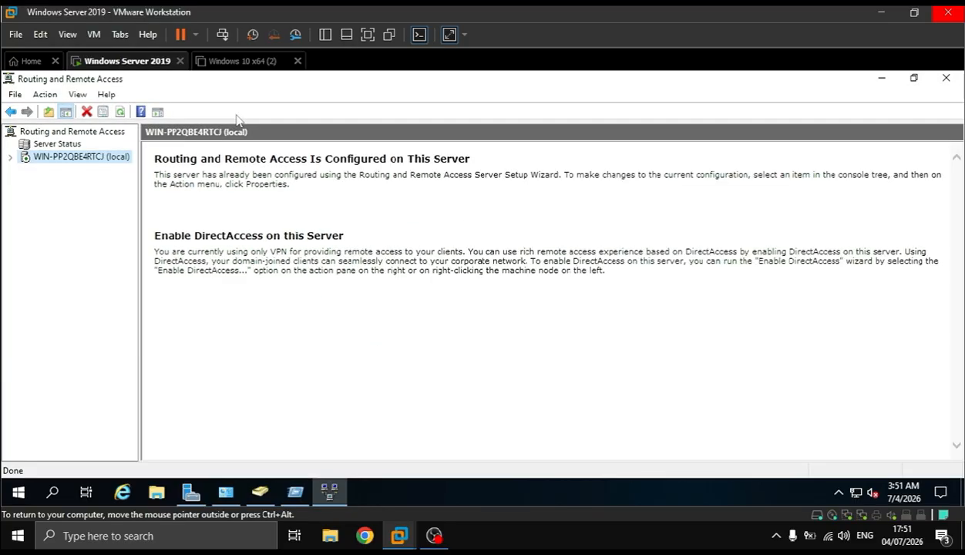
{"action": "left_click", "coordinate": [10, 157]}
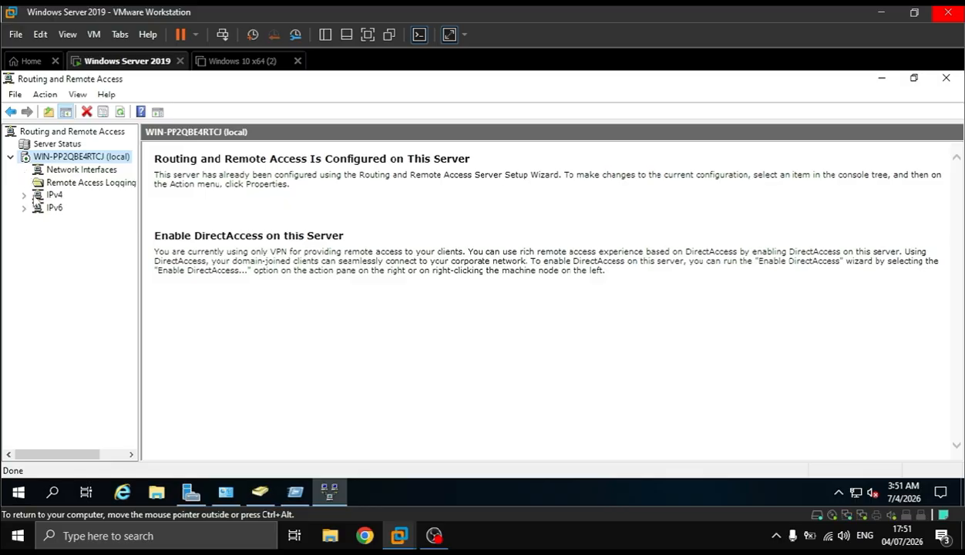
{"action": "left_click", "coordinate": [23, 197]}
{"action": "left_click", "coordinate": [68, 245]}
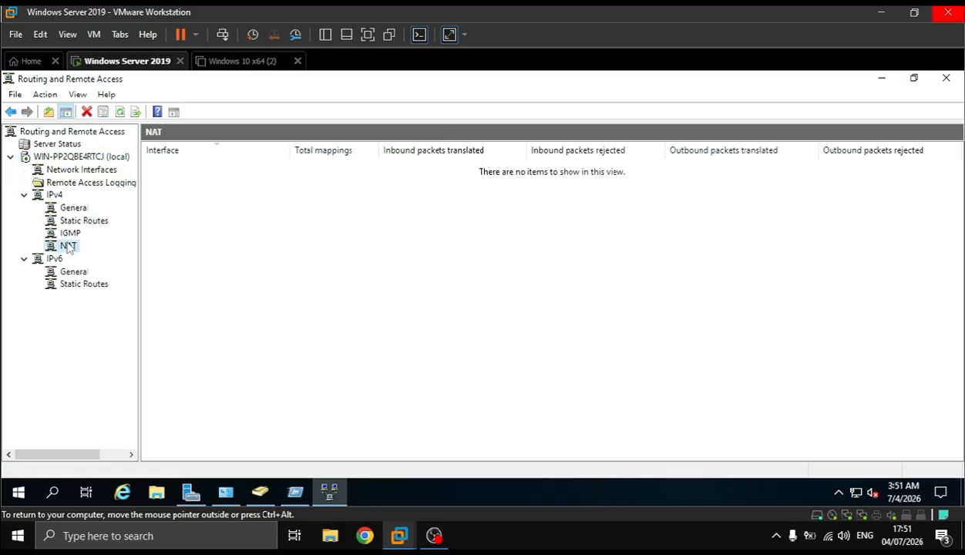
{"action": "right_click", "coordinate": [204, 219]}
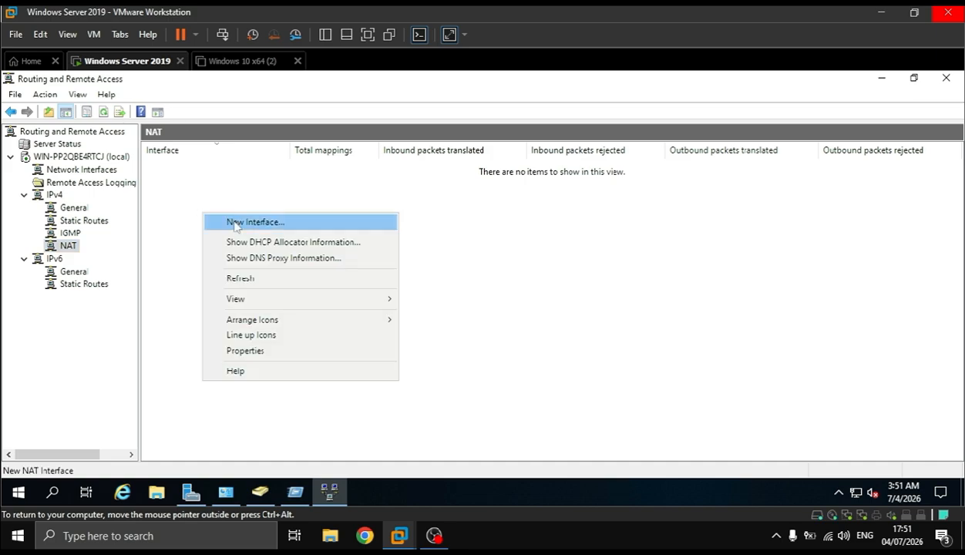
{"action": "left_click", "coordinate": [235, 222]}
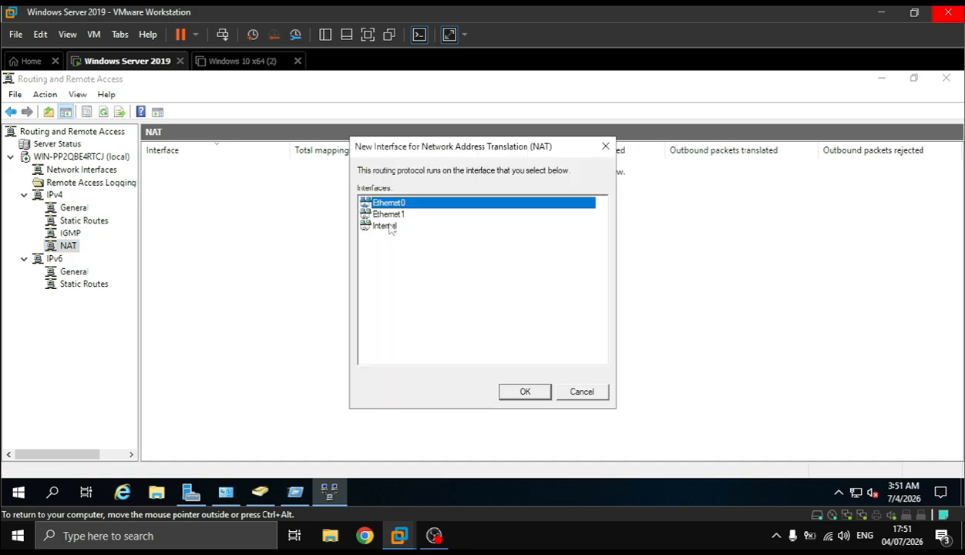
{"action": "left_click", "coordinate": [525, 393]}
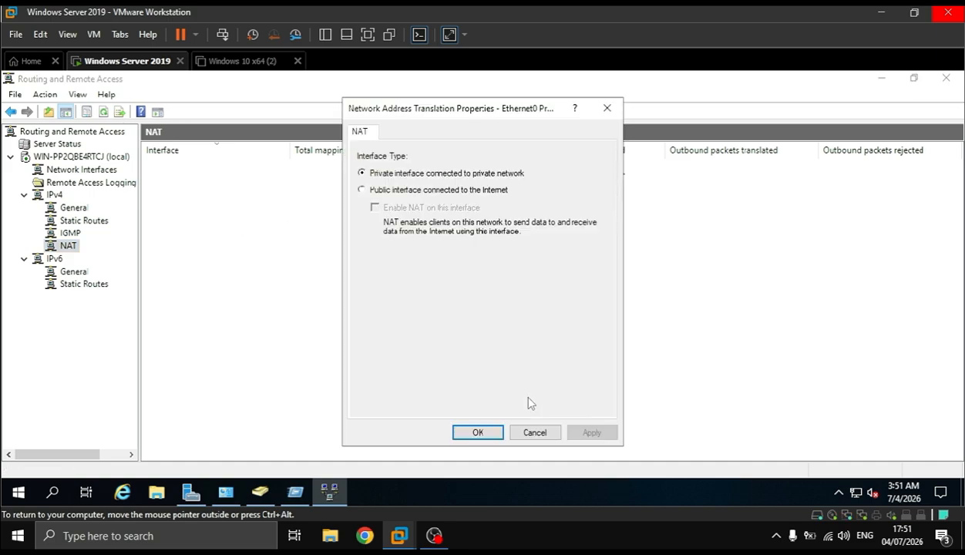
{"action": "left_click", "coordinate": [430, 189]}
{"action": "left_click", "coordinate": [441, 209]}
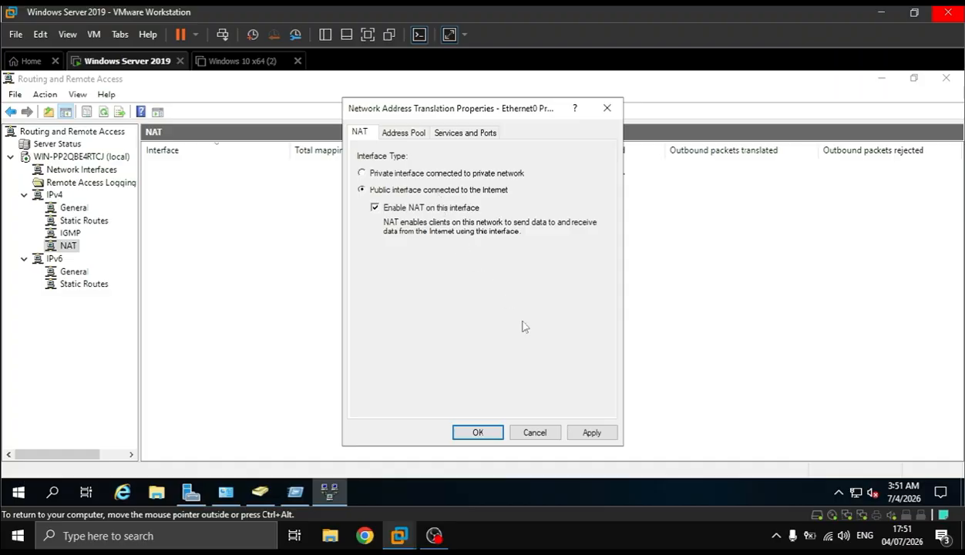
{"action": "left_click", "coordinate": [590, 434]}
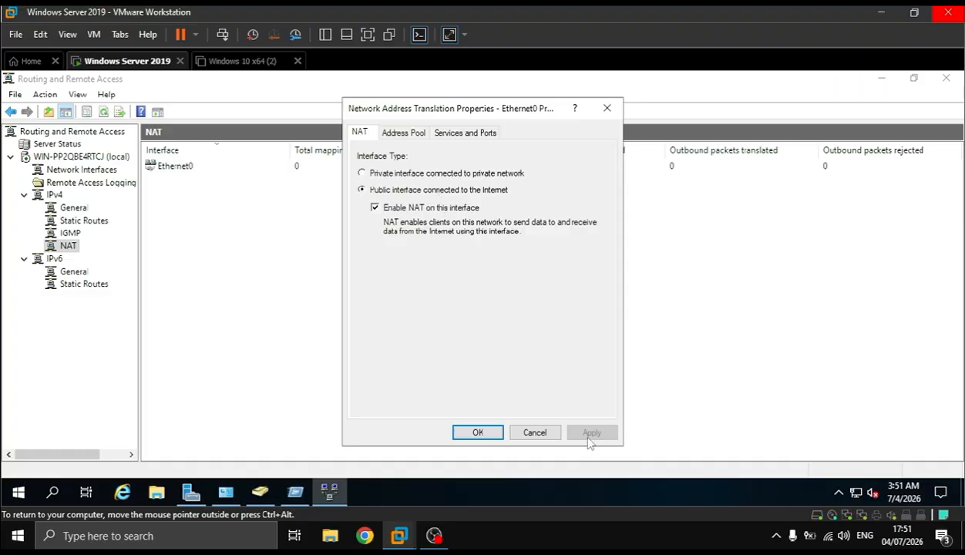
{"action": "left_click", "coordinate": [477, 433]}
Add Ethernet1 to NAT as a private interface connected to the private network, and review Ethernet0's NAT properties
{"action": "right_click", "coordinate": [316, 247]}
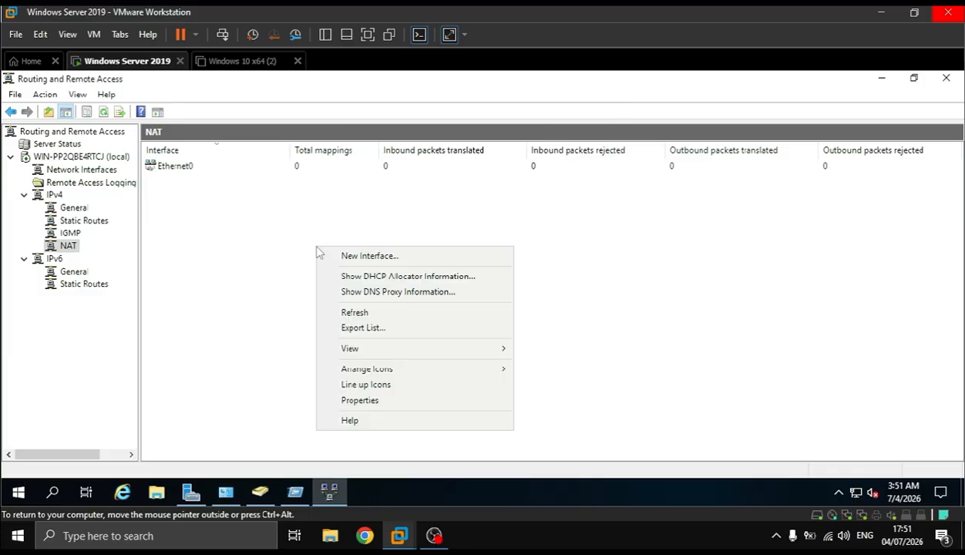
{"action": "left_click", "coordinate": [374, 256]}
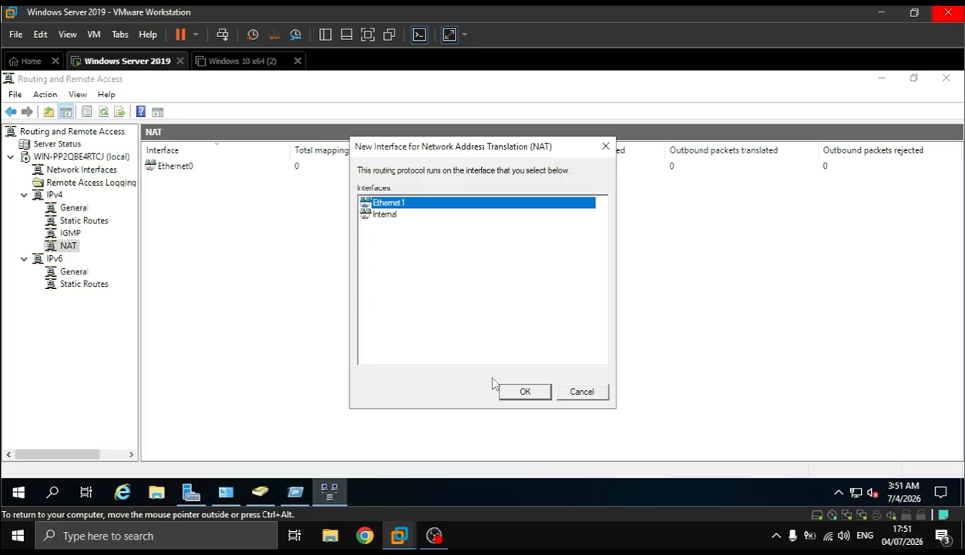
{"action": "left_click", "coordinate": [521, 393]}
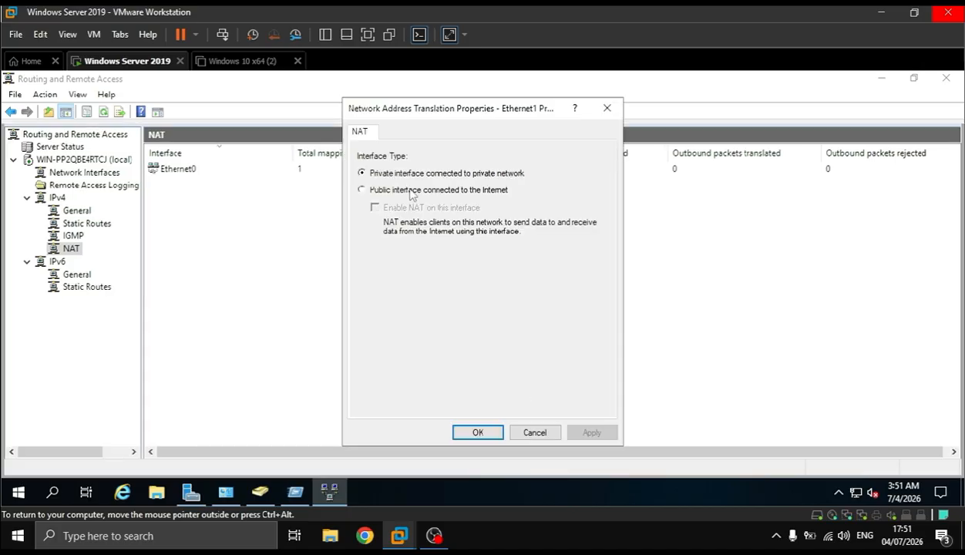
{"action": "left_click", "coordinate": [409, 192]}
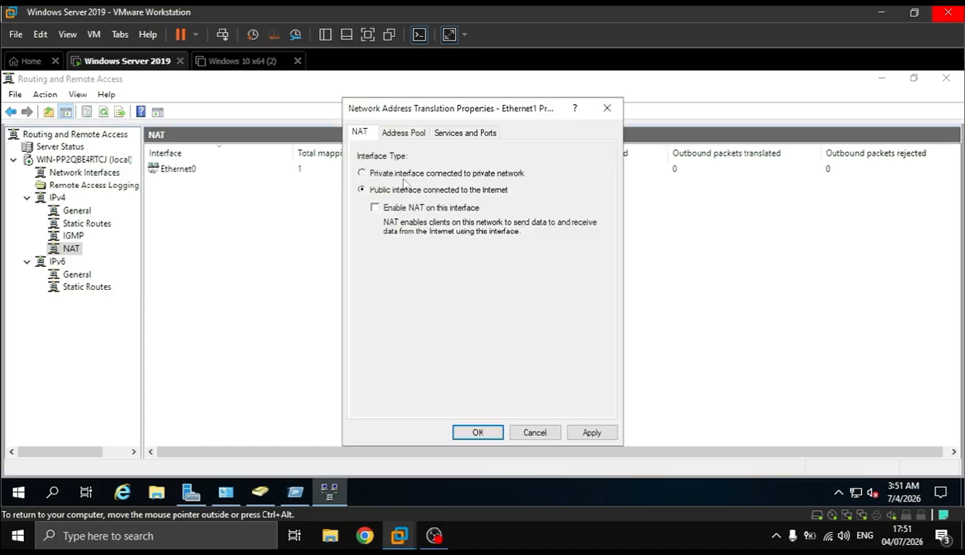
{"action": "left_click", "coordinate": [402, 175]}
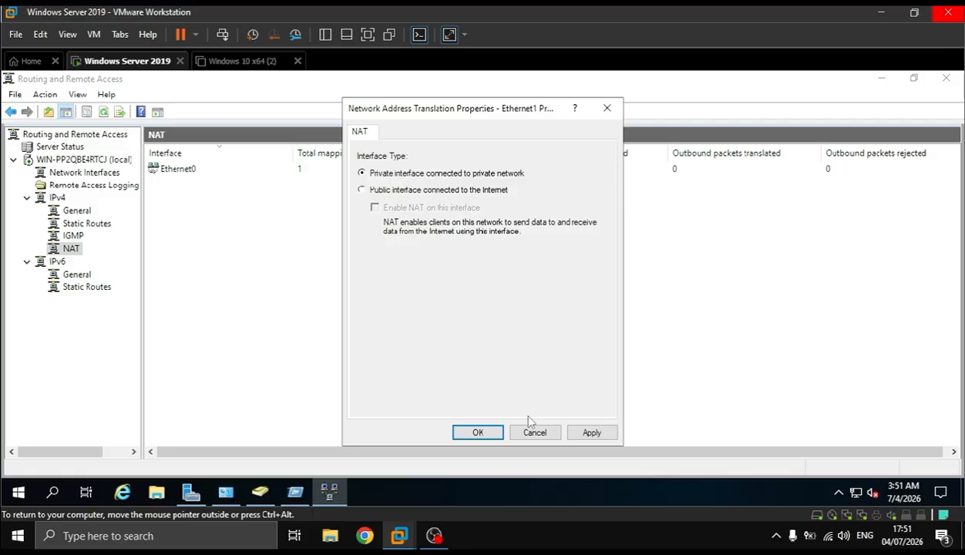
{"action": "left_click", "coordinate": [582, 430]}
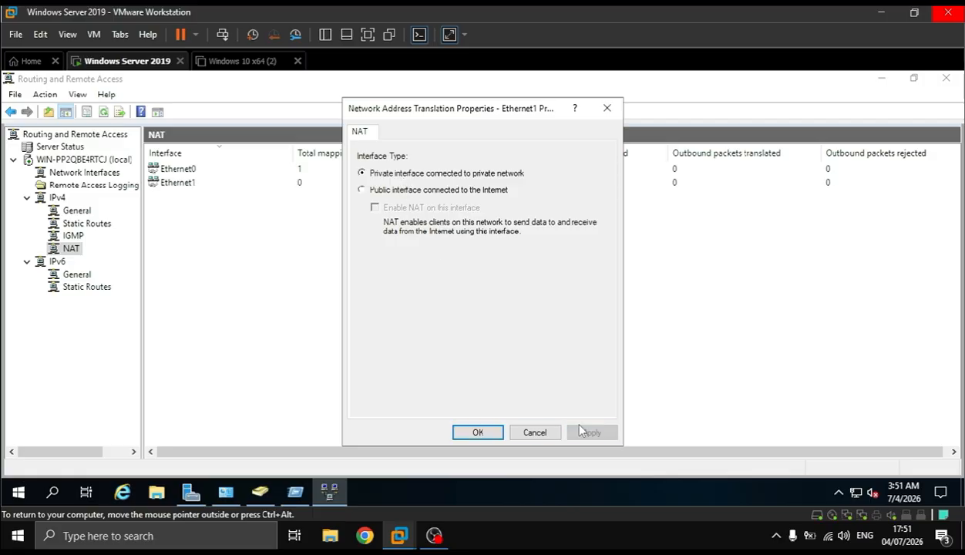
{"action": "left_click", "coordinate": [478, 433]}
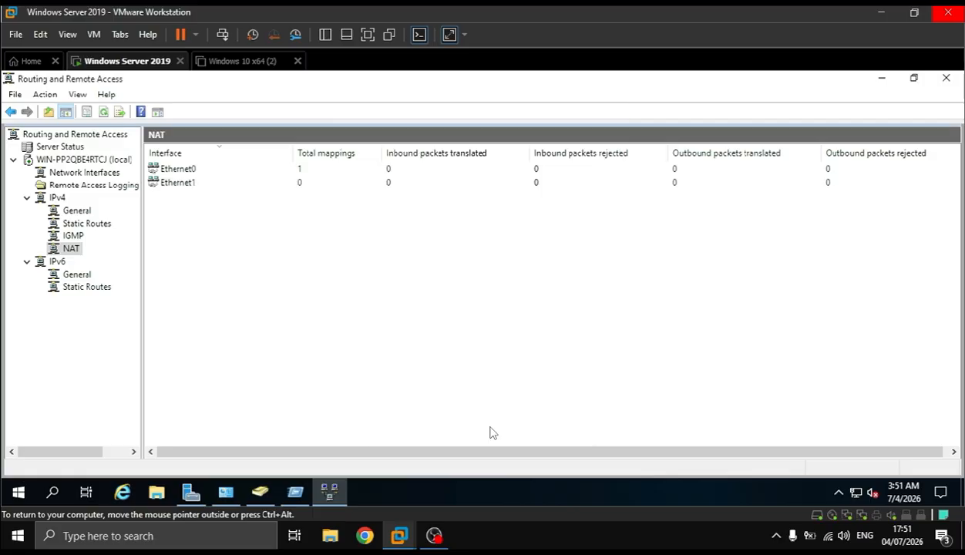
{"action": "double_click", "coordinate": [183, 166]}
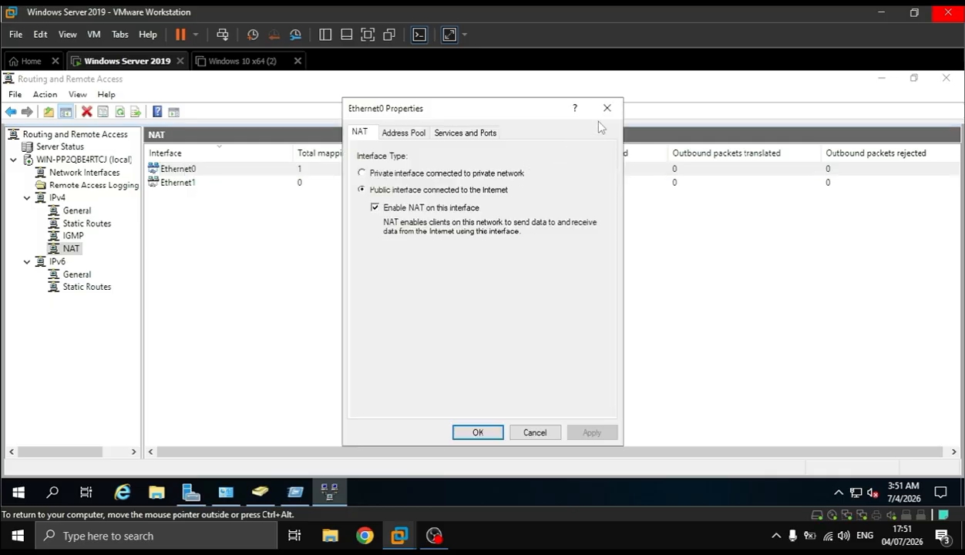
{"action": "left_click", "coordinate": [608, 109]}
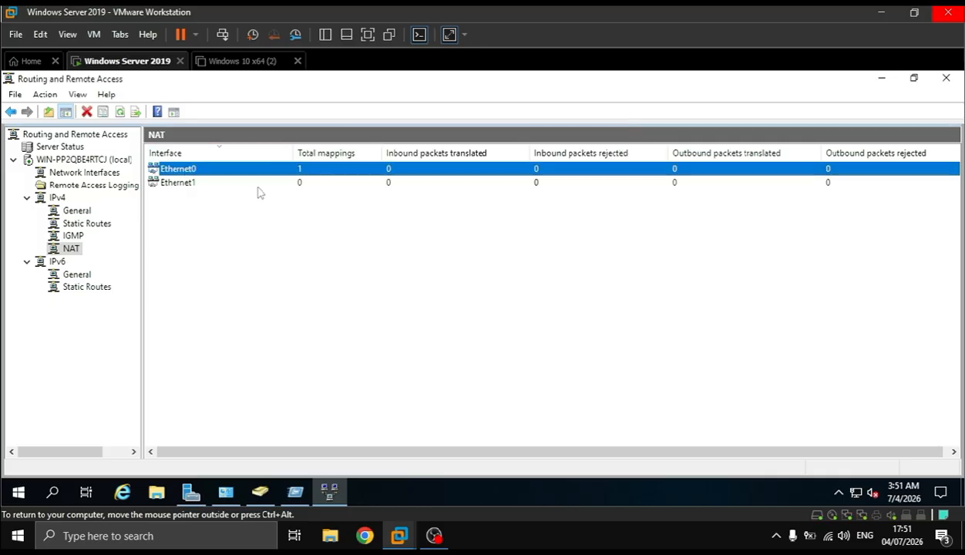
Power on the Windows 10 x64 (2) virtual machine, stretch its display to the window, and allow the PC to be discoverable on the jidser.com network
{"action": "left_click", "coordinate": [233, 65]}
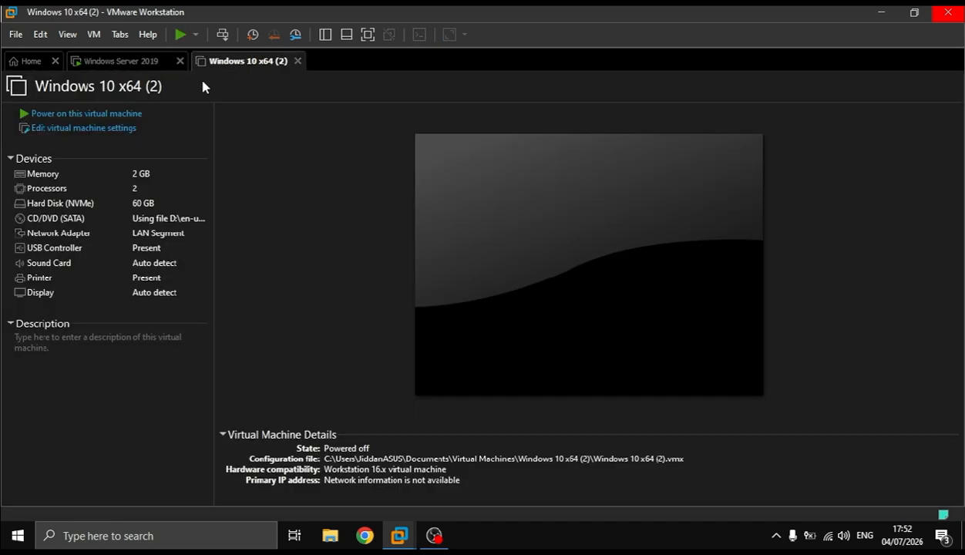
{"action": "left_click", "coordinate": [142, 115]}
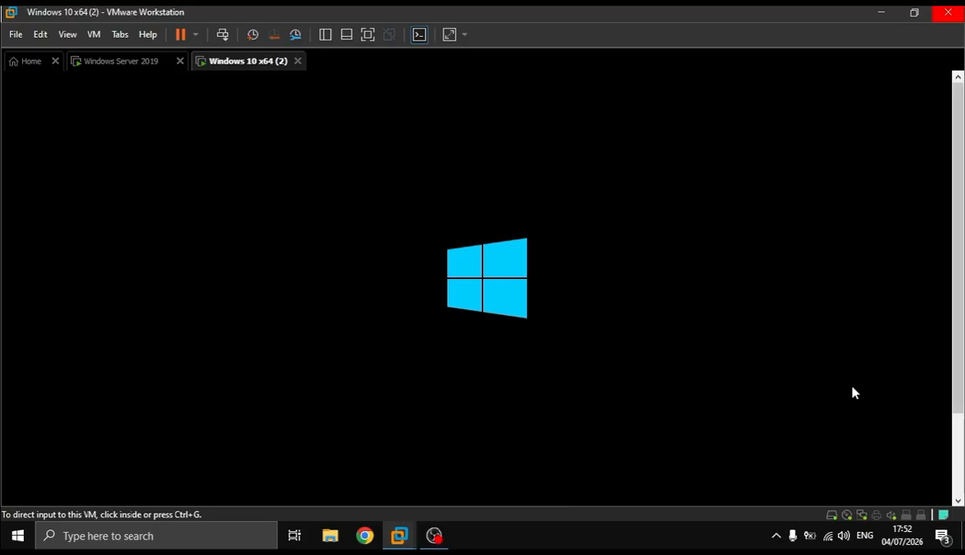
{"action": "left_click", "coordinate": [450, 34]}
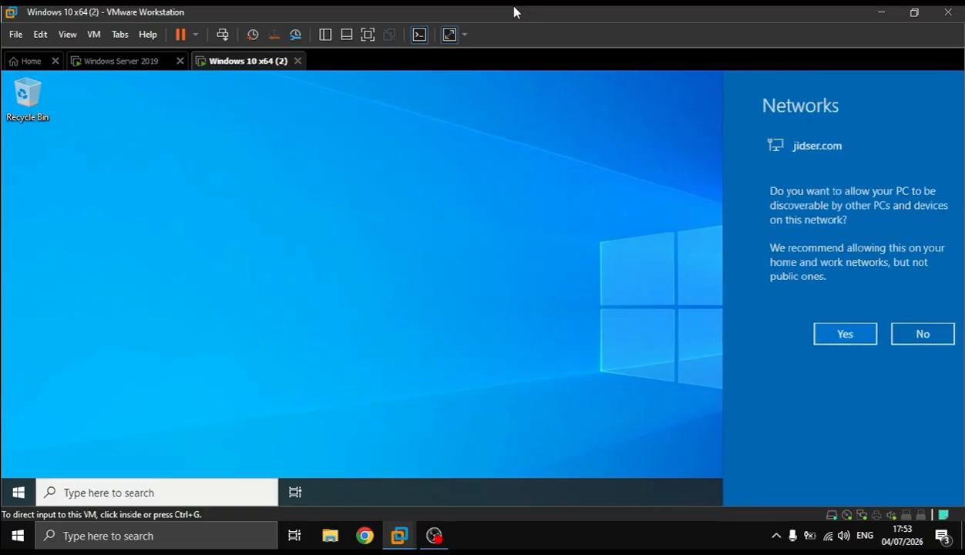
{"action": "left_click", "coordinate": [825, 336]}
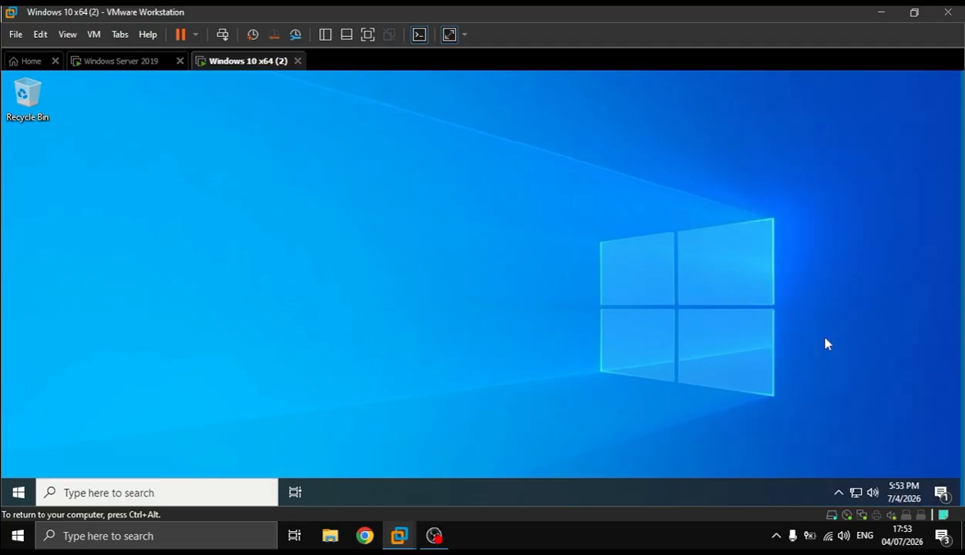
Test the Windows 10 client's Internet connectivity by pinging 8.8.8.8 from a command prompt, and close the prompt
{"action": "key", "text": "super+r"}
{"action": "type", "text": "cmd"}
{"action": "key", "text": "Return"}
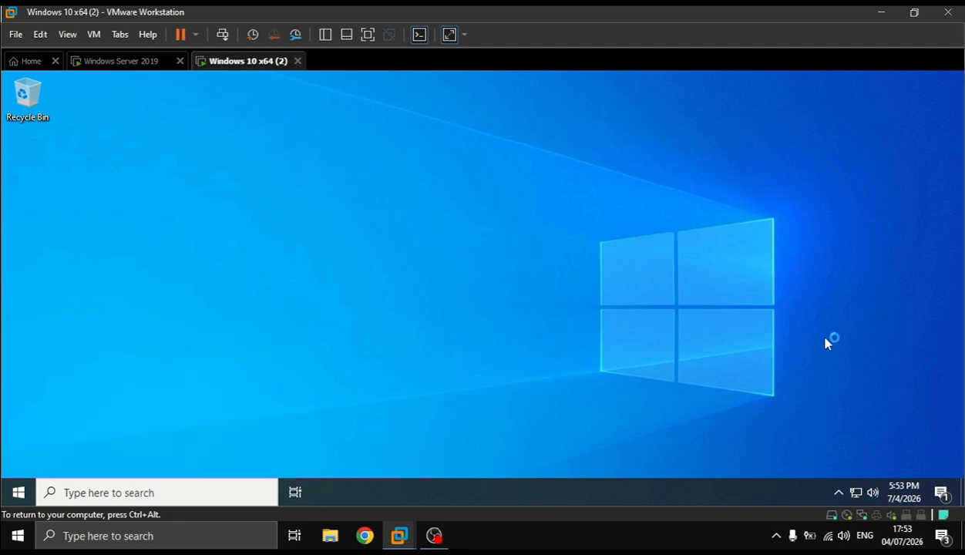
{"action": "type", "text": "pi"}
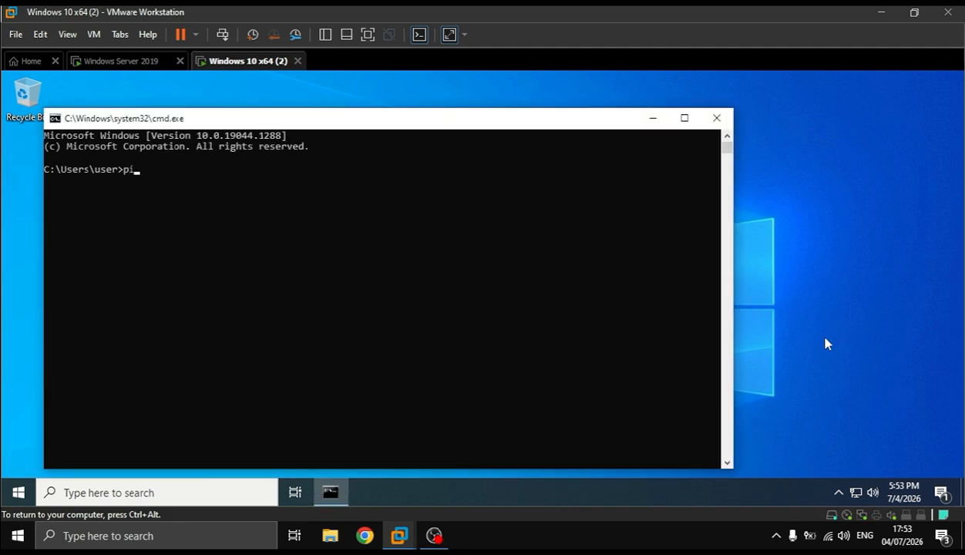
{"action": "type", "text": "ng 8.8.8.8"}
{"action": "key", "text": "Return"}
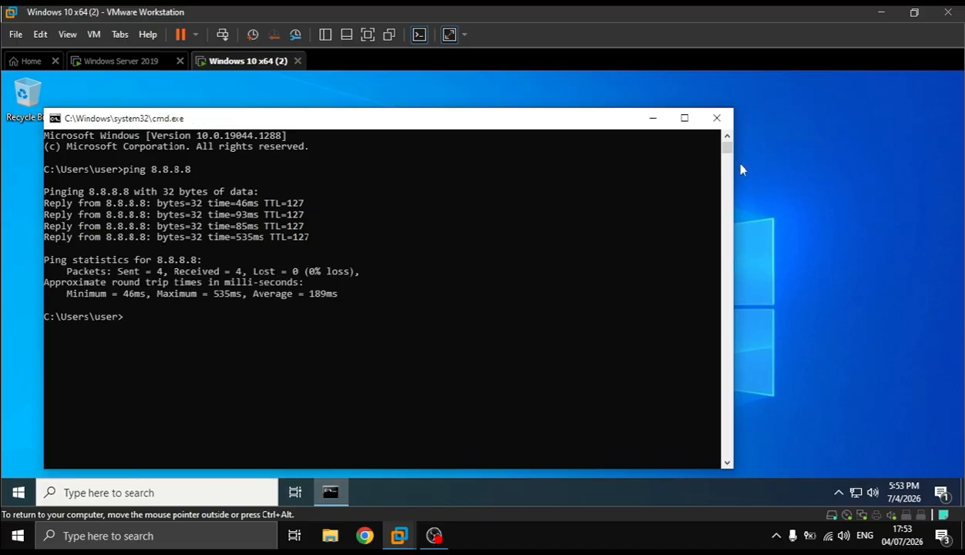
{"action": "left_click", "coordinate": [716, 119]}
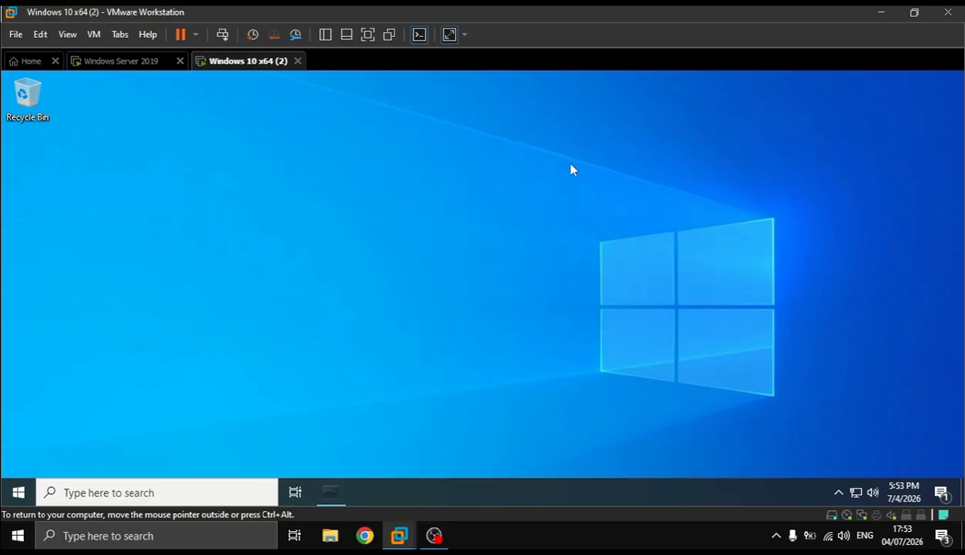
Open the Windows 10 client's computer name and domain membership settings through its advanced system settings
{"action": "right_click", "coordinate": [16, 493]}
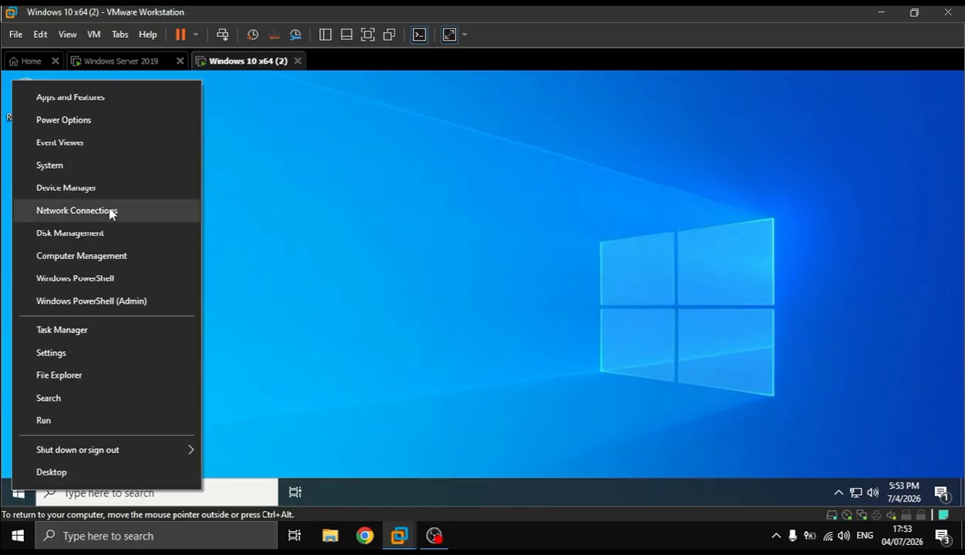
{"action": "left_click", "coordinate": [101, 167]}
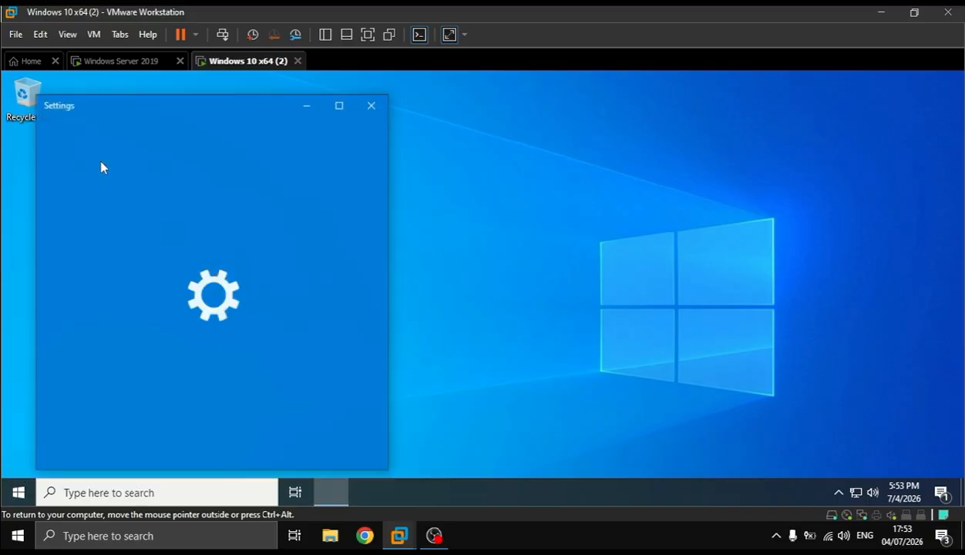
{"action": "left_click_drag", "start_coordinate": [226, 115], "coordinate": [372, 103]}
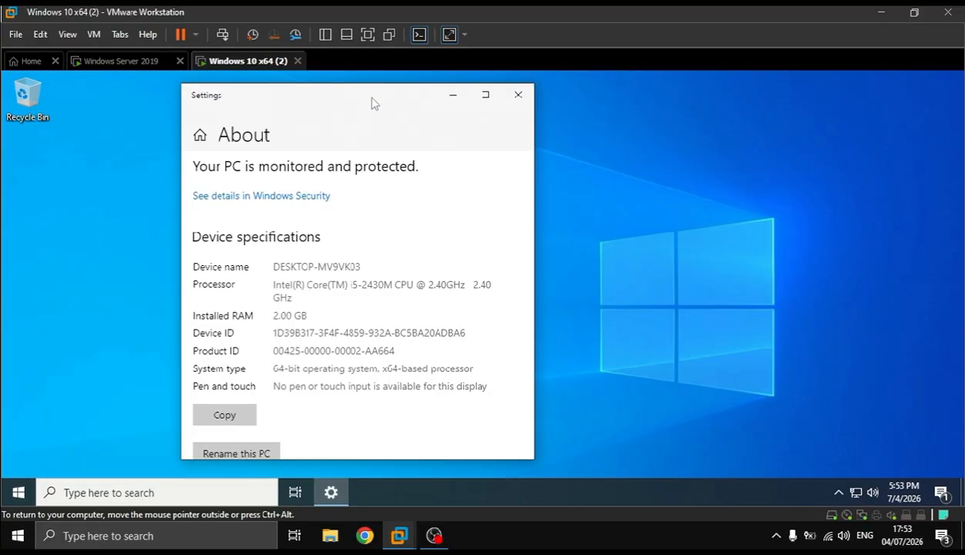
{"action": "scroll", "coordinate": [337, 258], "scroll_direction": "down", "scroll_amount": 10}
{"action": "scroll", "coordinate": [337, 258], "scroll_direction": "up", "scroll_amount": 1}
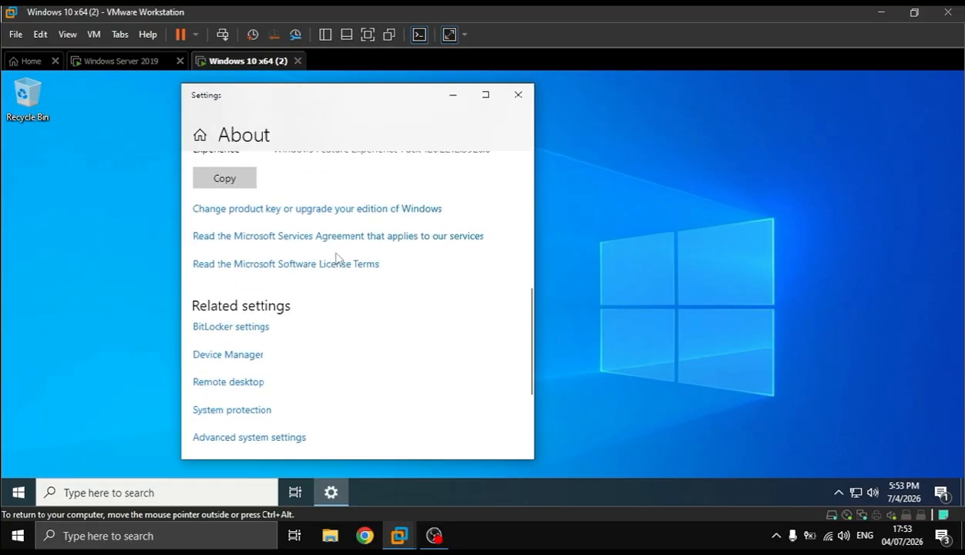
{"action": "scroll", "coordinate": [337, 259], "scroll_direction": "down", "scroll_amount": 5}
{"action": "left_click", "coordinate": [274, 248]}
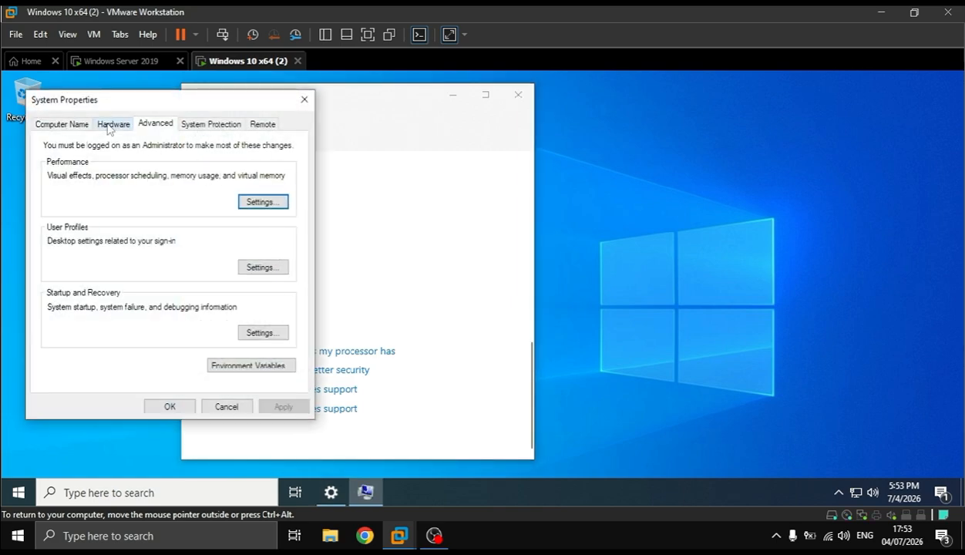
{"action": "left_click", "coordinate": [80, 122]}
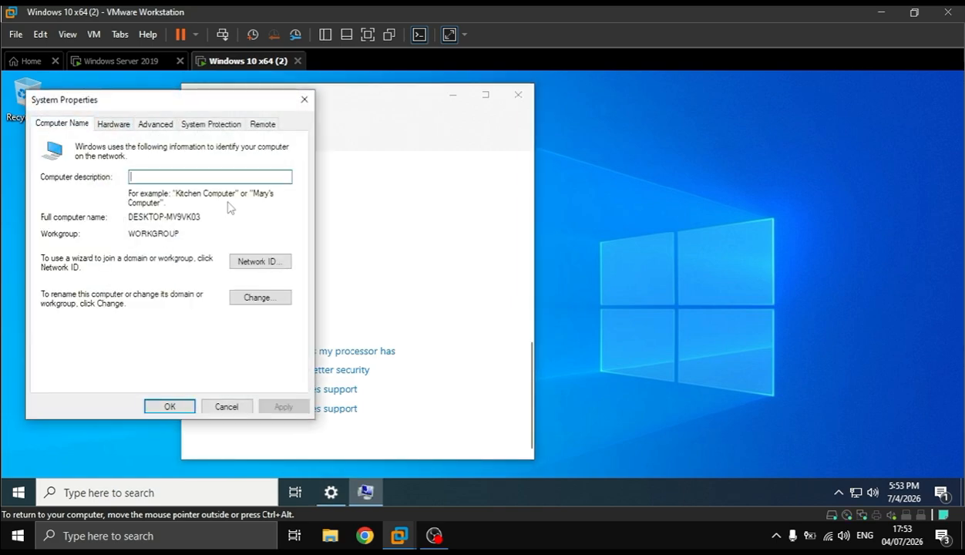
{"action": "left_click", "coordinate": [267, 298]}
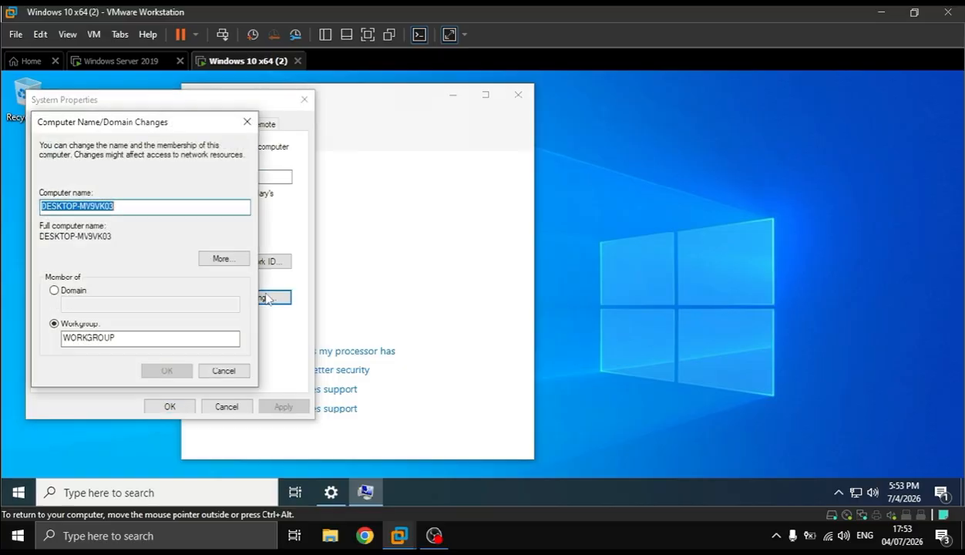
Make the client a member of the jidser.com domain with the computer name PC1-Jidser, and submit the changes
{"action": "left_click", "coordinate": [70, 291]}
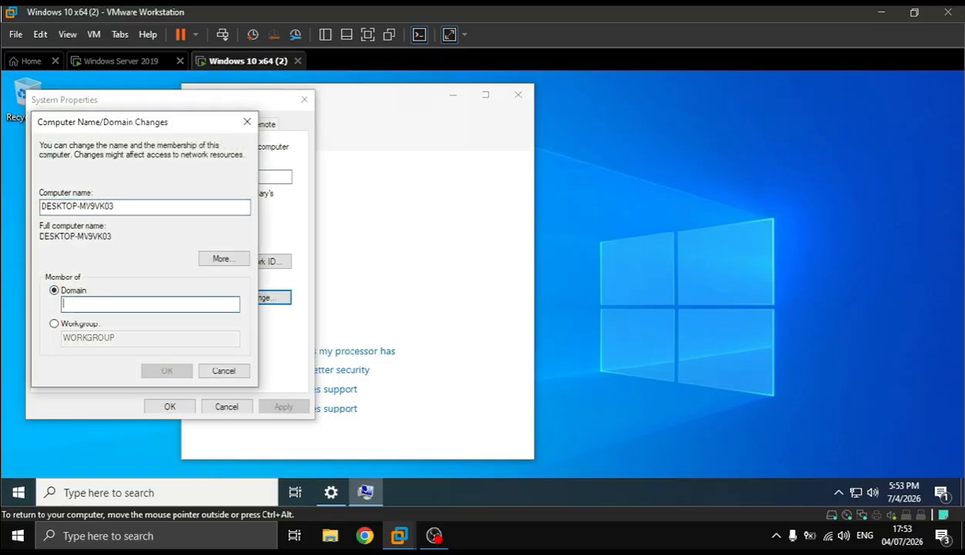
{"action": "type", "text": "jidser.com"}
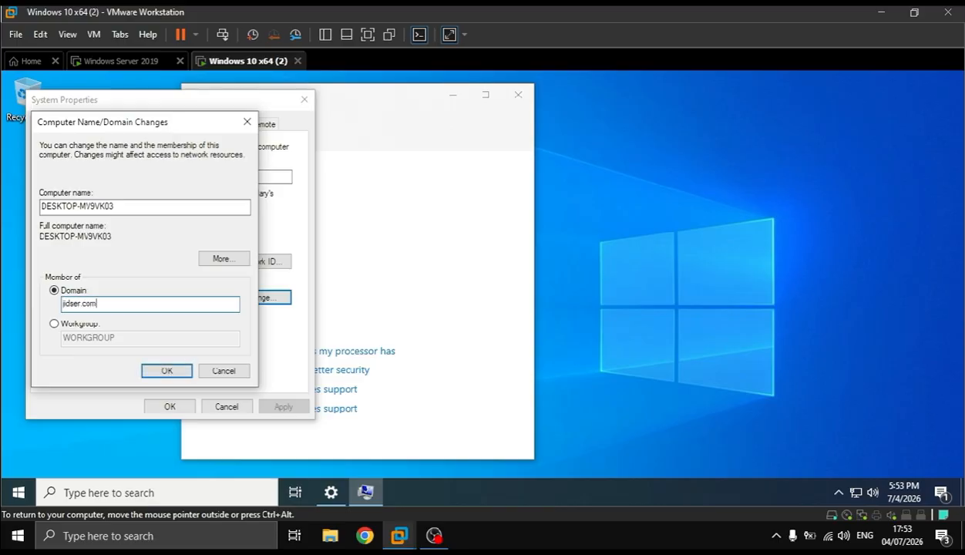
{"action": "left_click_drag", "start_coordinate": [123, 207], "coordinate": [2, 210]}
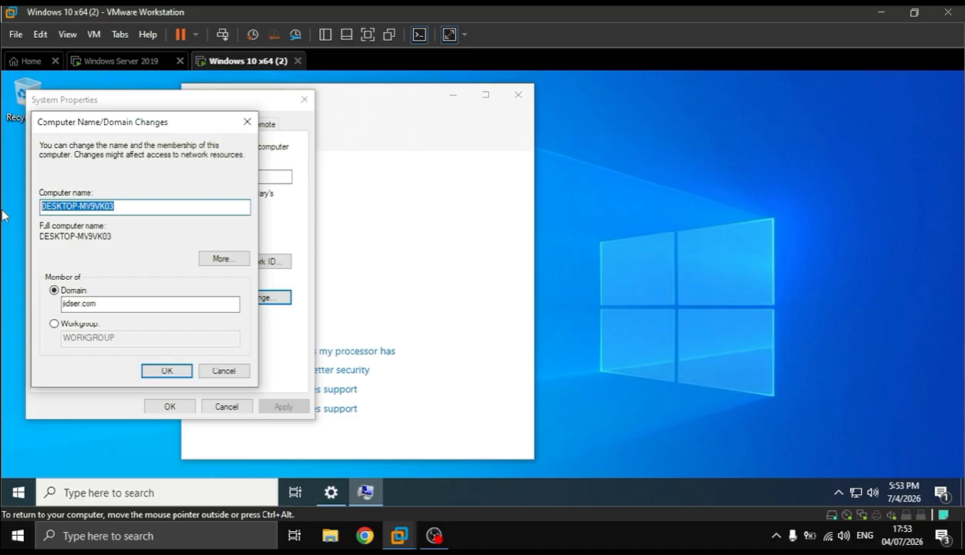
{"action": "type", "text": "PC1-"}
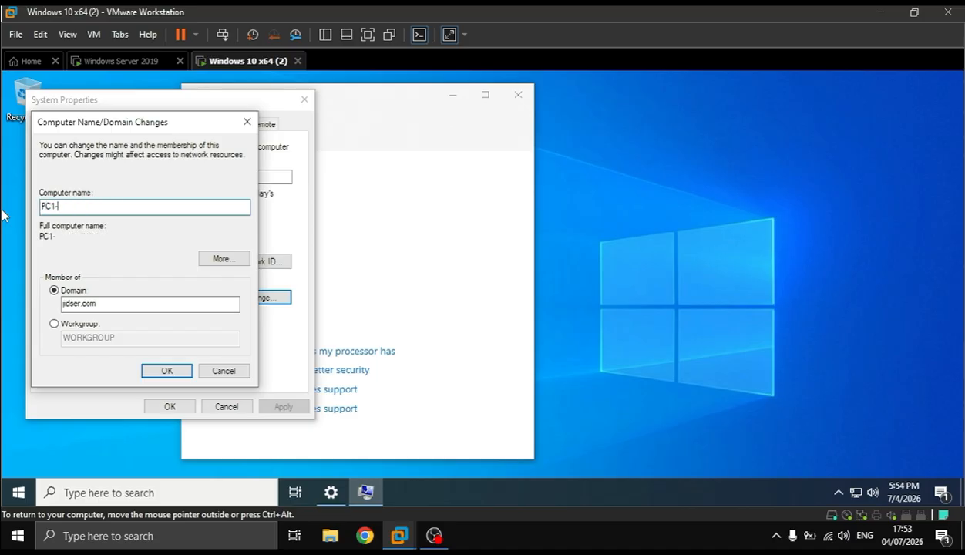
{"action": "type", "text": "Jidser"}
{"action": "left_click", "coordinate": [165, 371]}
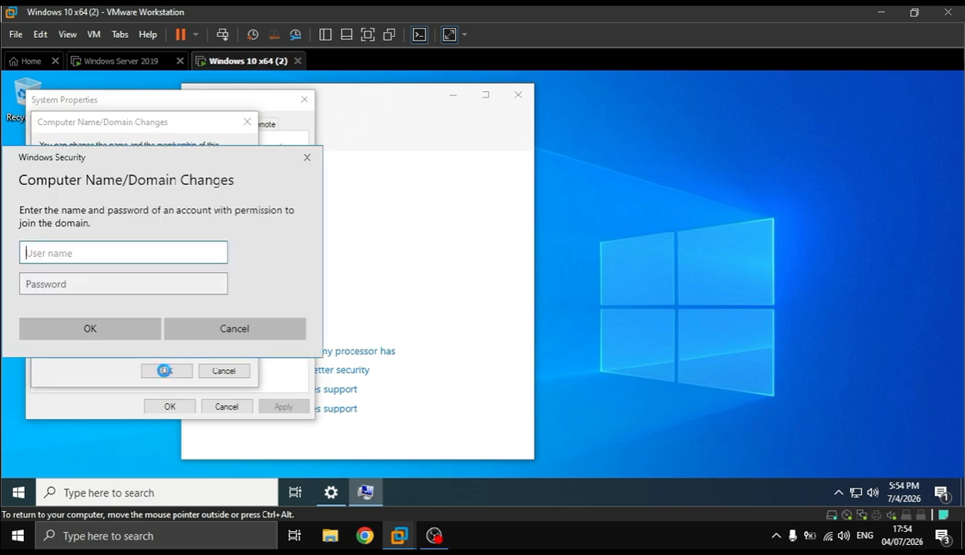
Authorize the domain join with the domain account's user name and password, and restart the client computer
{"action": "type", "text": "kina"}
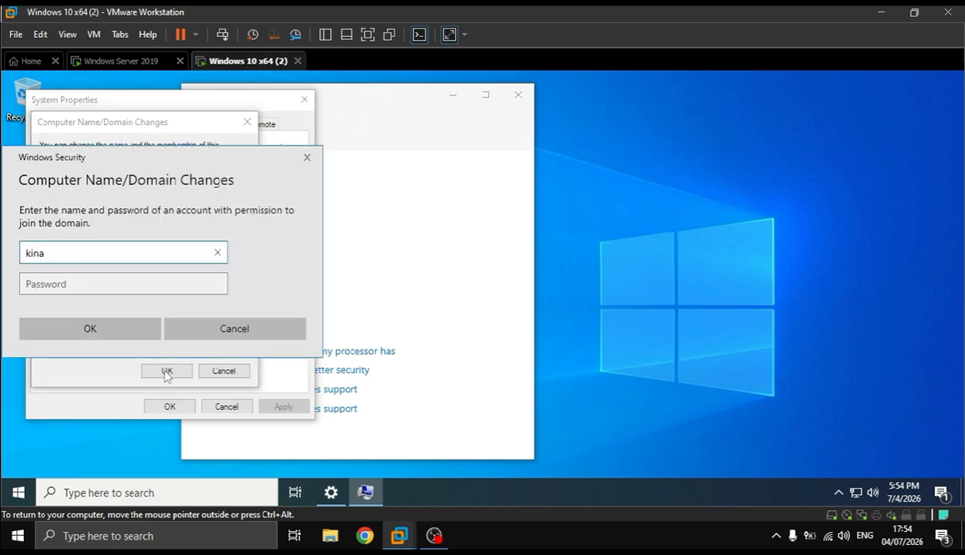
{"action": "key", "text": "Tab"}
{"action": "type", "text": "P@ssw0rd"}
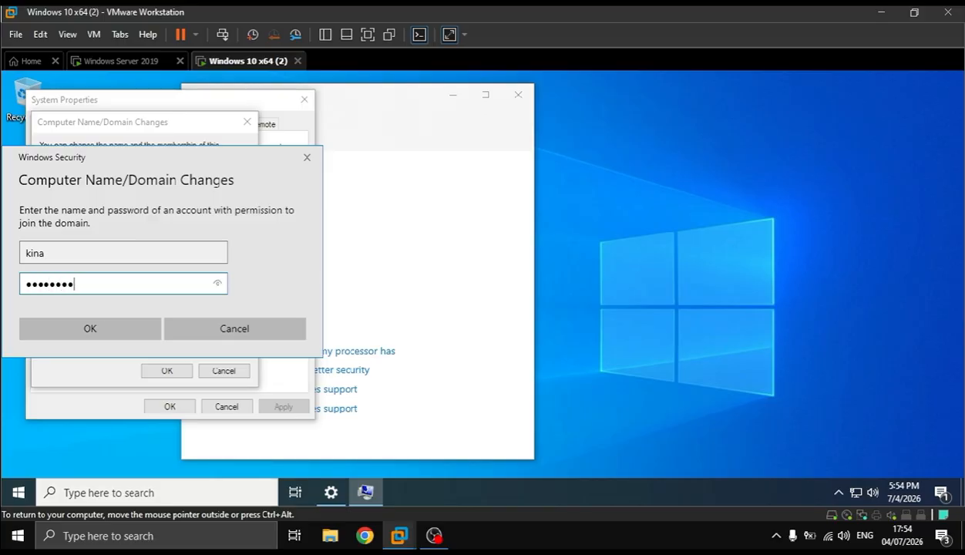
{"action": "key", "text": "Return"}
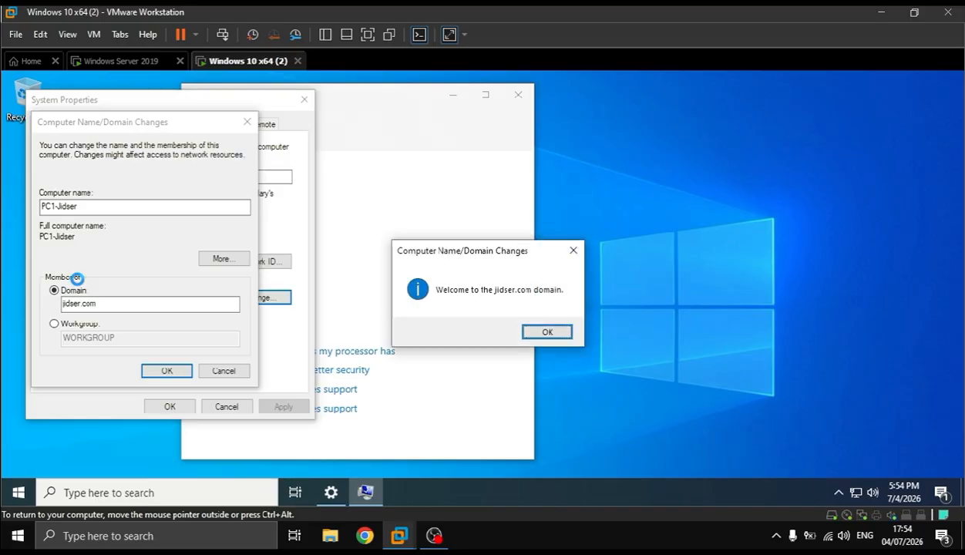
{"action": "key", "text": "Return"}
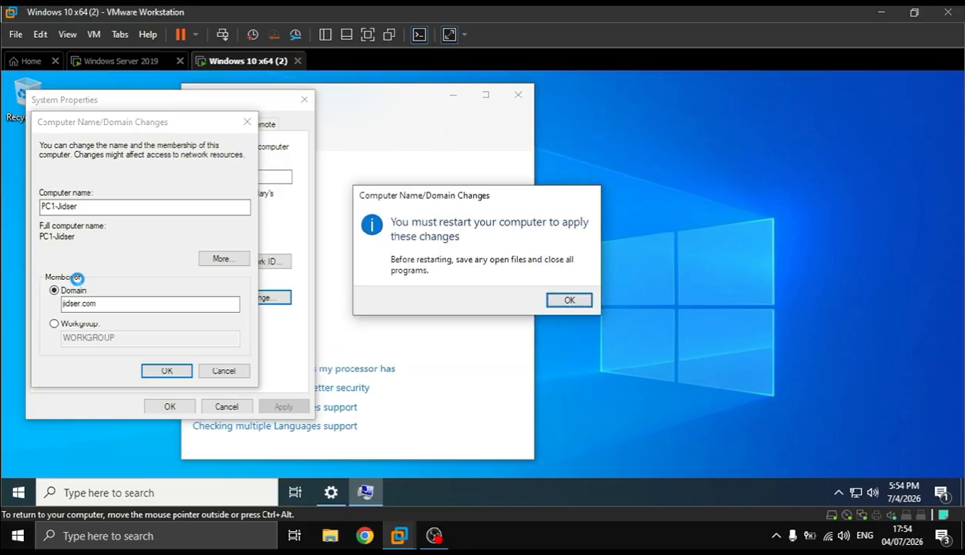
{"action": "key", "text": "Return"}
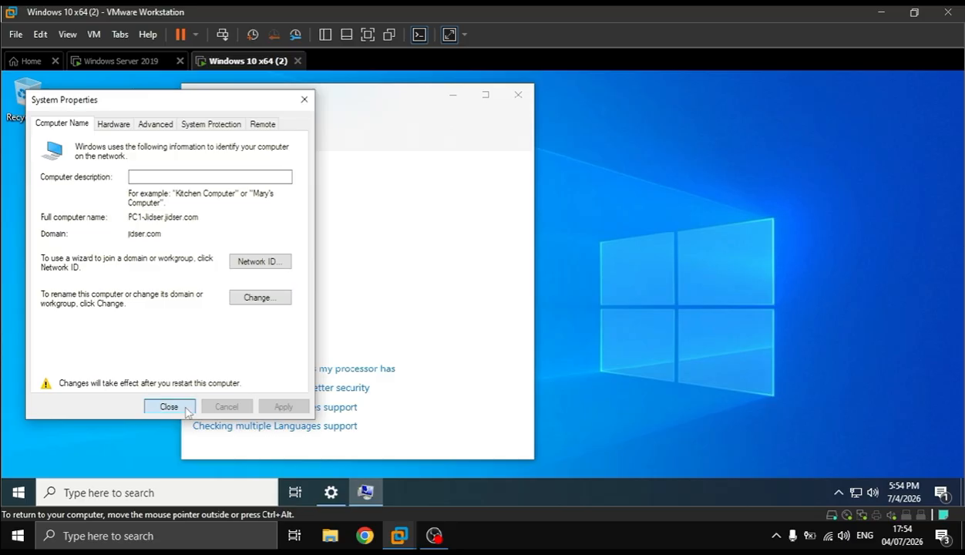
{"action": "left_click", "coordinate": [186, 409]}
{"action": "left_click", "coordinate": [494, 296]}
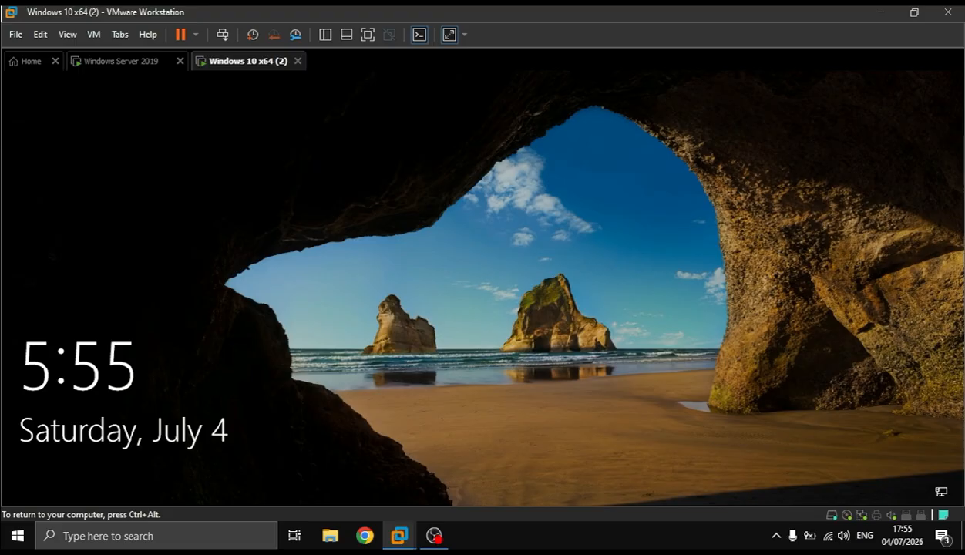
Sign in to the JIDSER domain on the client as another user with the domain account's user name and password
{"action": "key", "text": "Return"}
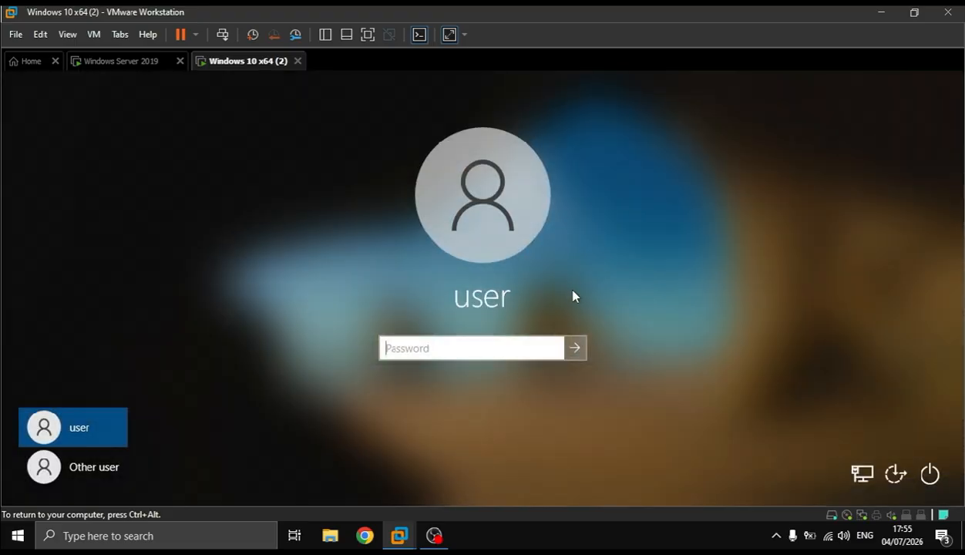
{"action": "left_click", "coordinate": [101, 465]}
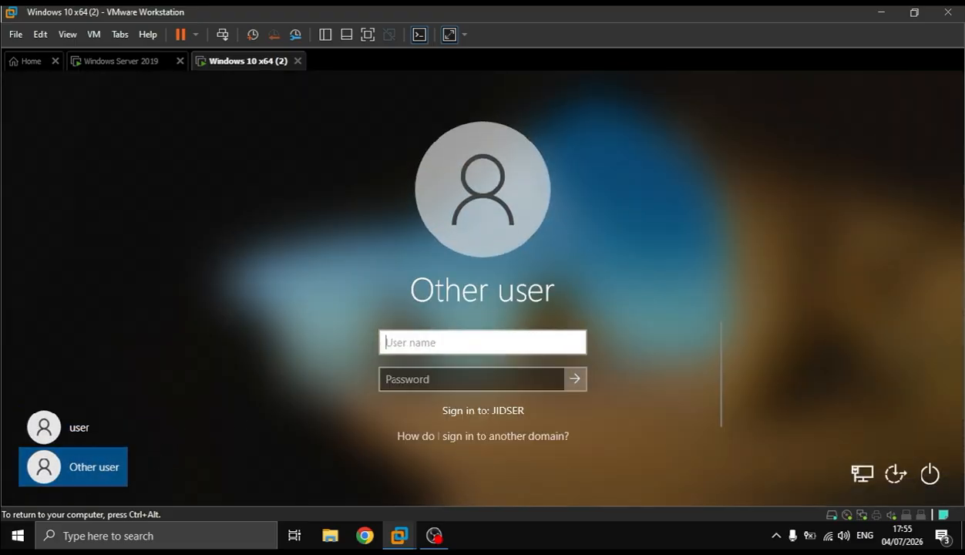
{"action": "type", "text": "kina"}
{"action": "key", "text": "Tab"}
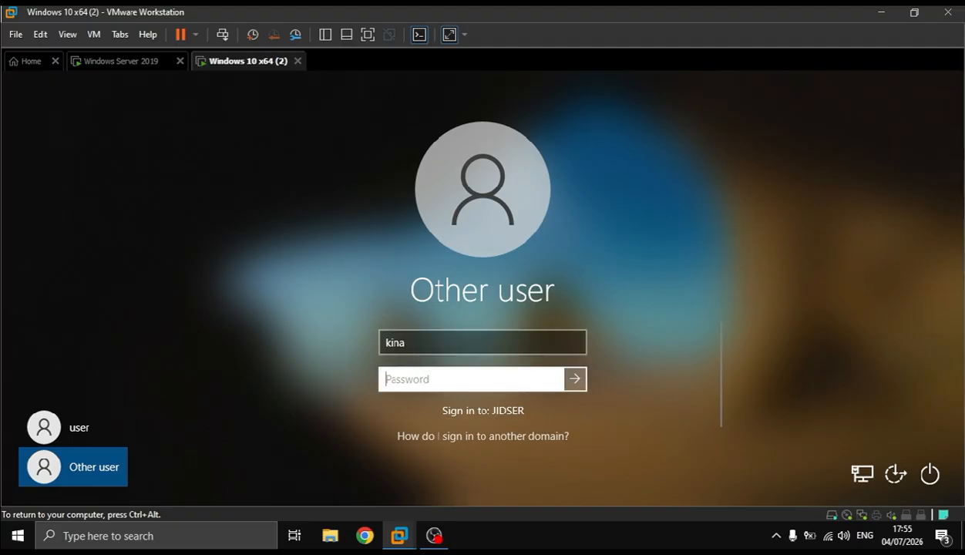
{"action": "type", "text": "*******"}
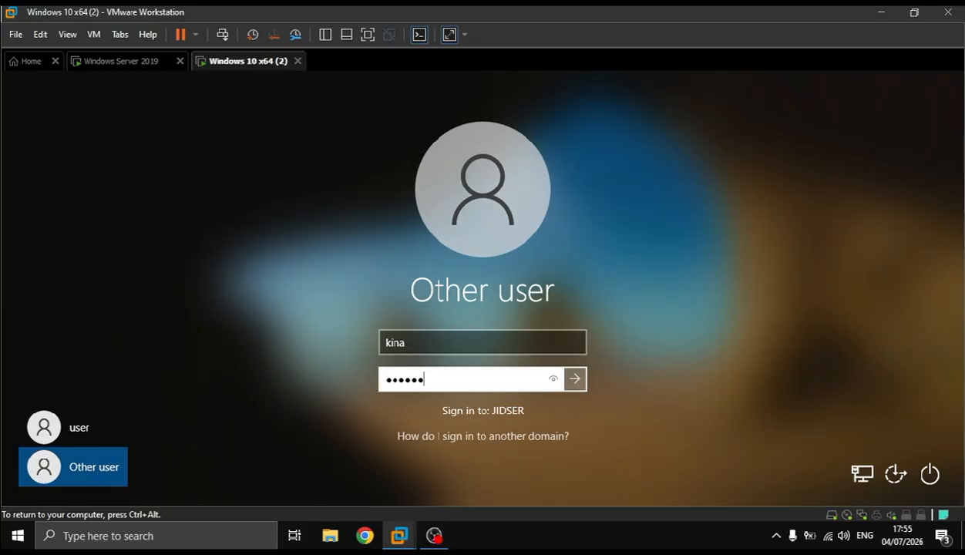
{"action": "type", "text": "*"}
{"action": "key", "text": "Return"}
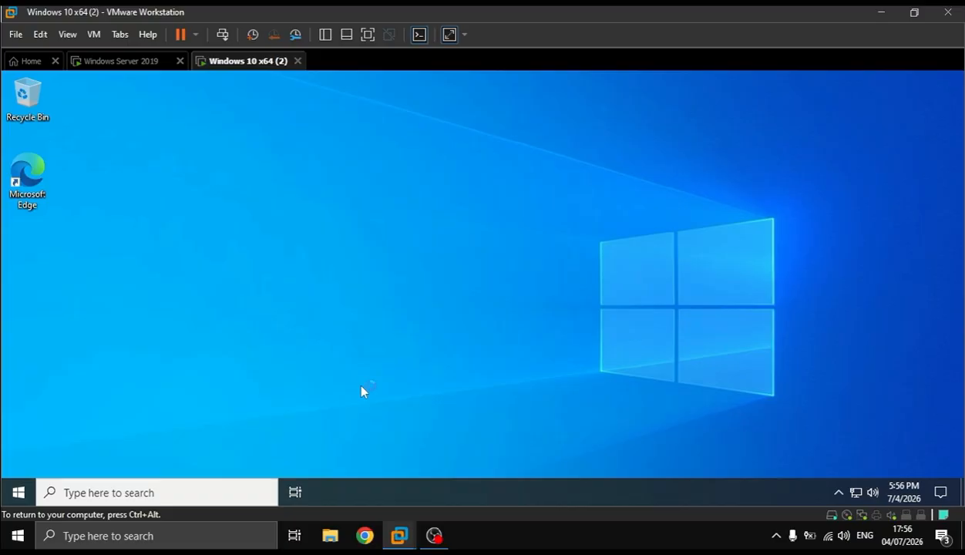
Open a command prompt on the client and ping jidser.com twice to test the domain's name resolution
{"action": "key", "text": "super+r"}
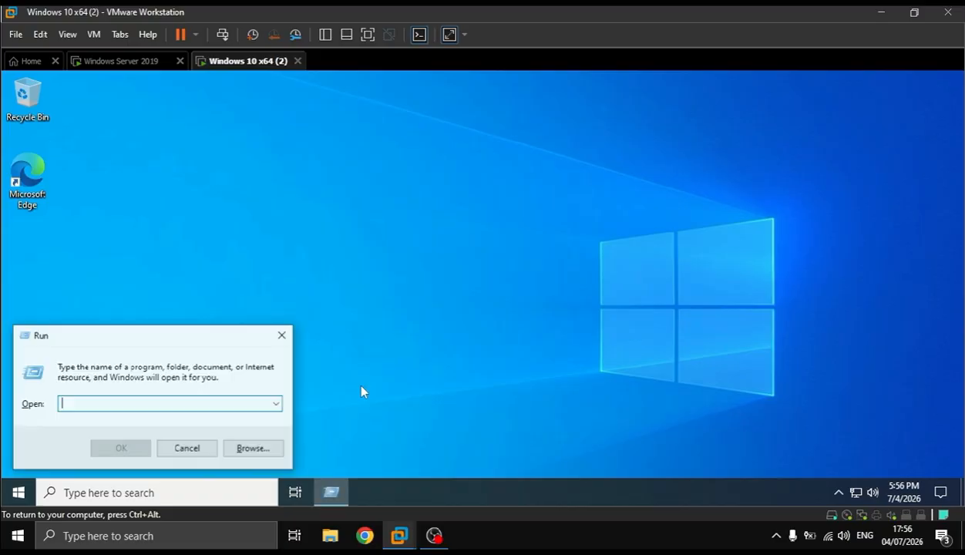
{"action": "type", "text": "cmd"}
{"action": "key", "text": "Return"}
{"action": "type", "text": "ping j"}
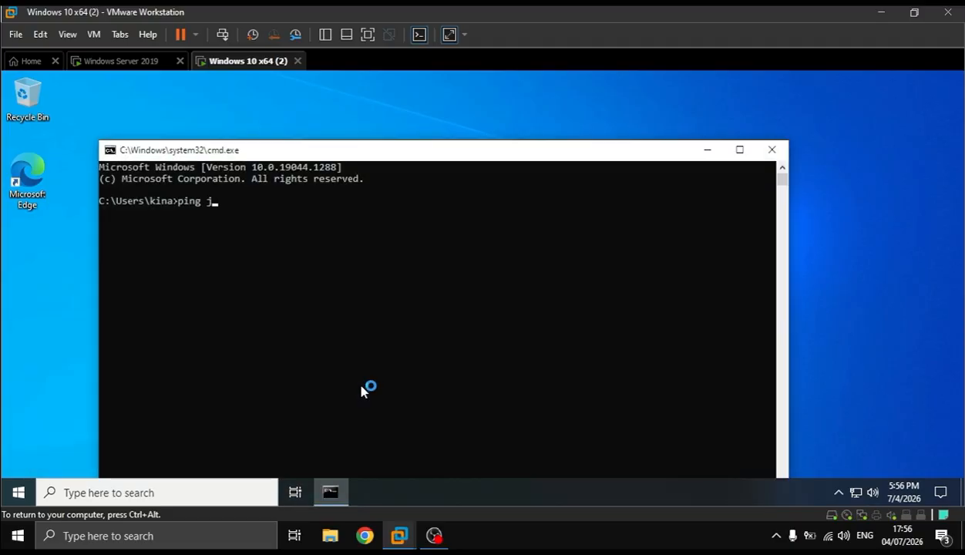
{"action": "type", "text": "idser.com"}
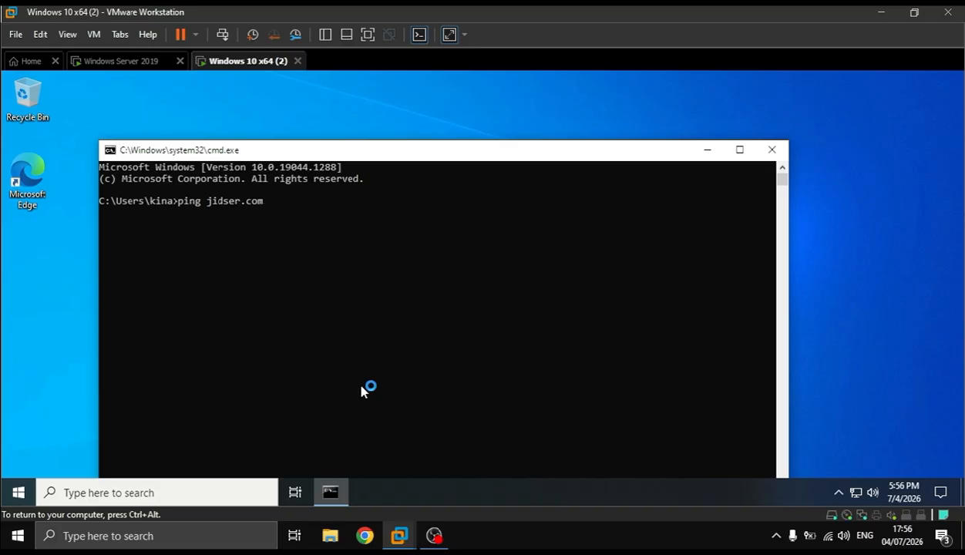
{"action": "key", "text": "Return"}
{"action": "key", "text": "Up"}
{"action": "key", "text": "Return"}
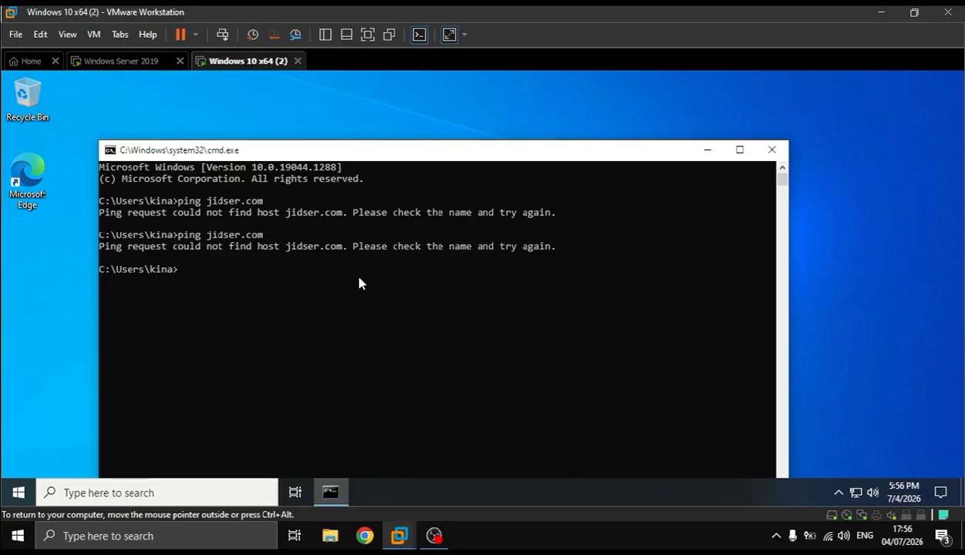
Ping 8.8.8.8 from the domain user's command prompt to check Internet connectivity
{"action": "type", "text": "ping 8.8.8.8"}
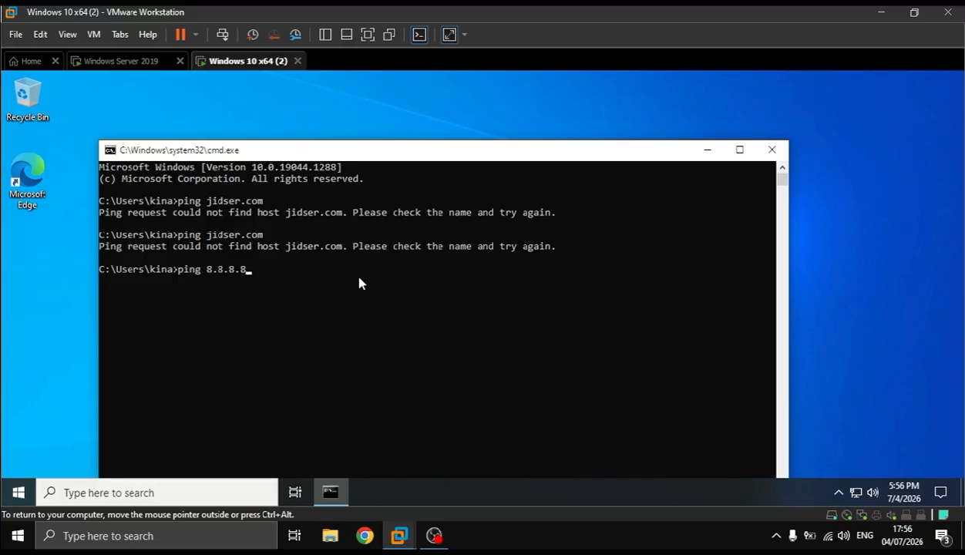
{"action": "key", "text": "Return"}
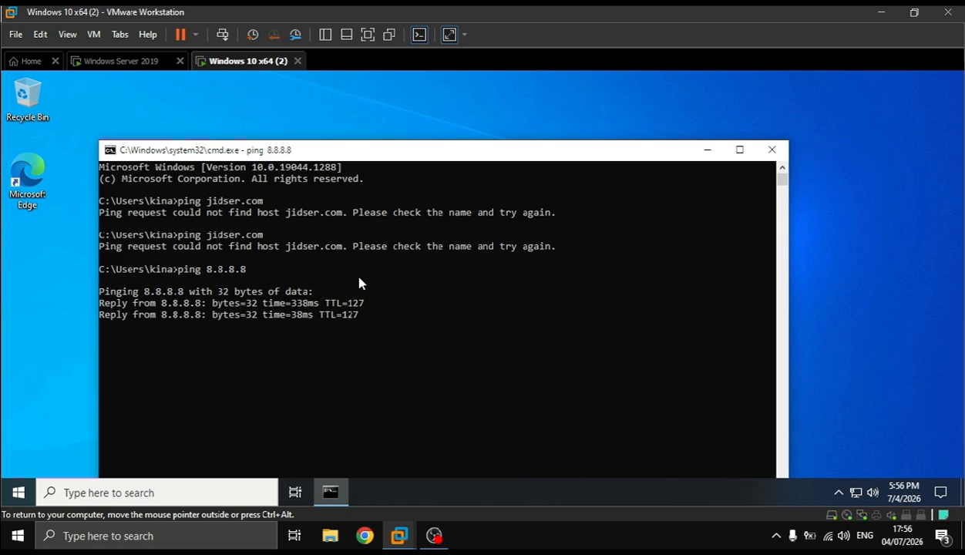
{"action": "key", "text": "Return"}
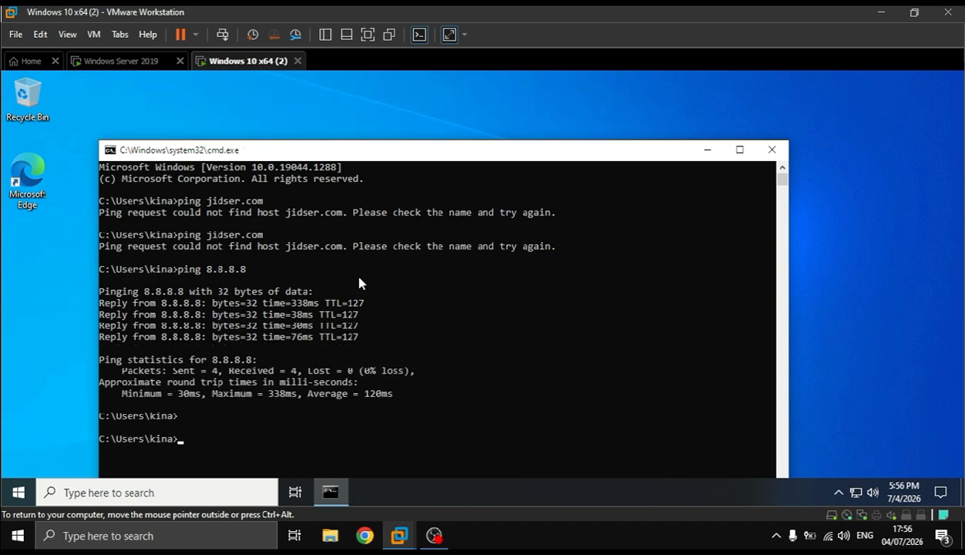
Switch to the Windows Server 2019 machine and close Routing and Remote Access, Server Manager, Run, and Active Directory Users and Computers
{"action": "left_click", "coordinate": [112, 62]}
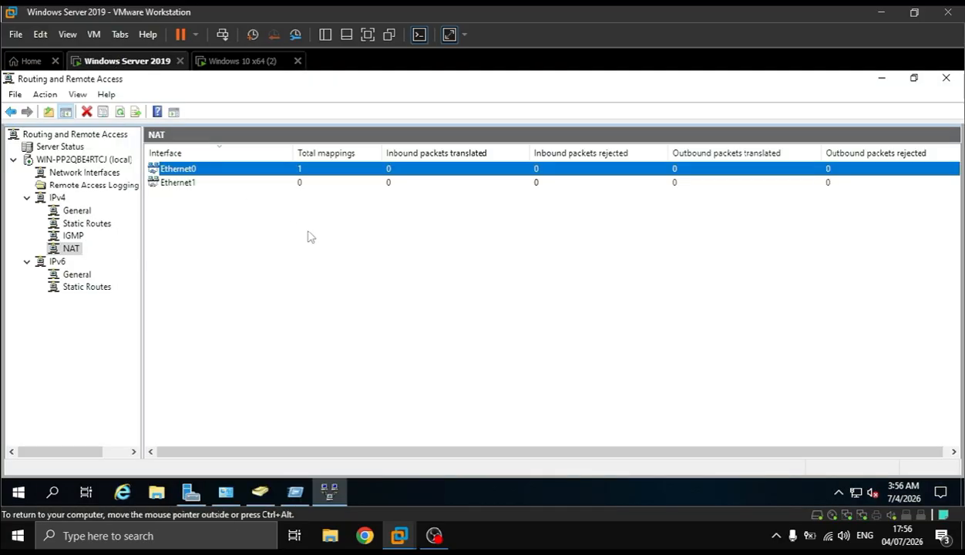
{"action": "left_click", "coordinate": [945, 80]}
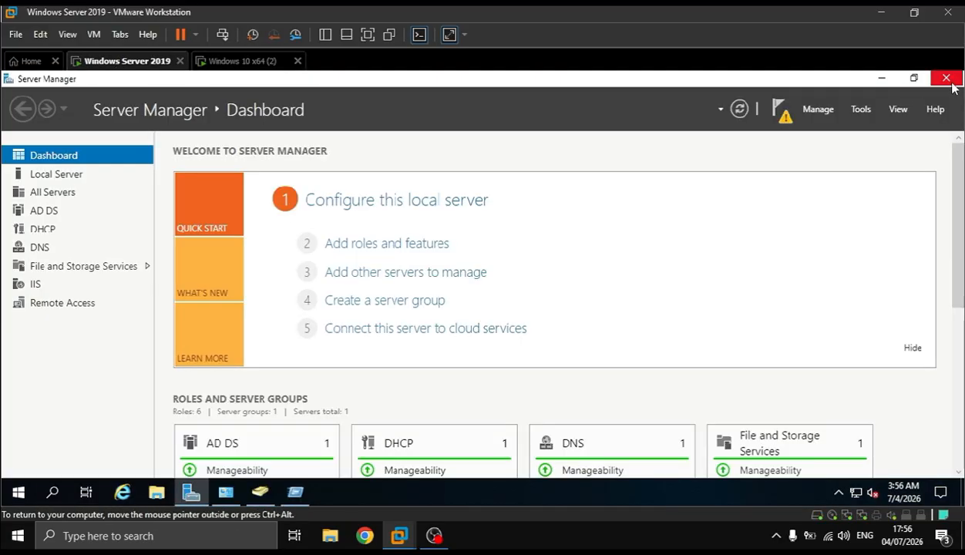
{"action": "left_click", "coordinate": [780, 110]}
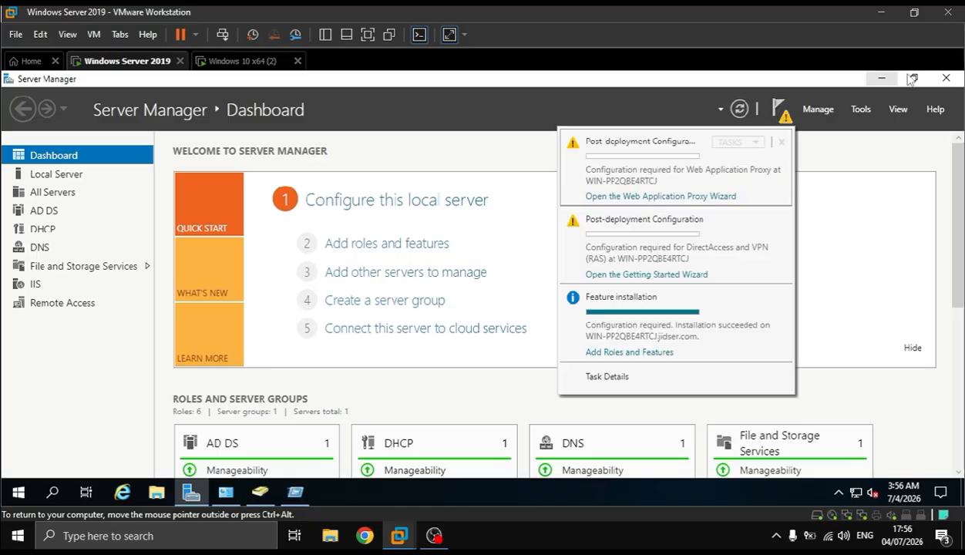
{"action": "left_click", "coordinate": [954, 87]}
{"action": "left_click", "coordinate": [950, 82]}
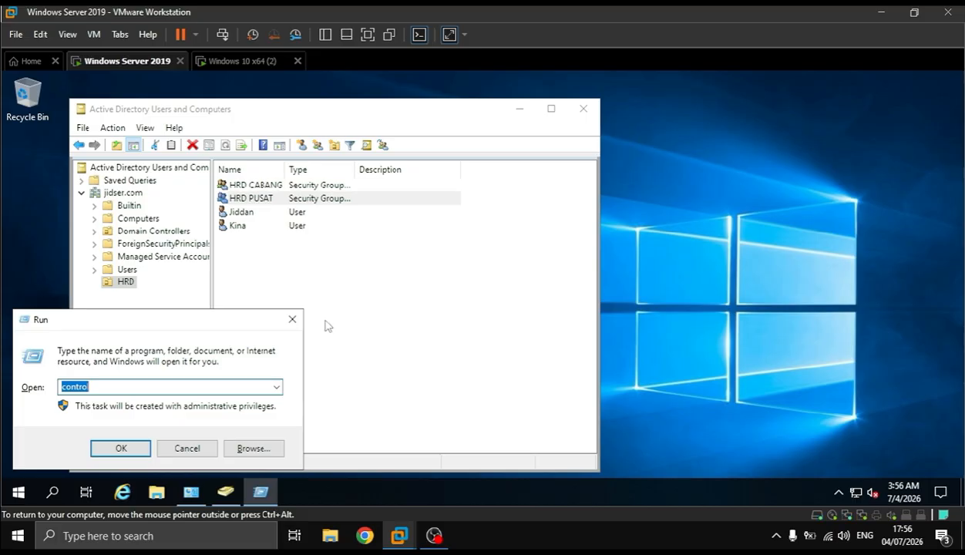
{"action": "left_click", "coordinate": [290, 326]}
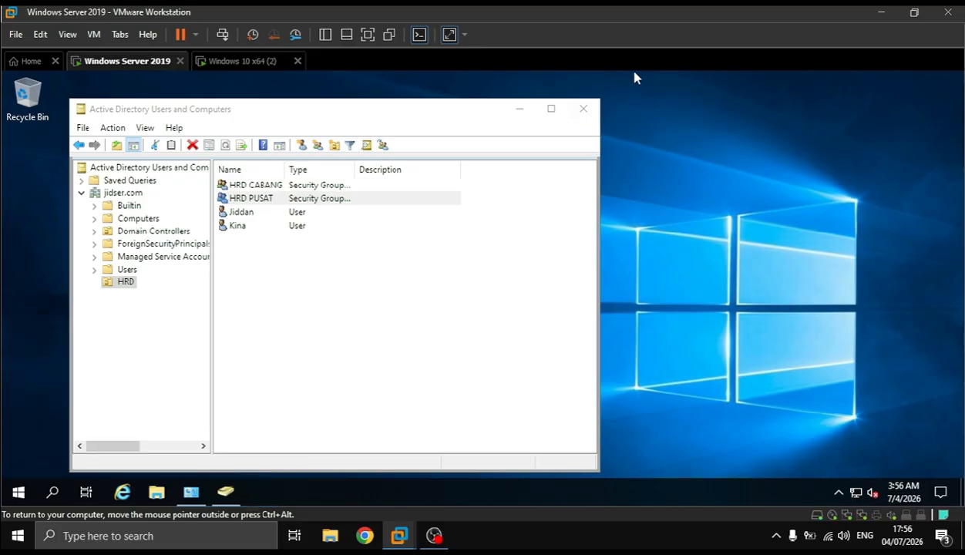
{"action": "left_click", "coordinate": [584, 109]}
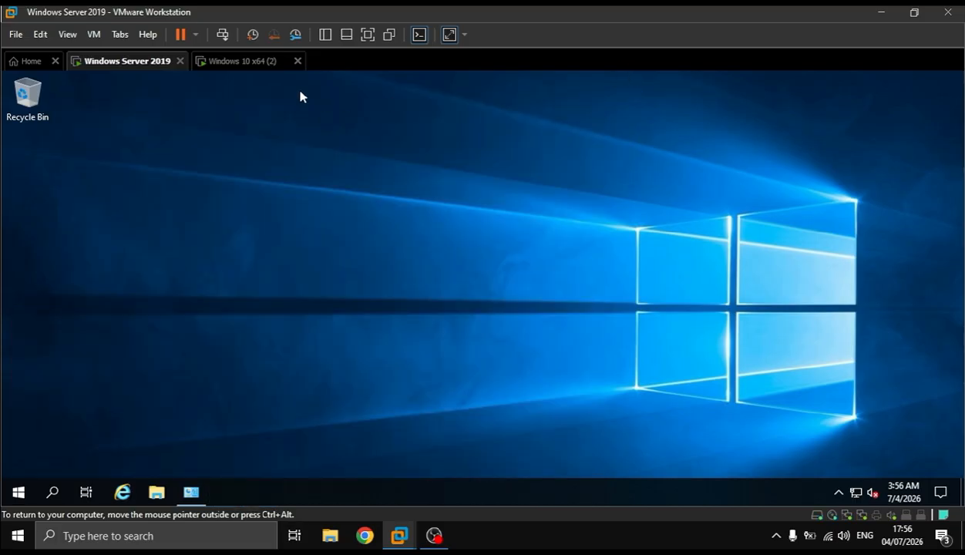
Return to the Windows 10 client and ping 8.8.8.8 again from its command prompt
{"action": "left_click", "coordinate": [253, 64]}
{"action": "left_click", "coordinate": [367, 293]}
{"action": "key", "text": "Up"}
{"action": "key", "text": "Return"}
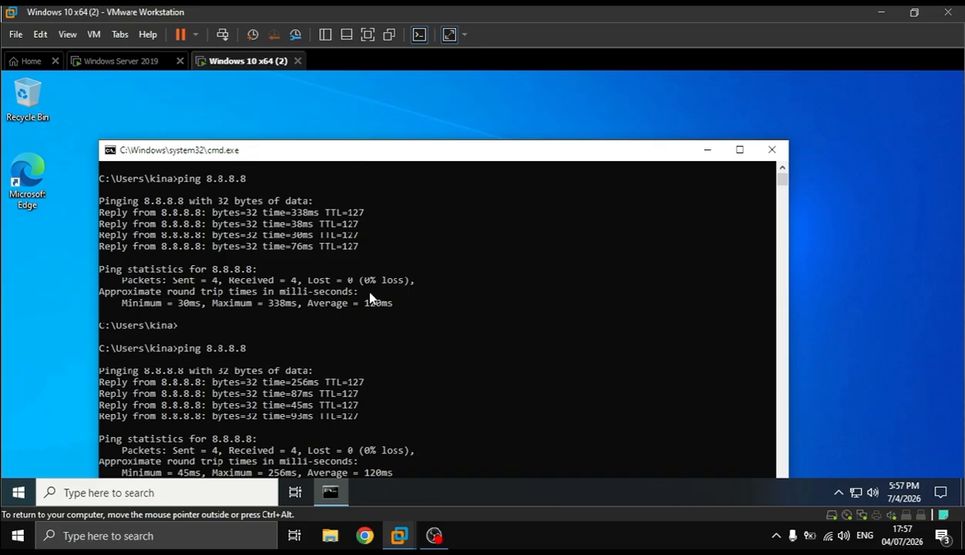
Ping jidser.com from the client's command prompt and list its IP configuration with ipconfig
{"action": "left_click_drag", "start_coordinate": [309, 154], "coordinate": [312, 119]}
{"action": "key", "text": "Return"}
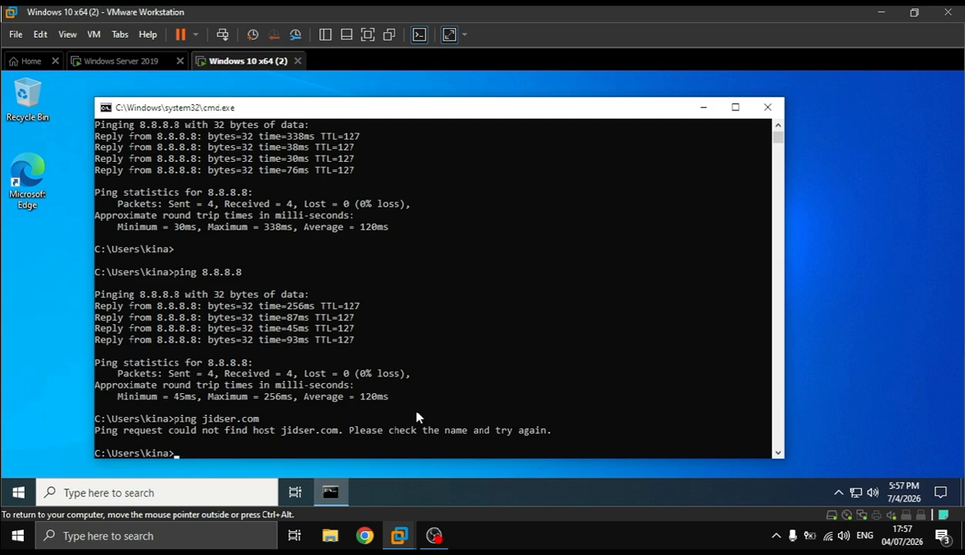
{"action": "type", "text": "ipconfig"}
{"action": "key", "text": "Return"}
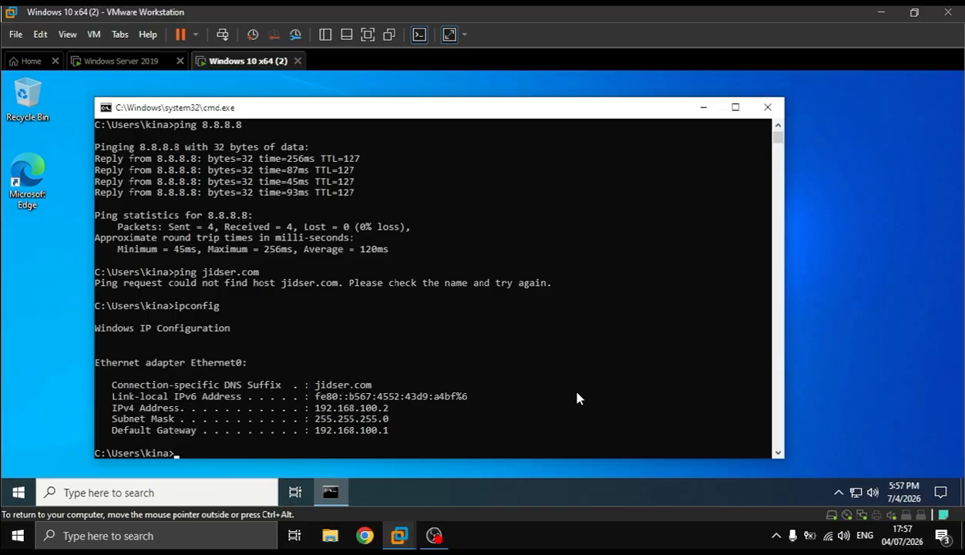
Start Microsoft Edge on the client without personal data and confirm the first-run prompts to start browsing
{"action": "left_click", "coordinate": [23, 199]}
{"action": "double_click", "coordinate": [23, 197]}
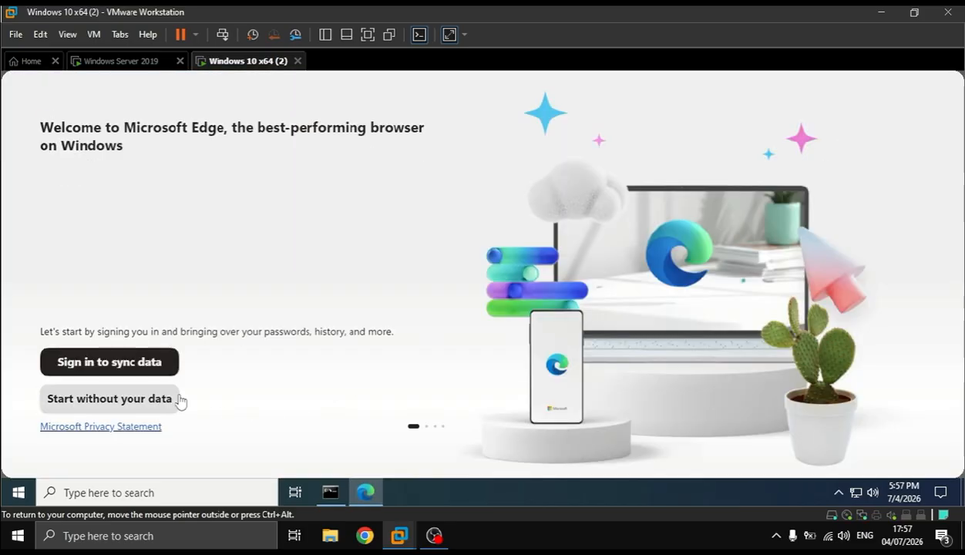
{"action": "left_click", "coordinate": [179, 399]}
{"action": "left_click", "coordinate": [149, 399]}
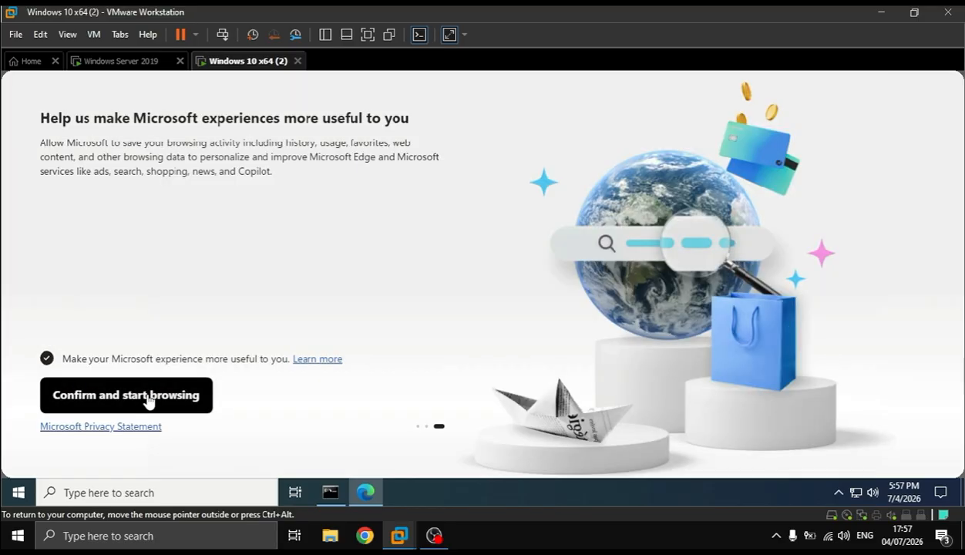
{"action": "left_click", "coordinate": [148, 399]}
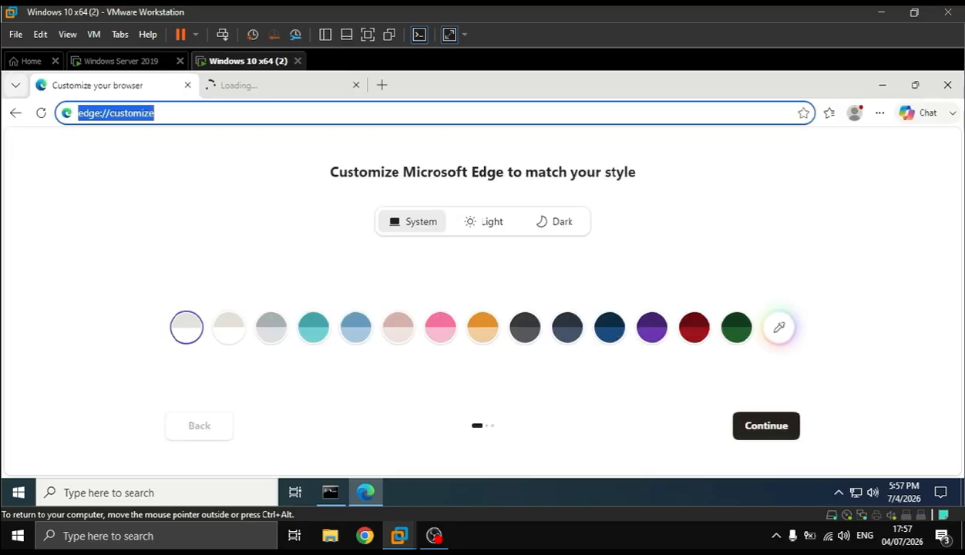
Browse to jidser.com in Edge and restore the browser window to a smaller size
{"action": "type", "text": "jidser.com"}
{"action": "key", "text": "Return"}
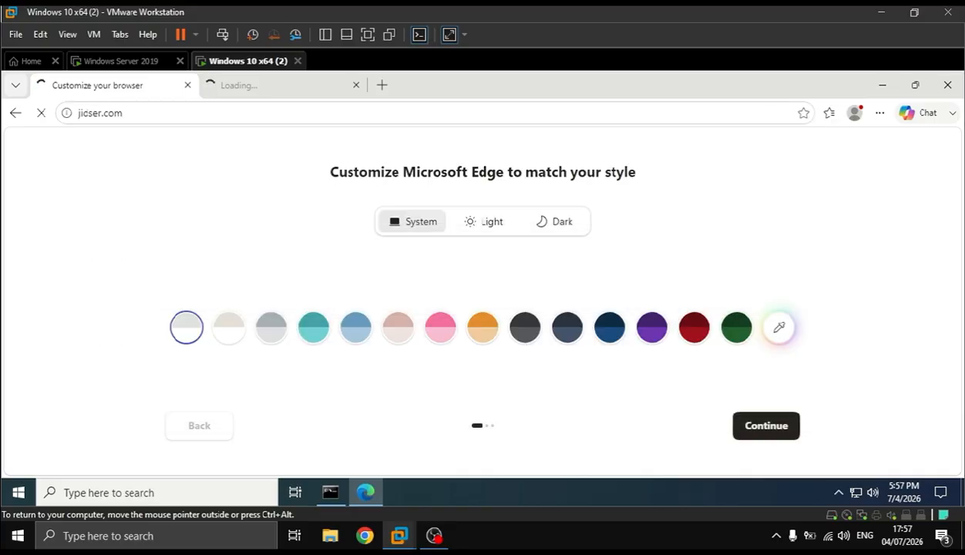
{"action": "double_click", "coordinate": [461, 83]}
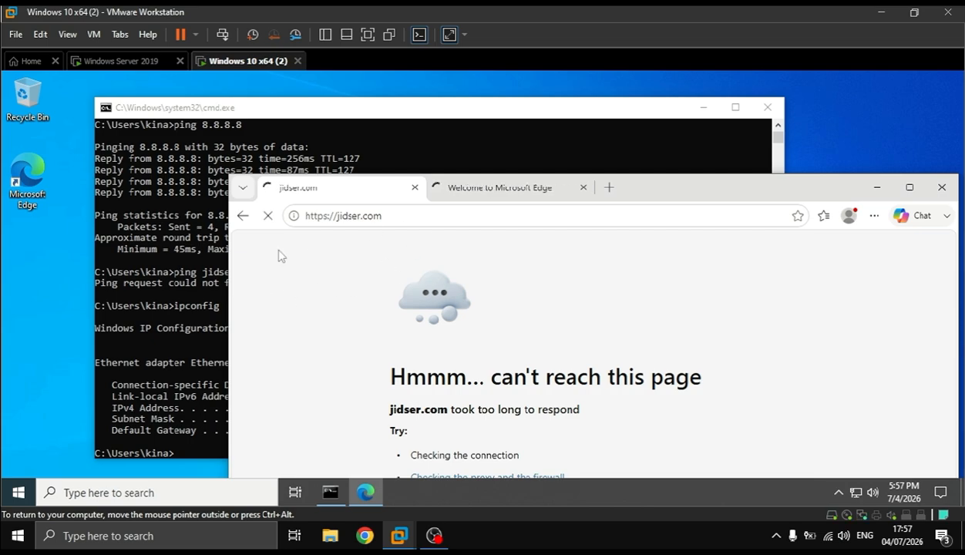
Open the client's Windows Defender Firewall page through Control Panel's Network and Sharing Center
{"action": "left_click", "coordinate": [182, 298]}
{"action": "key", "text": "super+r"}
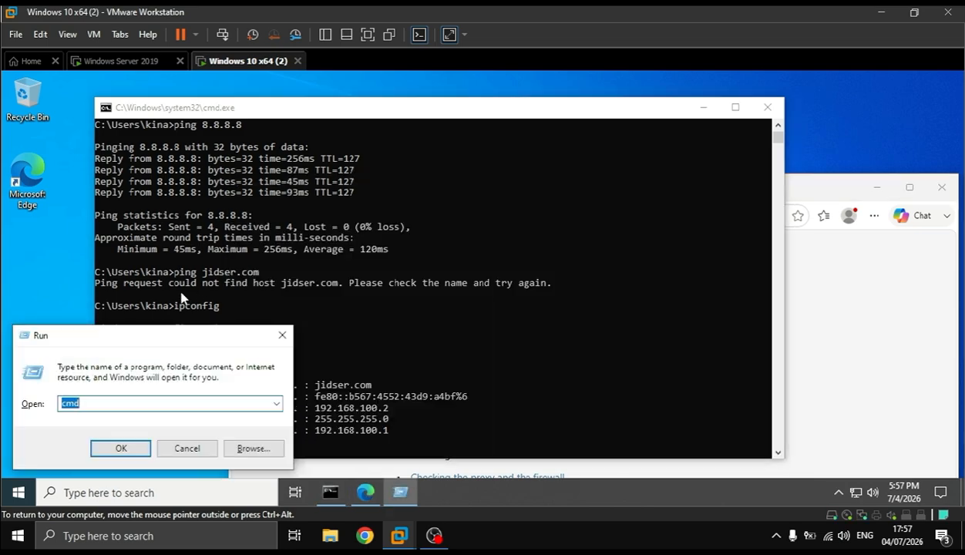
{"action": "type", "text": "control"}
{"action": "key", "text": "Return"}
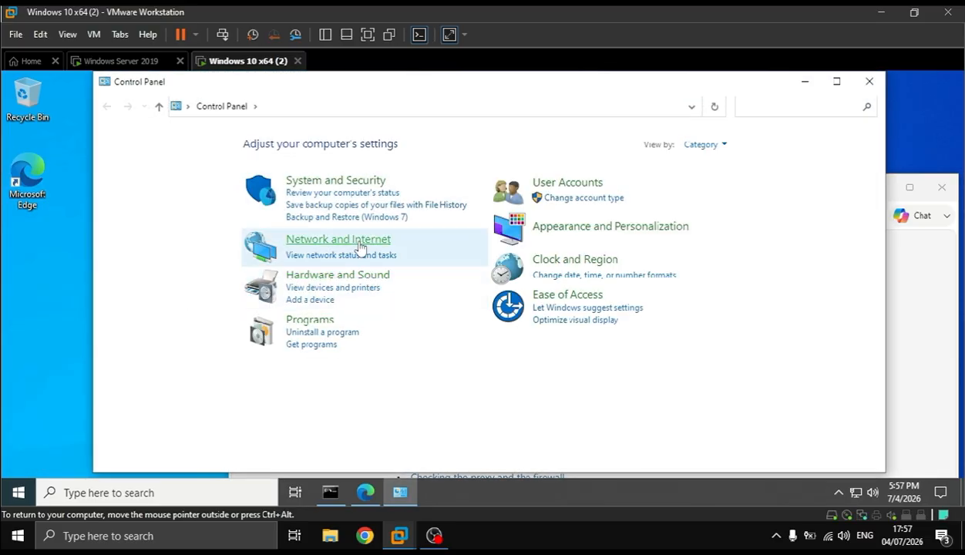
{"action": "left_click", "coordinate": [360, 245]}
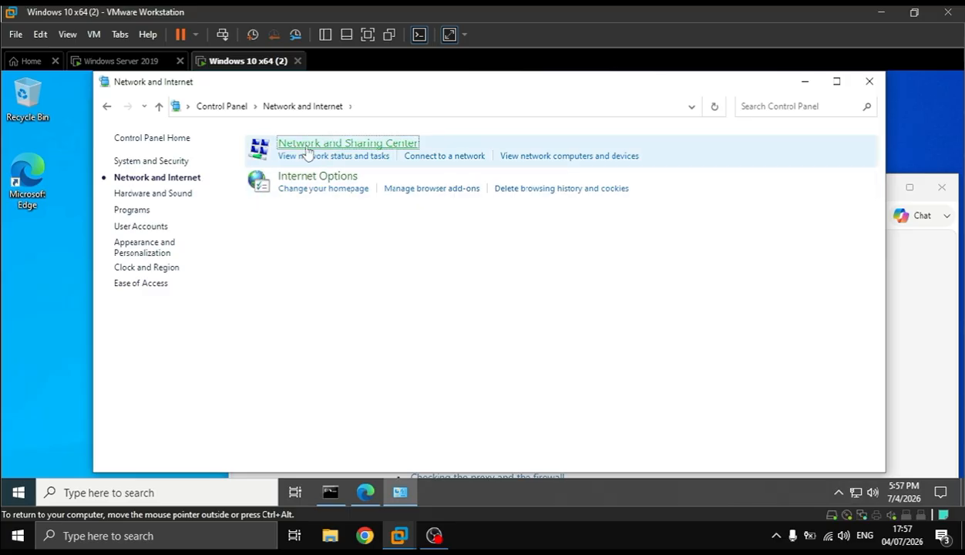
{"action": "left_click", "coordinate": [307, 149]}
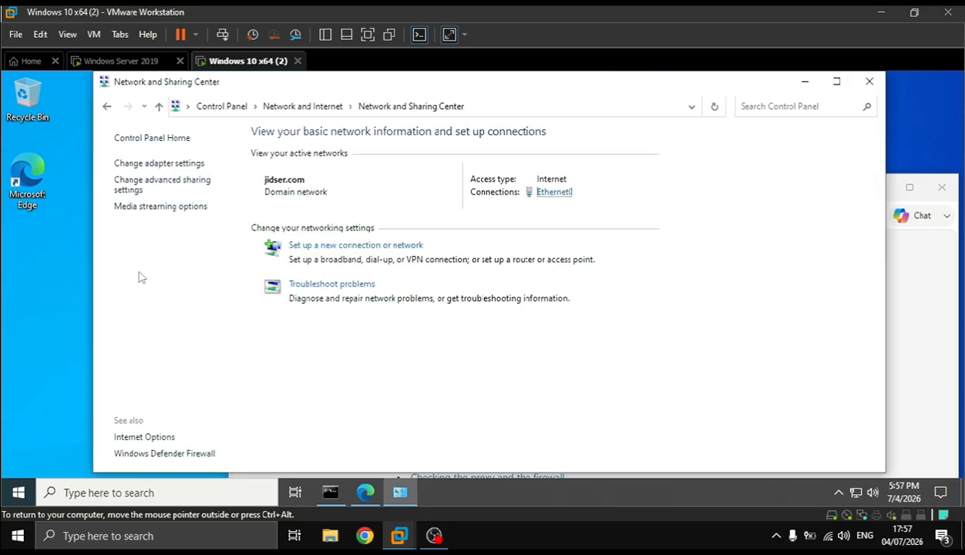
{"action": "left_click", "coordinate": [185, 455]}
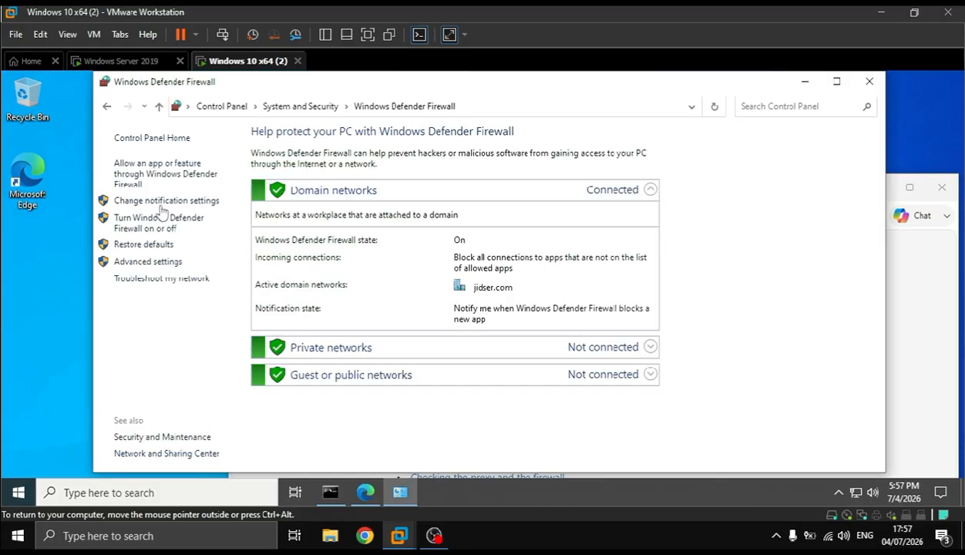
Open the client's settings for turning the firewall on or off, authorizing with the administrator's user name and password
{"action": "left_click", "coordinate": [162, 224]}
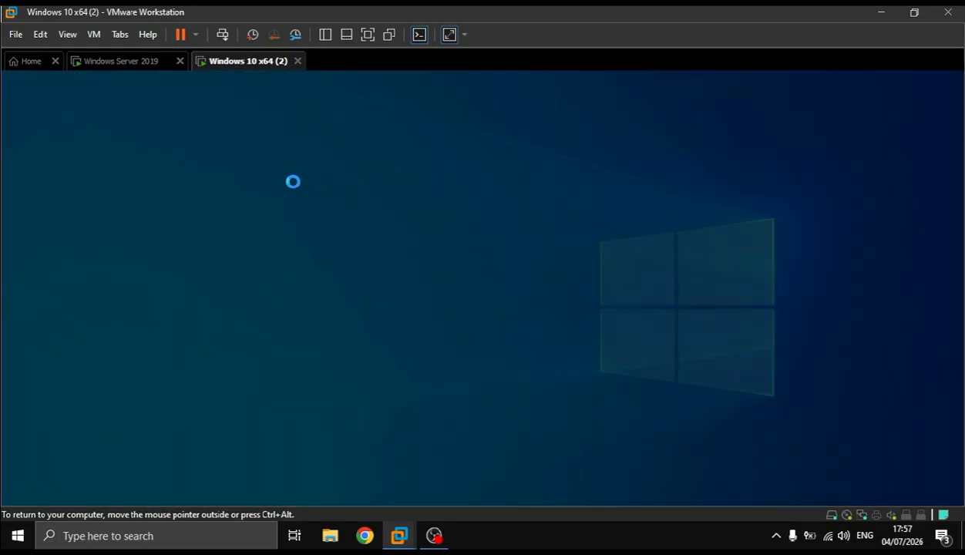
{"action": "type", "text": "Administrator"}
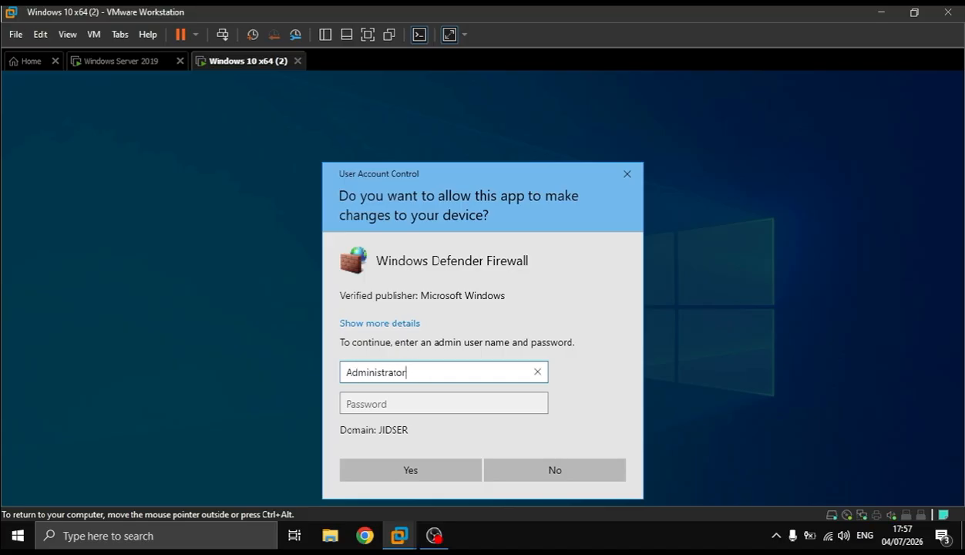
{"action": "key", "text": "Return"}
{"action": "type", "text": "Pa"}
{"action": "key", "text": "Return"}
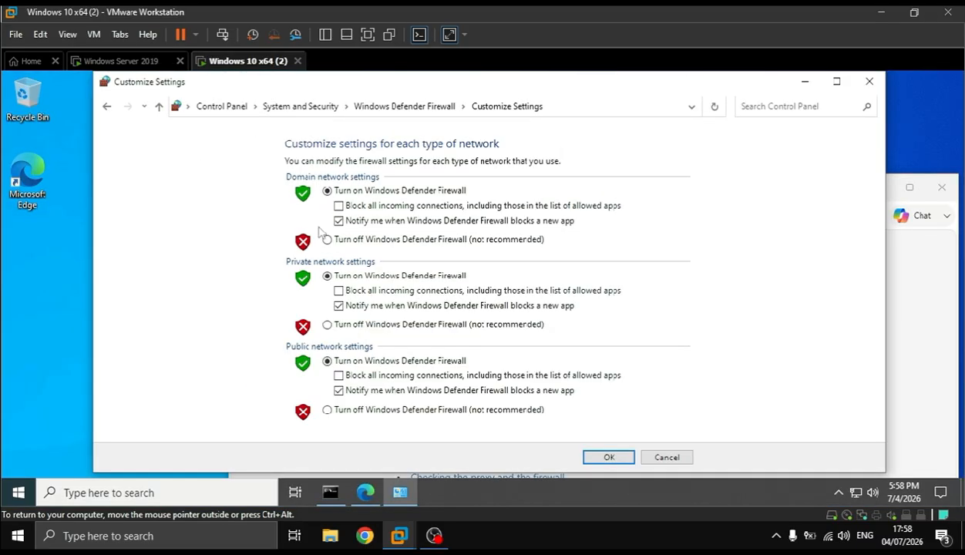
Turn off Windows Defender Firewall for the client's domain, private and public networks, and close the firewall window
{"action": "left_click", "coordinate": [356, 241]}
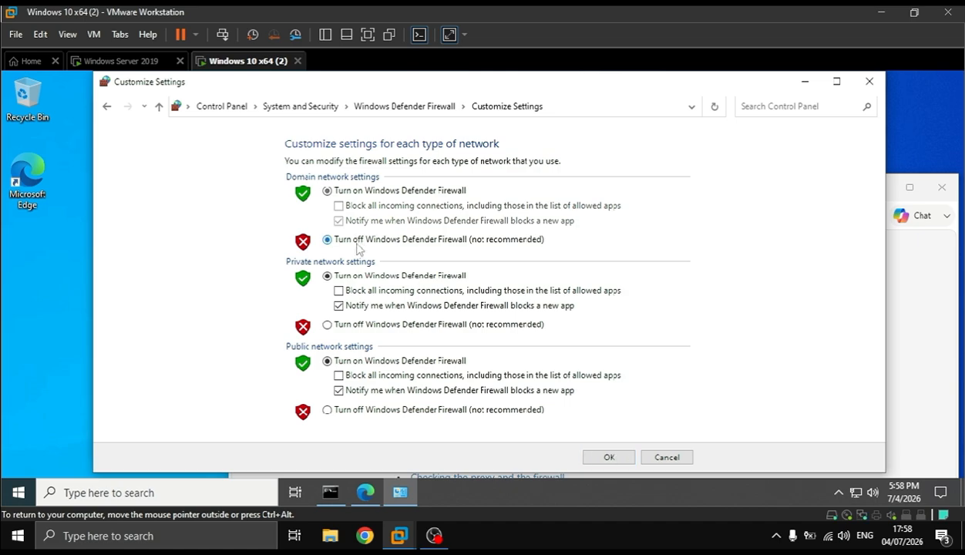
{"action": "left_click", "coordinate": [403, 324]}
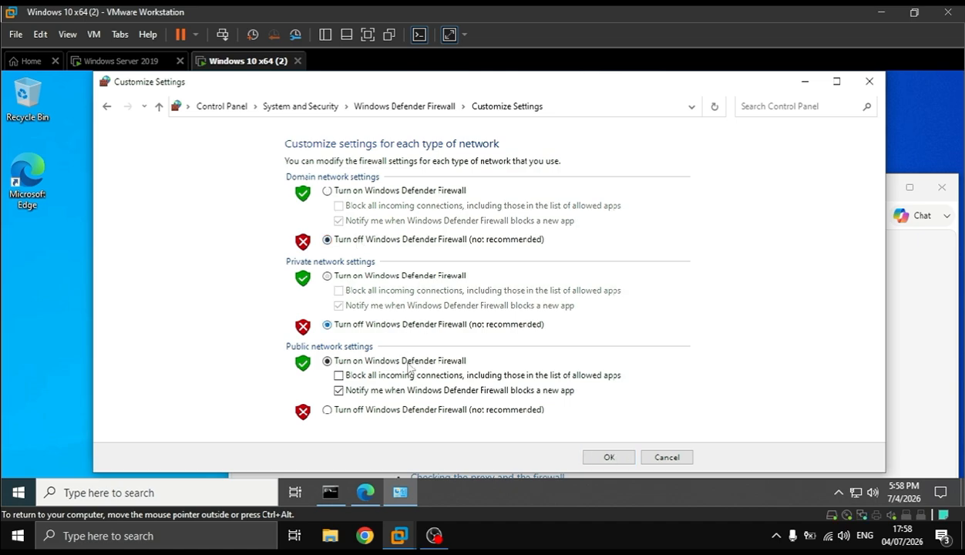
{"action": "left_click", "coordinate": [435, 410]}
{"action": "left_click", "coordinate": [608, 457]}
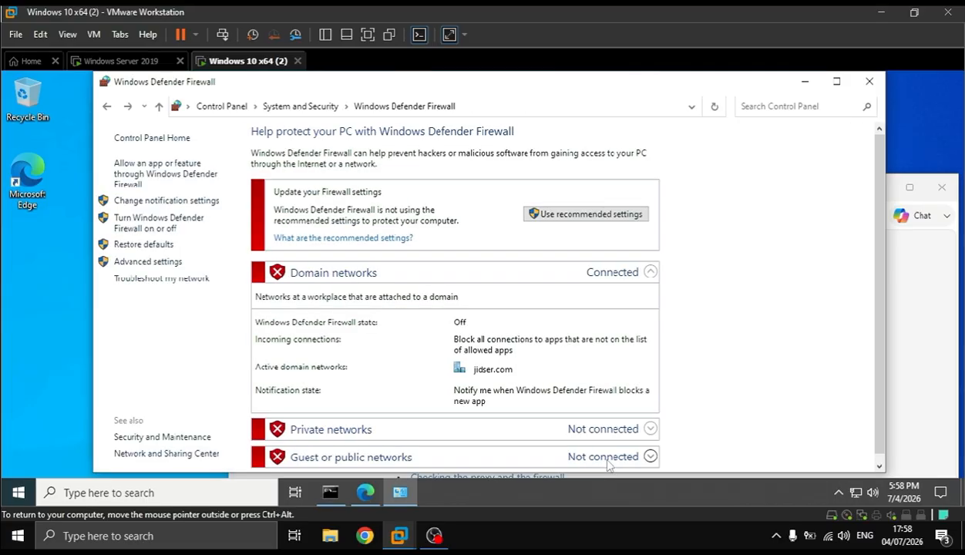
{"action": "left_click", "coordinate": [871, 80]}
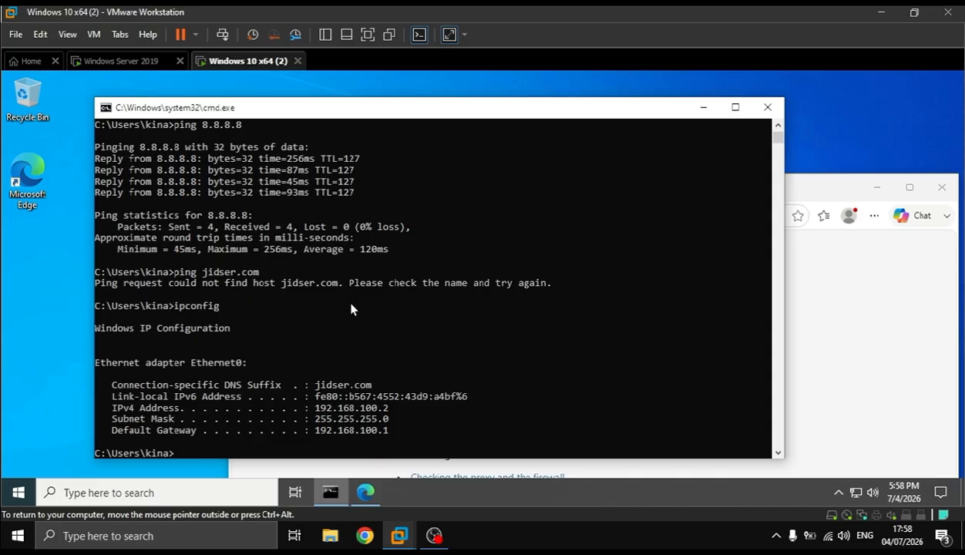
On Windows Server 2019, open the Windows Defender Firewall settings for turning the firewall on or off per network type
{"action": "left_click", "coordinate": [138, 59]}
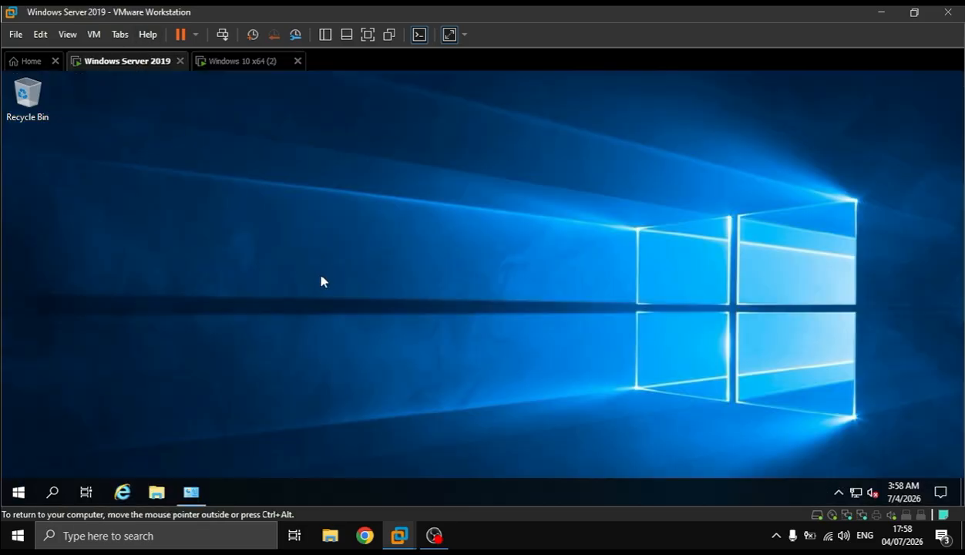
{"action": "key", "text": "super+r"}
{"action": "key", "text": "Return"}
{"action": "left_click", "coordinate": [314, 224]}
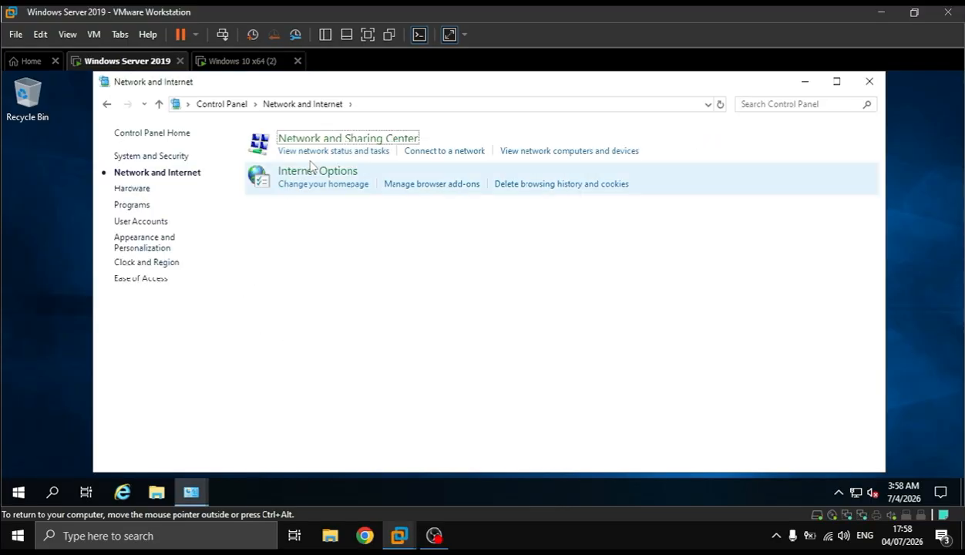
{"action": "left_click", "coordinate": [315, 146]}
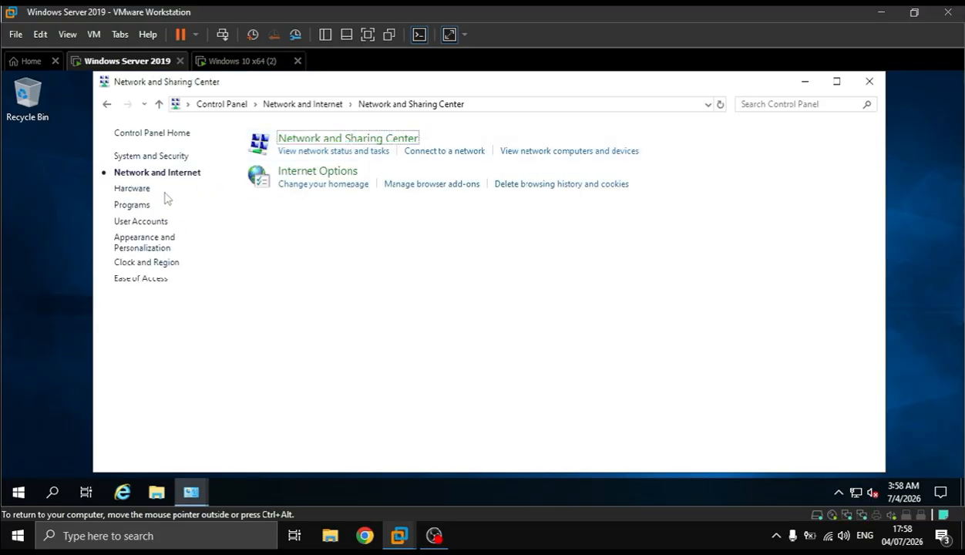
{"action": "left_click", "coordinate": [193, 455]}
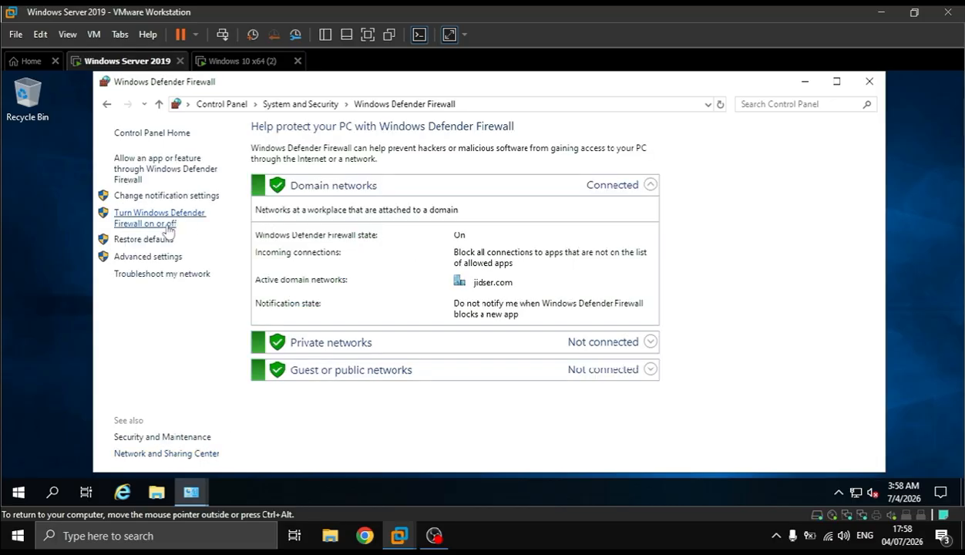
{"action": "left_click", "coordinate": [169, 223]}
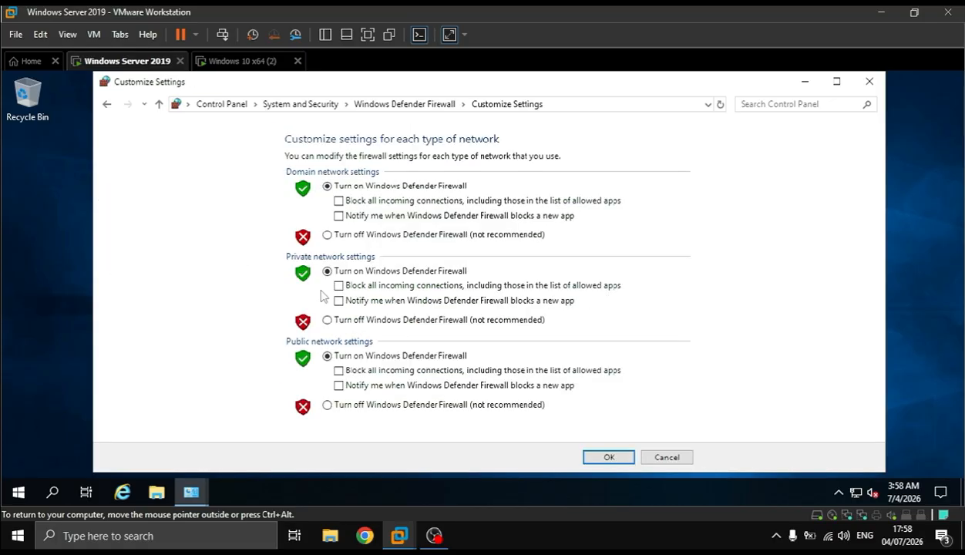
Turn off Windows Defender Firewall for the server's domain, private and public networks and apply the settings
{"action": "left_click", "coordinate": [345, 236]}
{"action": "left_click", "coordinate": [389, 319]}
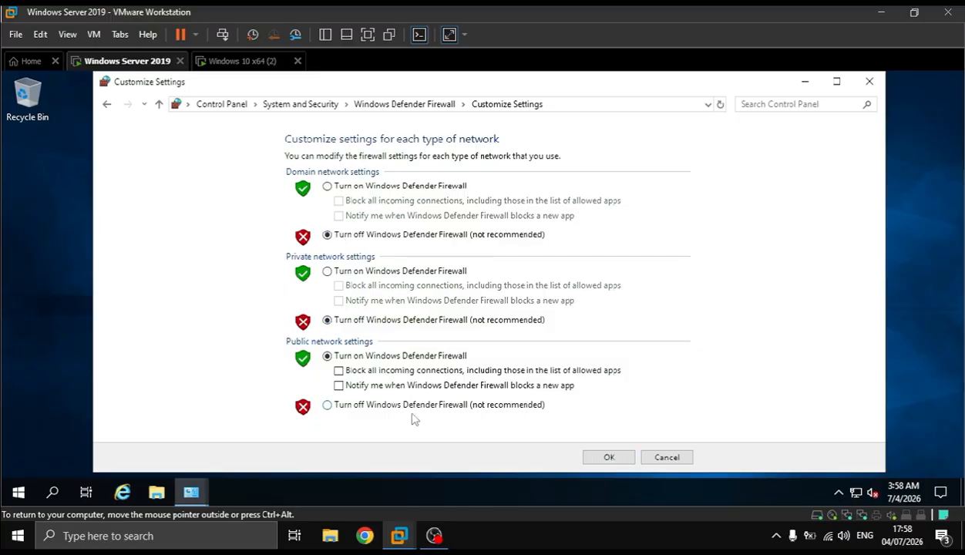
{"action": "left_click", "coordinate": [425, 406]}
{"action": "left_click", "coordinate": [613, 460]}
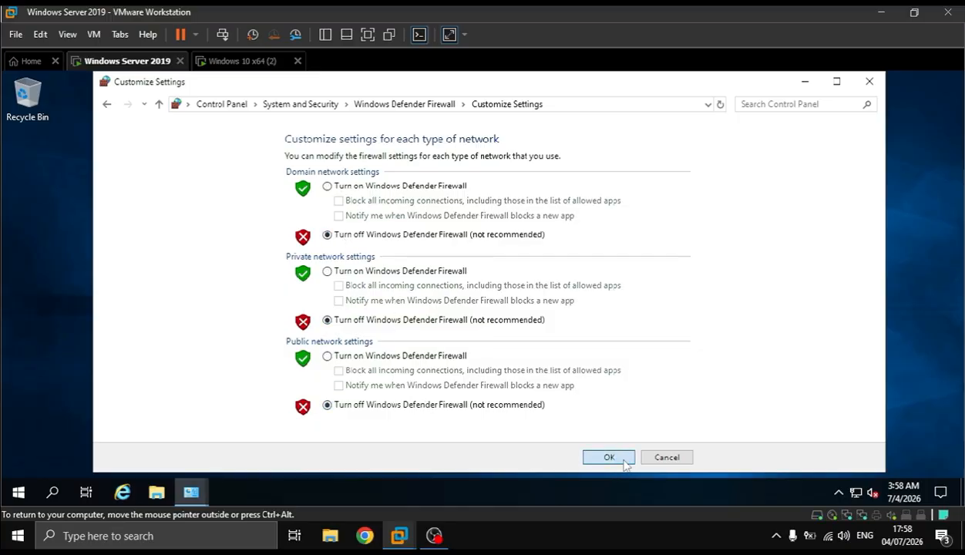
Switch to the Windows 10 client, rerun ipconfig and ping jidser.com from the command prompt
{"action": "left_click", "coordinate": [233, 61]}
{"action": "left_click", "coordinate": [501, 326]}
{"action": "key", "text": "Up"}
{"action": "key", "text": "Return"}
{"action": "key", "text": "Up"}
{"action": "key", "text": "Up"}
{"action": "key", "text": "Return"}
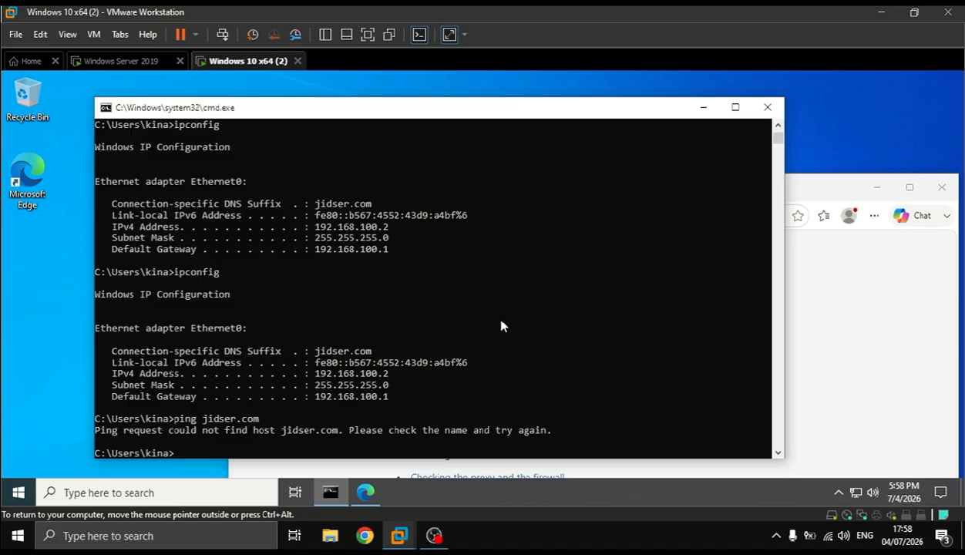
Reload jidser.com in the client's Edge browser, using HTTP instead of HTTPS in the address
{"action": "left_click", "coordinate": [838, 185]}
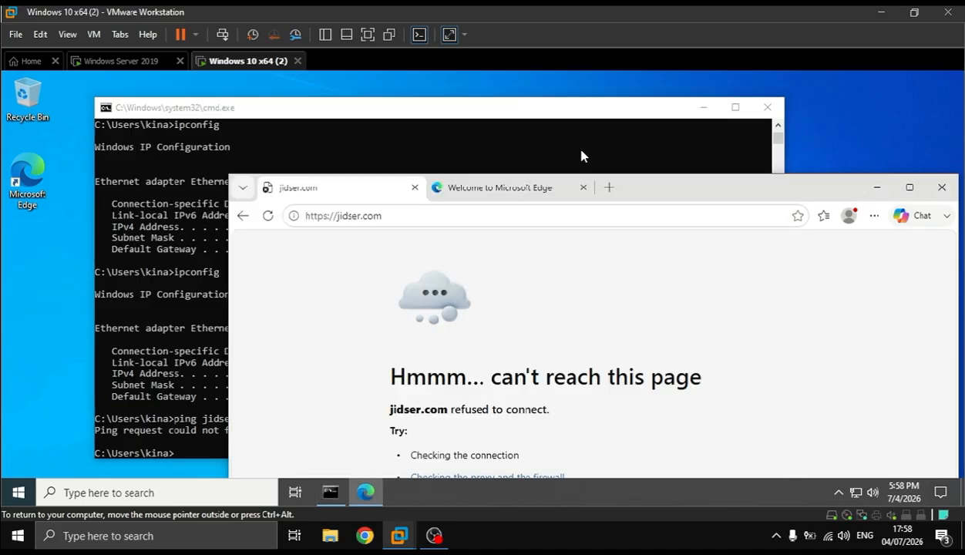
{"action": "left_click", "coordinate": [315, 216]}
{"action": "key", "text": "Return"}
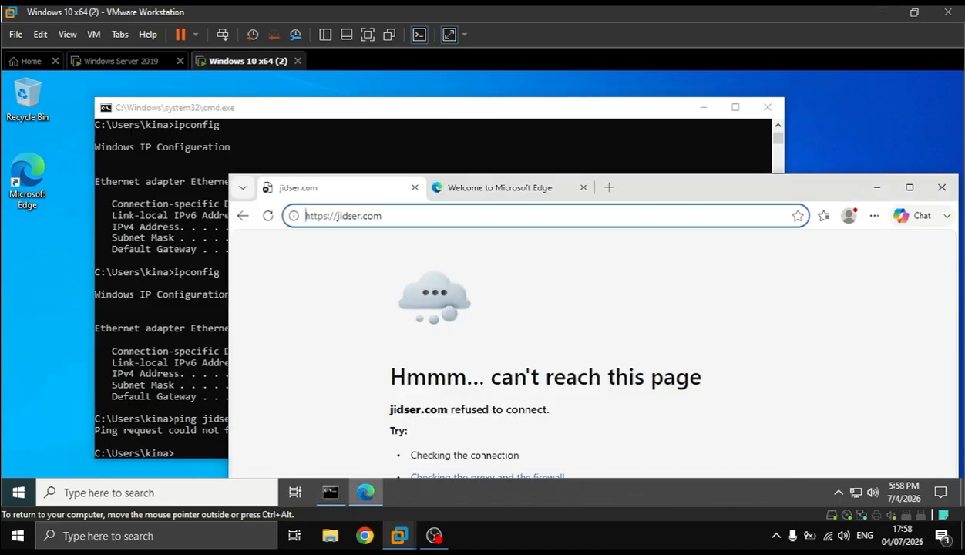
{"action": "left_click", "coordinate": [320, 216]}
{"action": "key", "text": "BackSpace"}
{"action": "key", "text": "Return"}
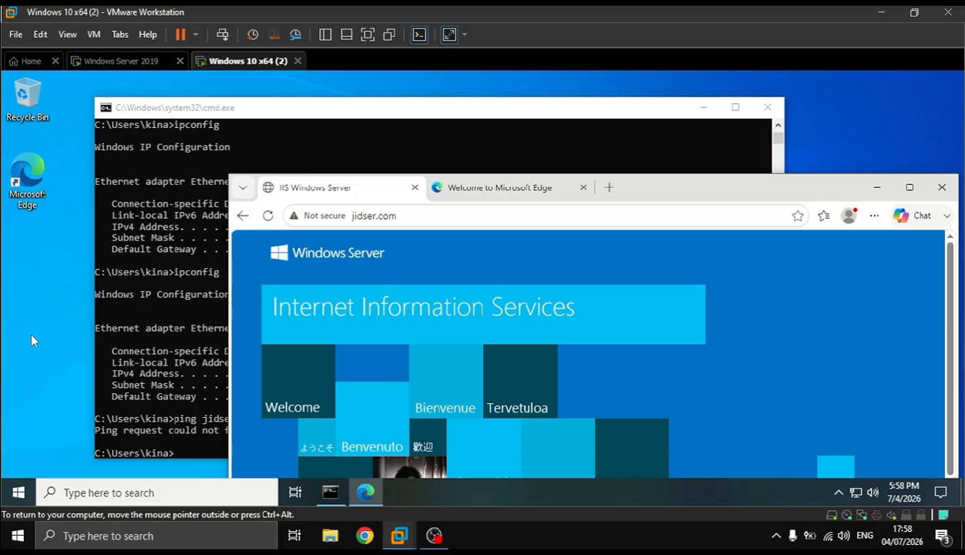
Ping jidser.com twice more from the client's command prompt to retest the connection to the domain
{"action": "left_click", "coordinate": [171, 344]}
{"action": "key", "text": "Up"}
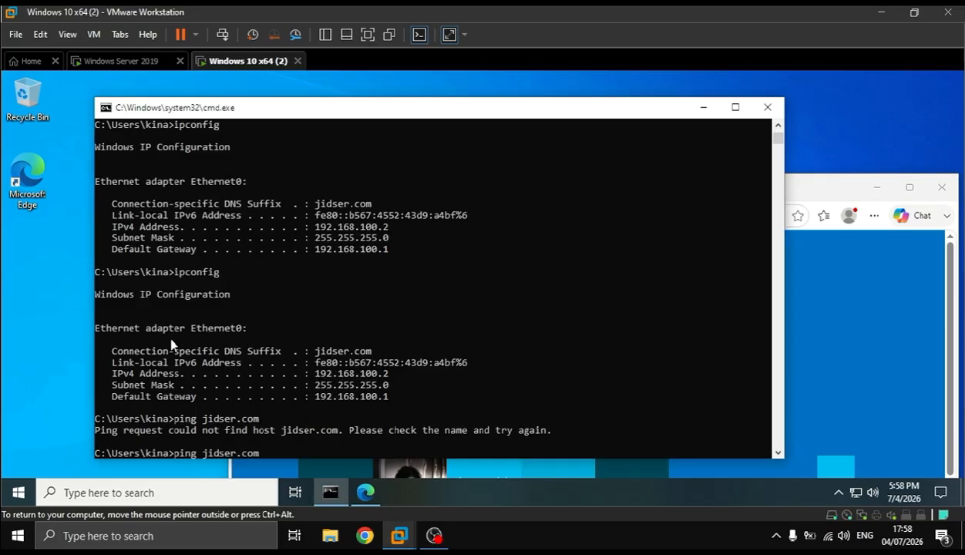
{"action": "key", "text": "Return"}
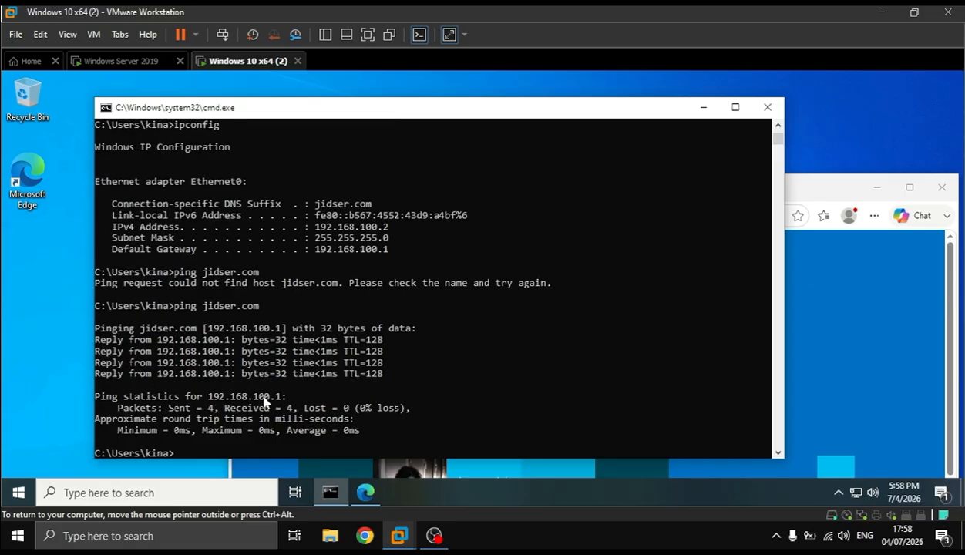
{"action": "key", "text": "Up"}
{"action": "key", "text": "Return"}
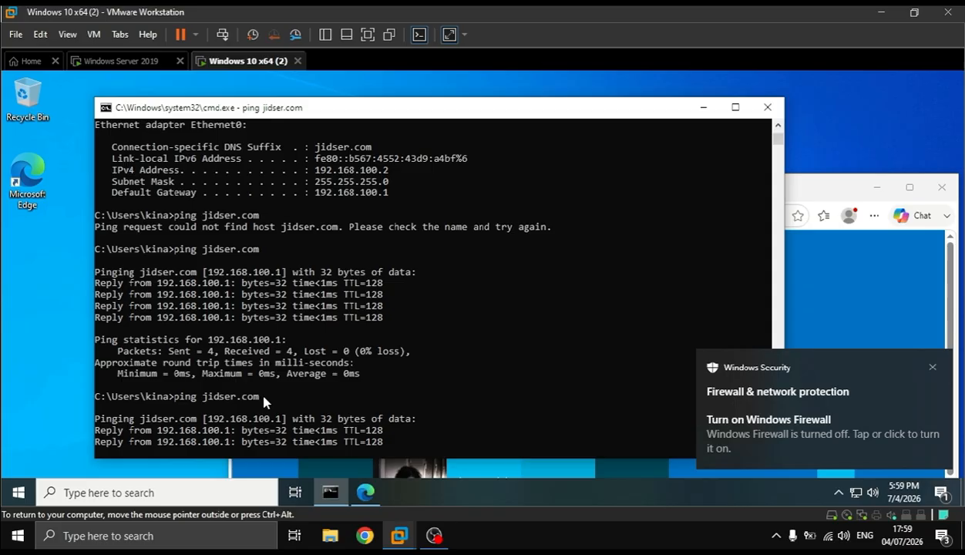